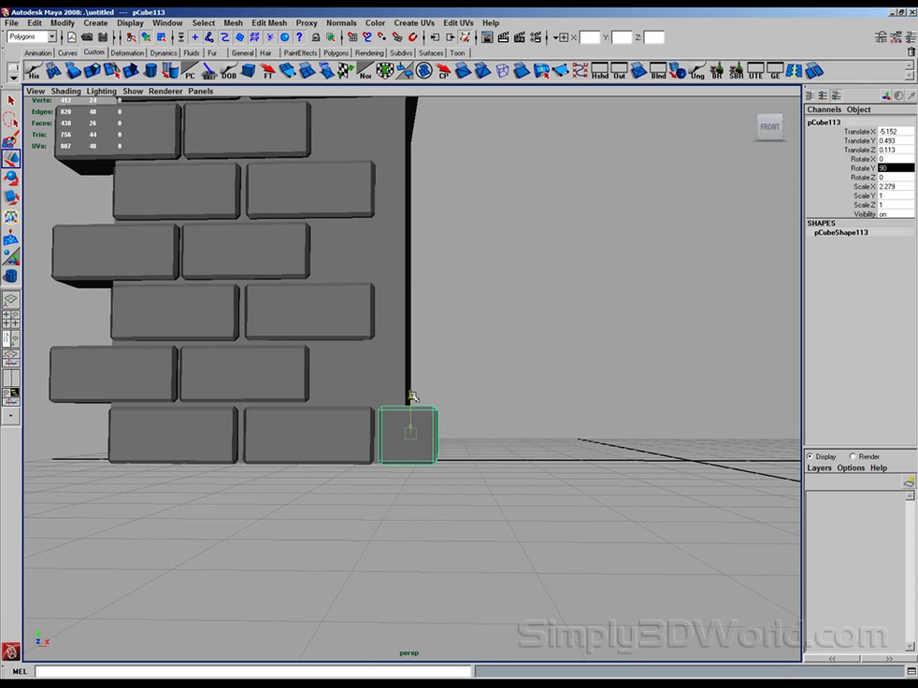
Duplicate the corner brick three times up the arch's left jamb, in alternate rows at Translate Y 2.635, 4.776 and 6.917
{"action": "key", "text": "ctrl+d"}
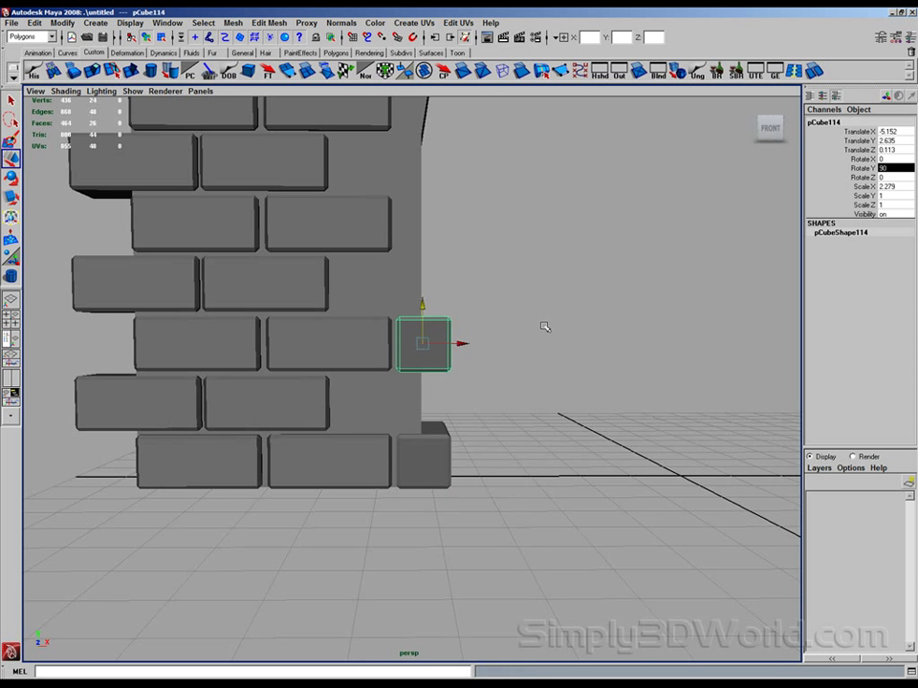
{"action": "right_click_drag", "start_coordinate": [545, 327], "coordinate": [485, 352], "text": "alt"}
{"action": "key", "text": "shift+d"}
{"action": "key", "text": "shift+d"}
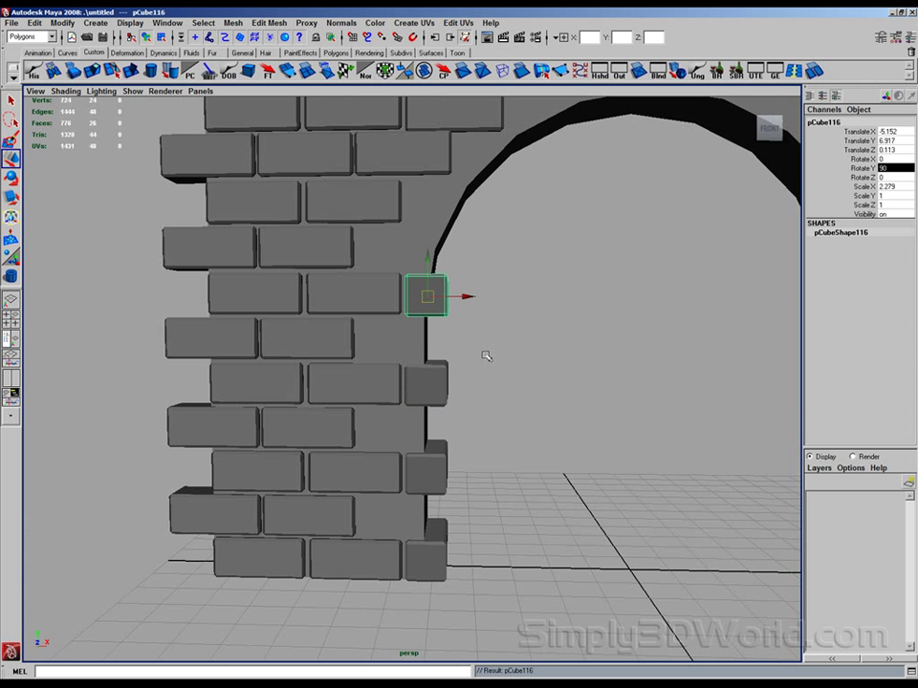
{"action": "middle_click_drag", "start_coordinate": [468, 421], "coordinate": [493, 344], "text": "alt"}
{"action": "right_click_drag", "start_coordinate": [446, 344], "coordinate": [561, 394], "text": "alt"}
Duplicate the inner bricks of the three short rows on the left pillar and move the copies to Translate X -5.694 at the opening
{"action": "left_click", "coordinate": [295, 325]}
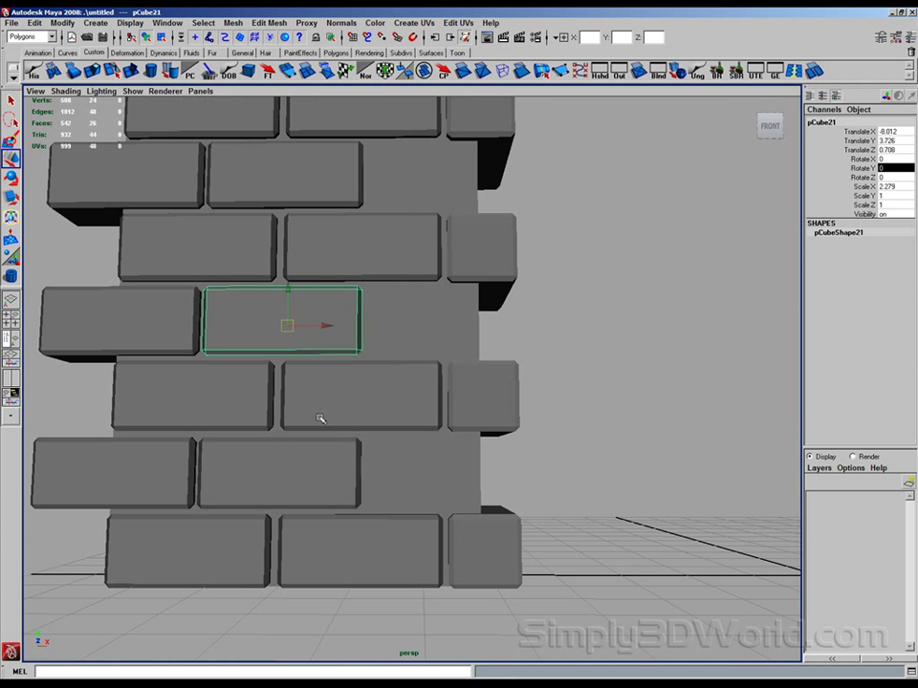
{"action": "left_click", "coordinate": [309, 462], "text": "shift"}
{"action": "left_click", "coordinate": [290, 194], "text": "shift"}
{"action": "left_click_drag", "start_coordinate": [294, 194], "coordinate": [425, 212], "text": "alt"}
{"action": "key", "text": "ctrl+d"}
{"action": "left_click_drag", "start_coordinate": [313, 206], "coordinate": [463, 207]}
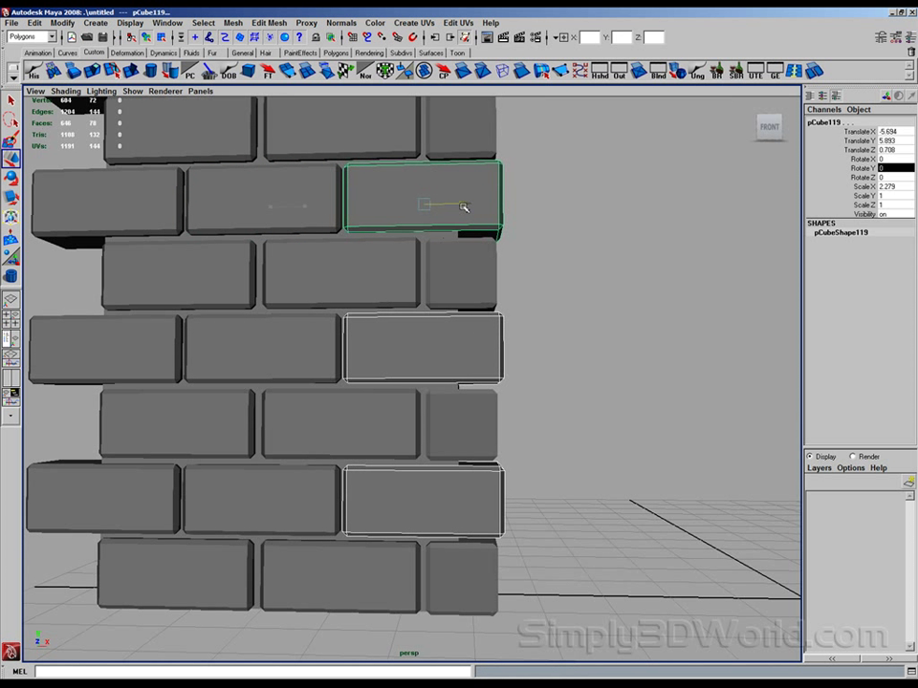
{"action": "left_click_drag", "start_coordinate": [543, 233], "coordinate": [493, 346], "text": "alt"}
Duplicate the left jamb's four corner bricks and move the copies across the opening to the right jamb at Translate X 5.631
{"action": "left_click", "coordinate": [461, 248]}
{"action": "left_click", "coordinate": [430, 364]}
{"action": "right_click_drag", "start_coordinate": [464, 346], "coordinate": [357, 309], "text": "alt"}
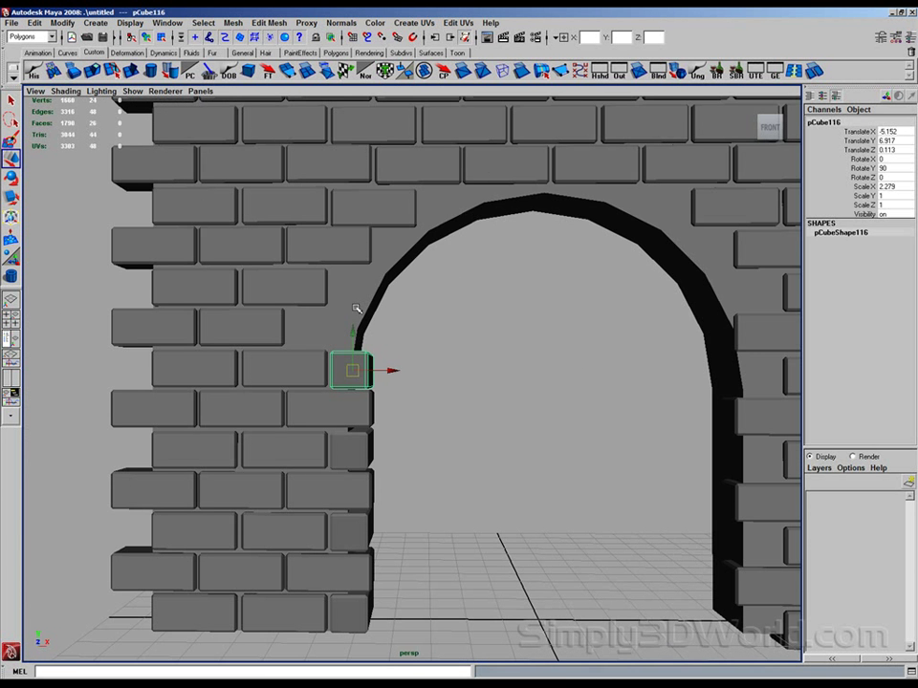
{"action": "right_click_drag", "start_coordinate": [489, 305], "coordinate": [502, 301], "text": "alt"}
{"action": "left_click", "coordinate": [368, 457], "text": "shift"}
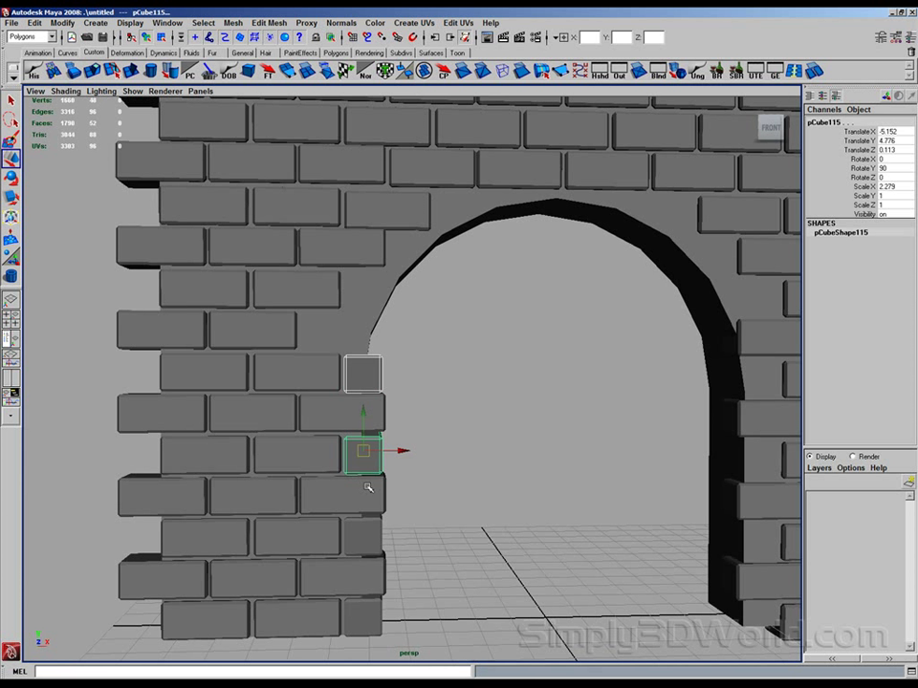
{"action": "left_click", "coordinate": [367, 533], "text": "shift"}
{"action": "left_click", "coordinate": [371, 607], "text": "shift"}
{"action": "middle_click_drag", "start_coordinate": [546, 436], "coordinate": [374, 356], "text": "alt"}
{"action": "key", "text": "ctrl+d"}
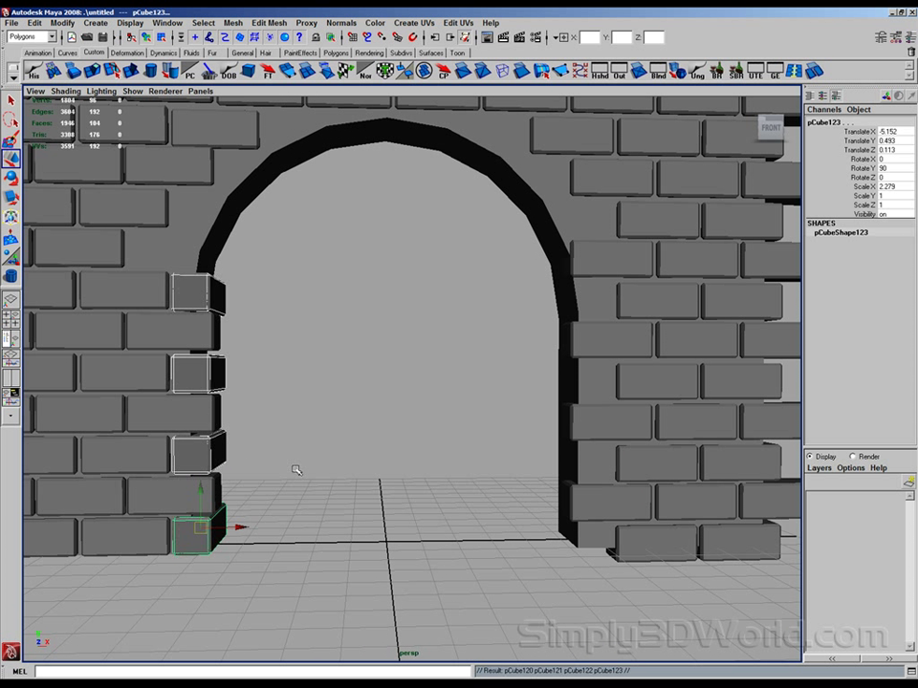
{"action": "left_click_drag", "start_coordinate": [239, 529], "coordinate": [620, 502]}
Lower the four copied corner bricks together until the lowest one aligns with the right pillar's bottom row at Translate Y 0.143
{"action": "right_click_drag", "start_coordinate": [594, 428], "coordinate": [765, 497], "text": "alt"}
{"action": "middle_click_drag", "start_coordinate": [765, 497], "coordinate": [560, 376], "text": "alt"}
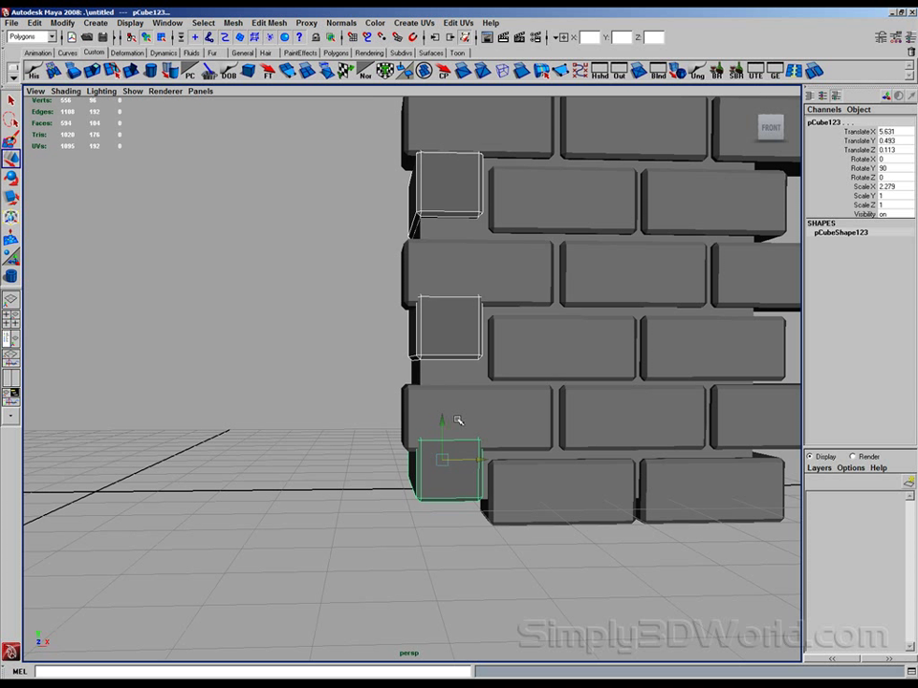
{"action": "left_click_drag", "start_coordinate": [444, 419], "coordinate": [445, 435]}
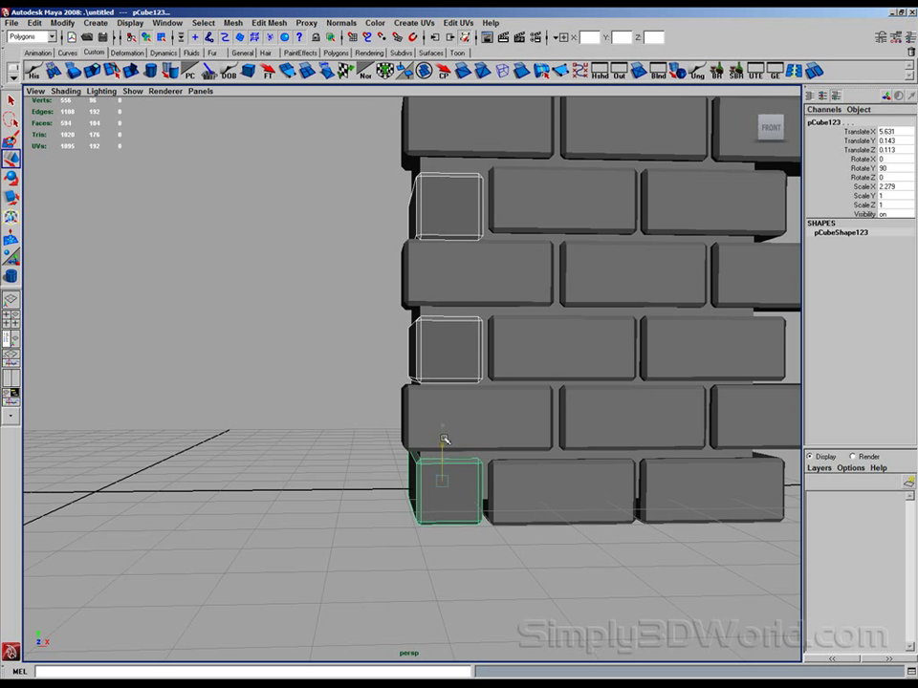
{"action": "middle_click_drag", "start_coordinate": [490, 209], "coordinate": [492, 235], "text": "alt"}
Raise the upper two copied corner bricks individually to line up with their rows, placing the topmost at Translate Y 6.784
{"action": "left_click", "coordinate": [453, 376]}
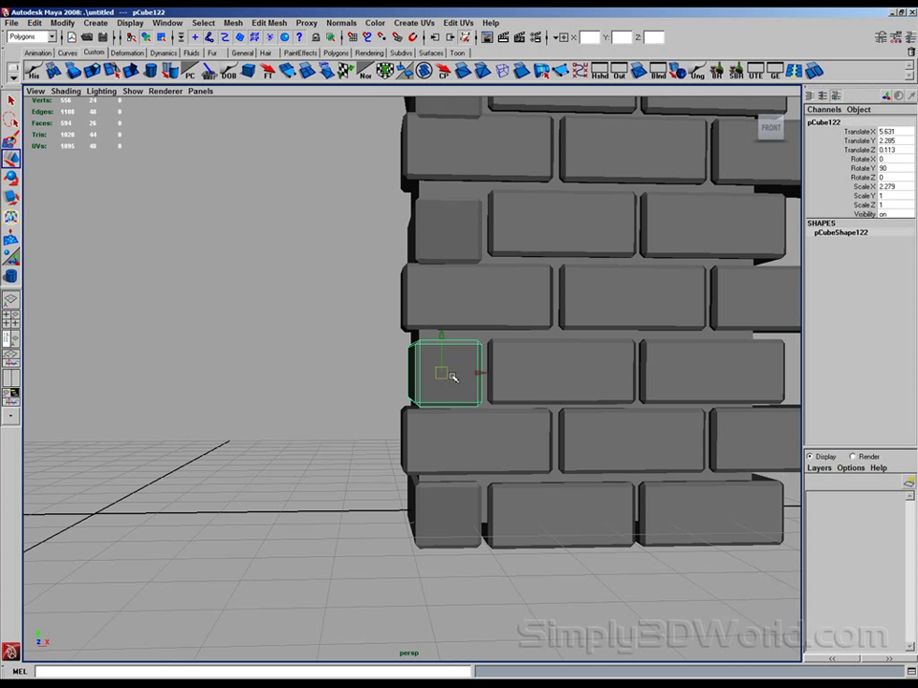
{"action": "left_click", "coordinate": [443, 225]}
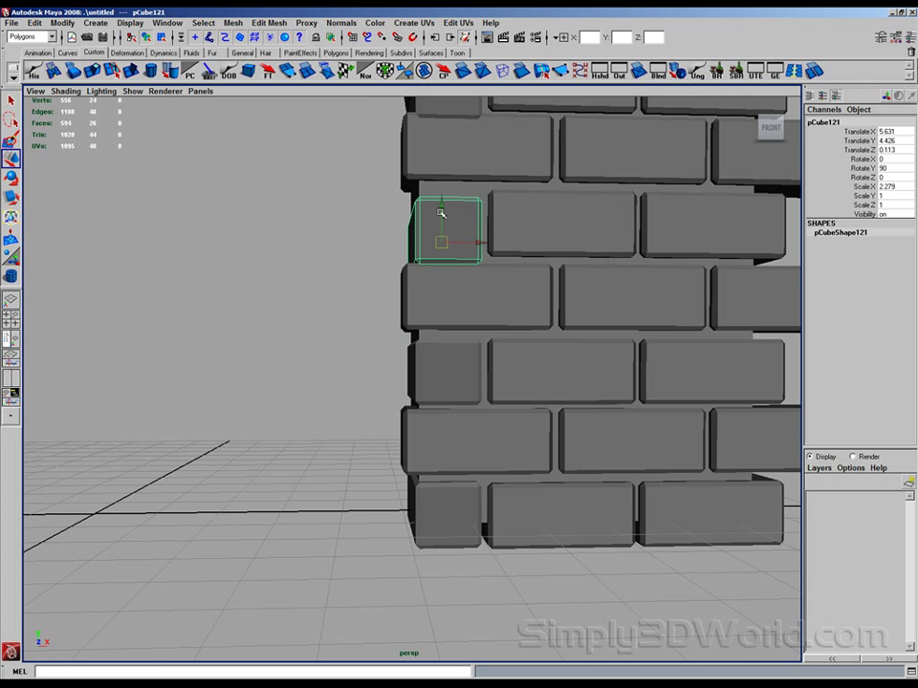
{"action": "left_click_drag", "start_coordinate": [443, 211], "coordinate": [441, 199]}
{"action": "right_click_drag", "start_coordinate": [443, 199], "coordinate": [364, 262], "text": "alt"}
{"action": "left_click", "coordinate": [481, 288]}
{"action": "left_click_drag", "start_coordinate": [481, 262], "coordinate": [482, 250]}
Move the left-side vertices of the right jamb's topmost corner brick outward, its upper ones furthest, so it slants with the arch
{"action": "left_click_drag", "start_coordinate": [413, 287], "coordinate": [478, 301], "text": "alt"}
{"action": "right_click_drag", "start_coordinate": [478, 301], "coordinate": [507, 346], "text": "alt"}
{"action": "left_click_drag", "start_coordinate": [506, 345], "coordinate": [418, 292], "text": "alt"}
{"action": "right_click", "coordinate": [414, 322]}
{"action": "left_click_drag", "start_coordinate": [416, 346], "coordinate": [408, 329], "text": "alt"}
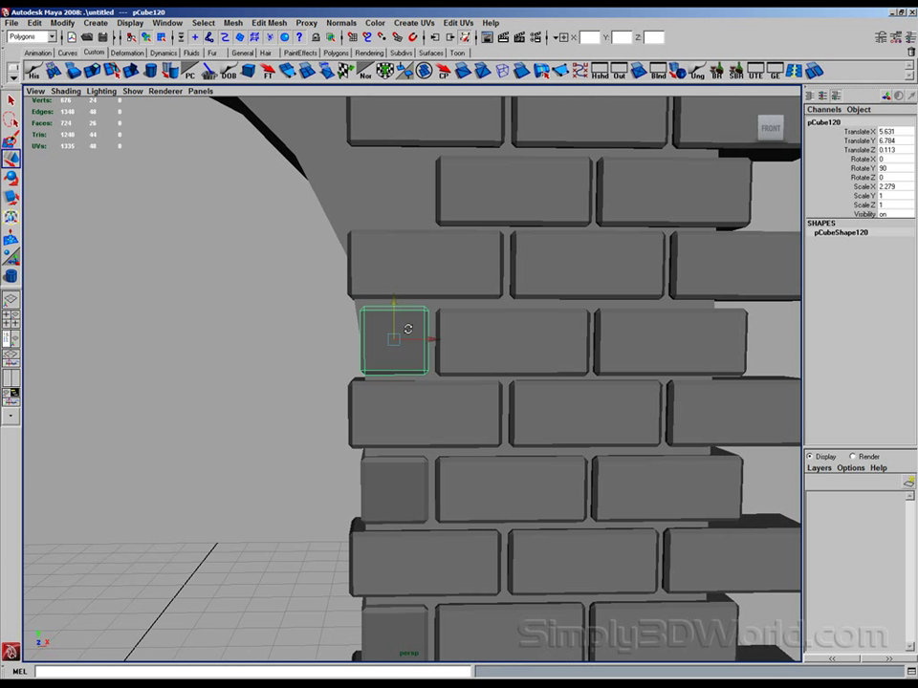
{"action": "right_click_drag", "start_coordinate": [411, 320], "coordinate": [376, 320]}
{"action": "left_click_drag", "start_coordinate": [315, 259], "coordinate": [393, 404]}
{"action": "middle_click_drag", "start_coordinate": [422, 325], "coordinate": [449, 326], "text": "alt"}
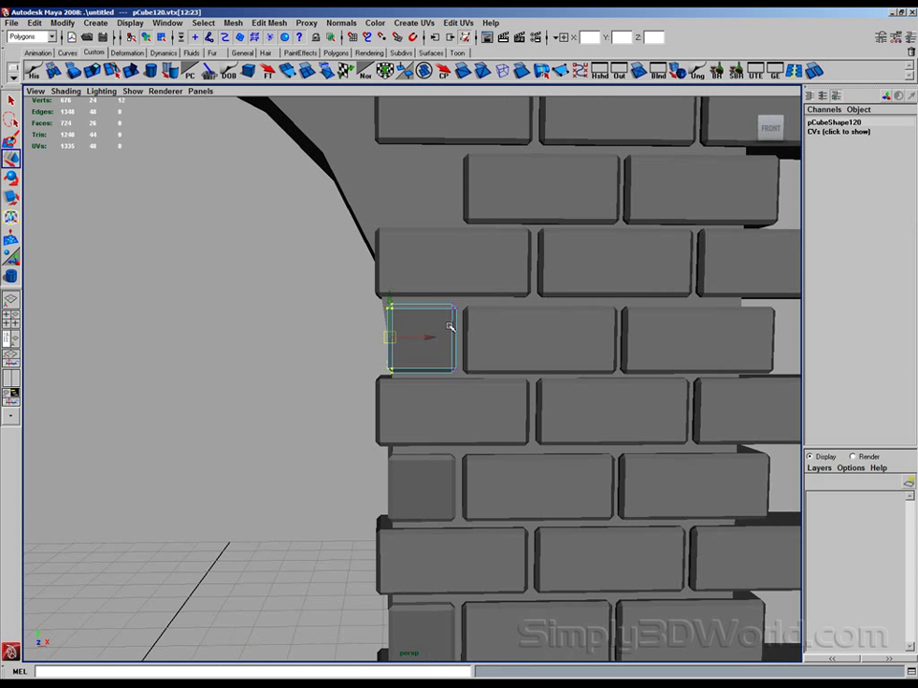
{"action": "left_click_drag", "start_coordinate": [429, 337], "coordinate": [337, 259]}
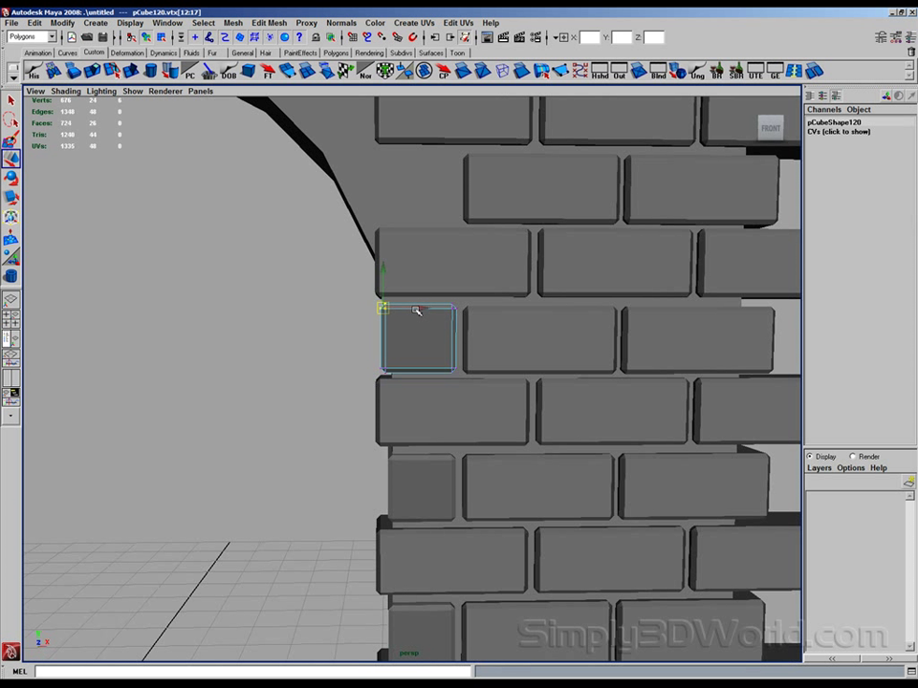
{"action": "left_click_drag", "start_coordinate": [416, 308], "coordinate": [426, 285]}
{"action": "right_click_drag", "start_coordinate": [426, 285], "coordinate": [421, 283], "text": "alt"}
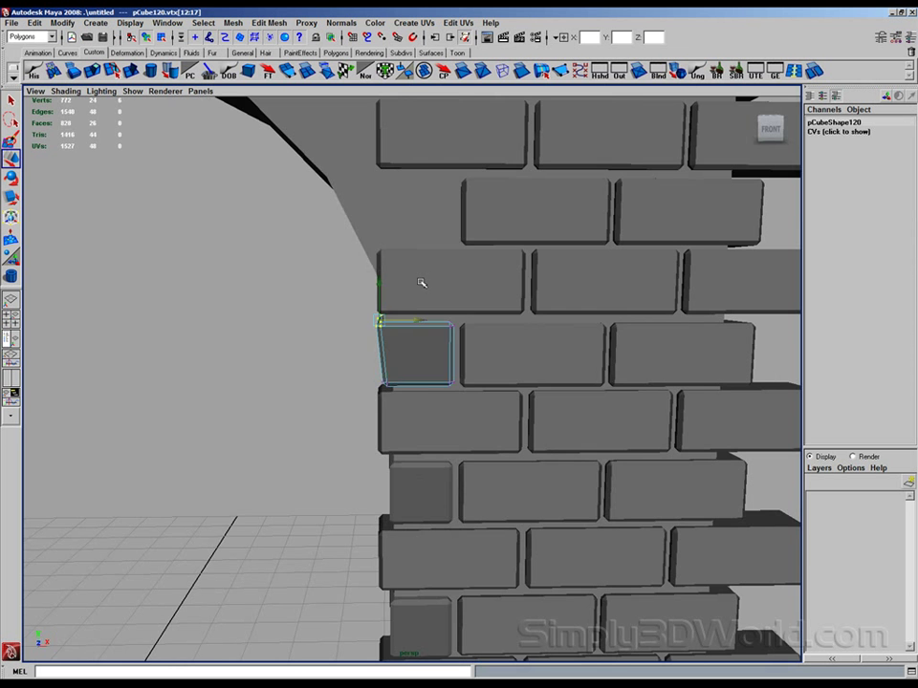
{"action": "left_click", "coordinate": [422, 283]}
Delete the faces of the arch wall mesh that lie right of its centre line
{"action": "middle_click_drag", "start_coordinate": [409, 264], "coordinate": [580, 260], "text": "alt"}
{"action": "right_click_drag", "start_coordinate": [580, 260], "coordinate": [379, 254], "text": "alt"}
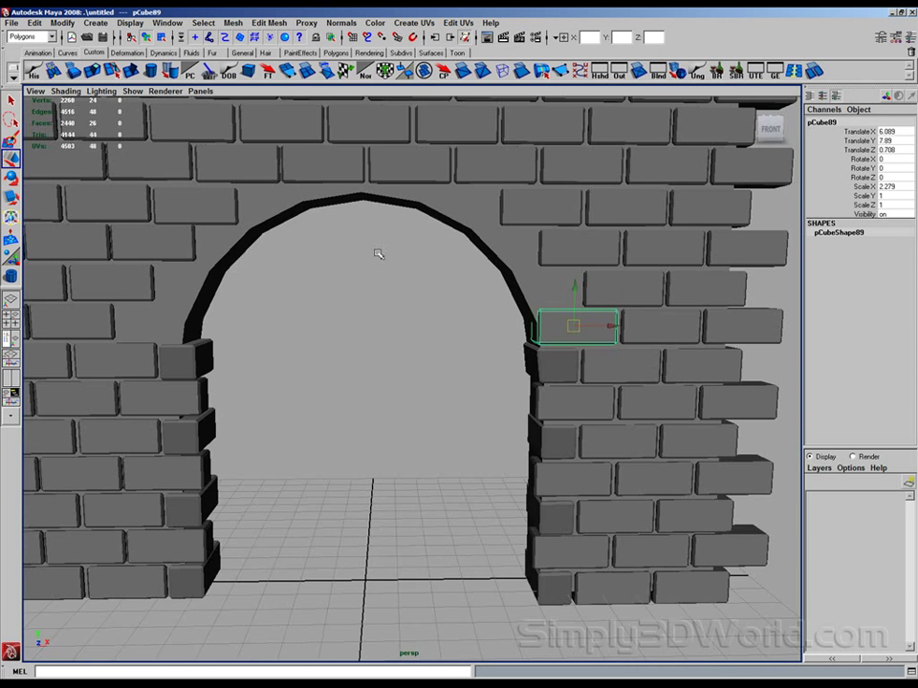
{"action": "left_click_drag", "start_coordinate": [379, 254], "coordinate": [362, 315], "text": "alt"}
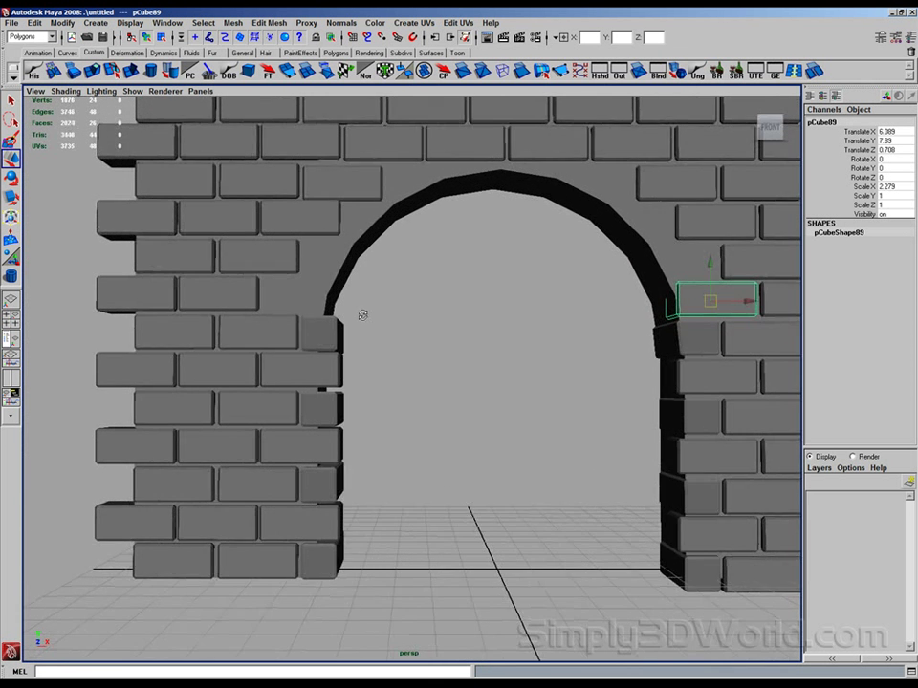
{"action": "middle_click_drag", "start_coordinate": [362, 316], "coordinate": [400, 331], "text": "alt"}
{"action": "right_click_drag", "start_coordinate": [399, 331], "coordinate": [418, 331], "text": "alt"}
{"action": "right_click_drag", "start_coordinate": [541, 319], "coordinate": [317, 290], "text": "alt"}
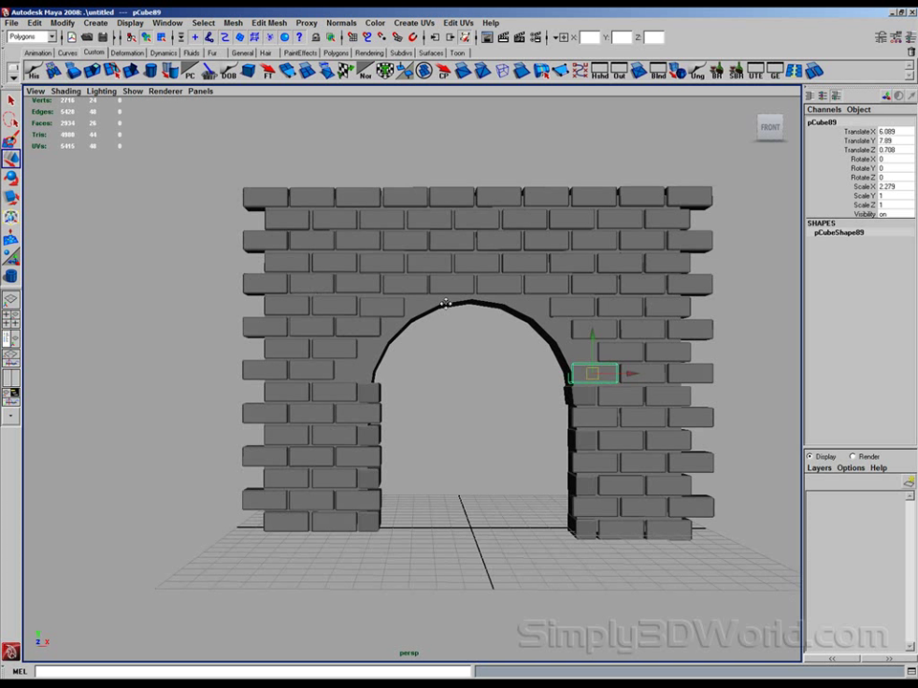
{"action": "middle_click_drag", "start_coordinate": [446, 304], "coordinate": [393, 295], "text": "alt"}
{"action": "left_click", "coordinate": [465, 304]}
{"action": "right_click_drag", "start_coordinate": [474, 300], "coordinate": [469, 204]}
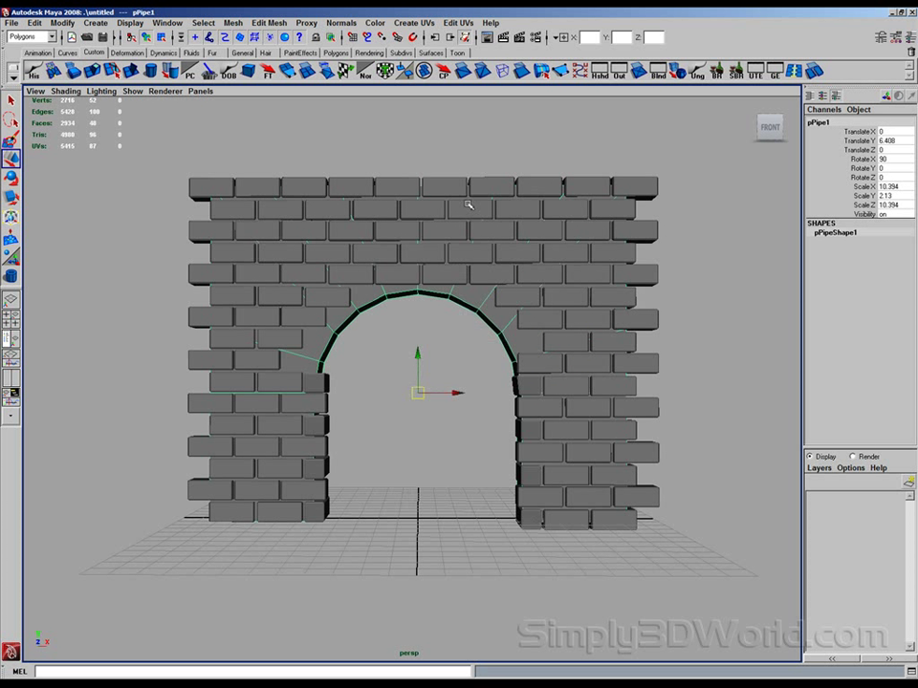
{"action": "left_click_drag", "start_coordinate": [440, 154], "coordinate": [715, 551]}
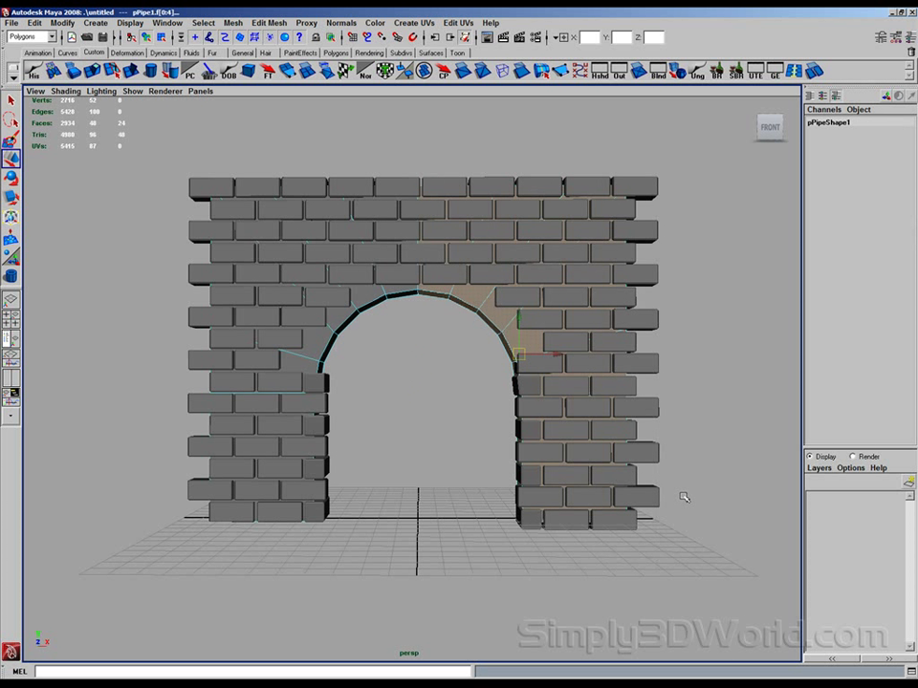
{"action": "key", "text": "Delete"}
Delete the bricks on the right half of the wall
{"action": "left_click", "coordinate": [471, 205]}
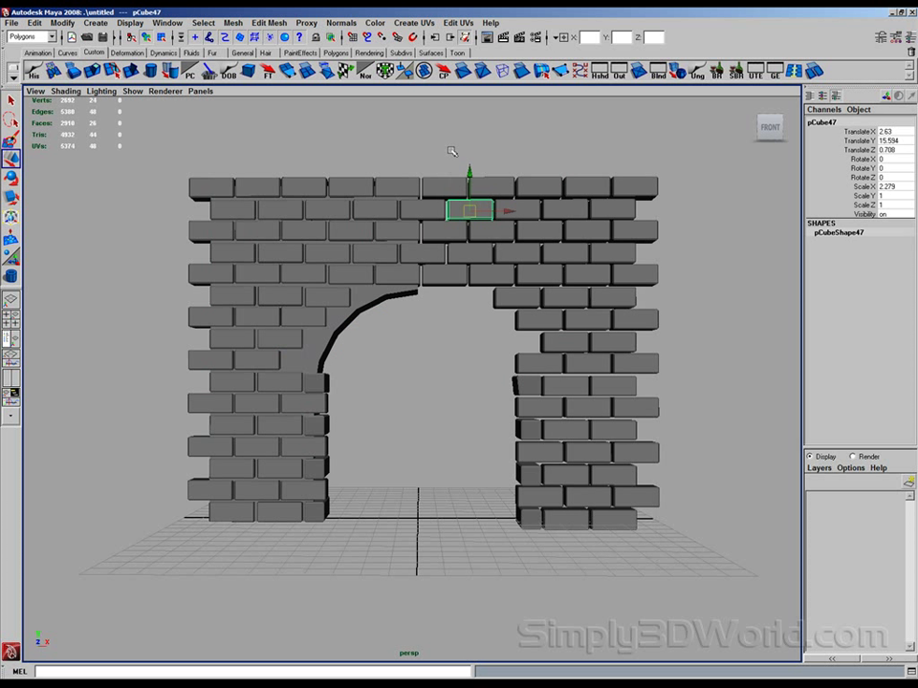
{"action": "left_click_drag", "start_coordinate": [451, 151], "coordinate": [684, 548]}
{"action": "key", "text": "Delete"}
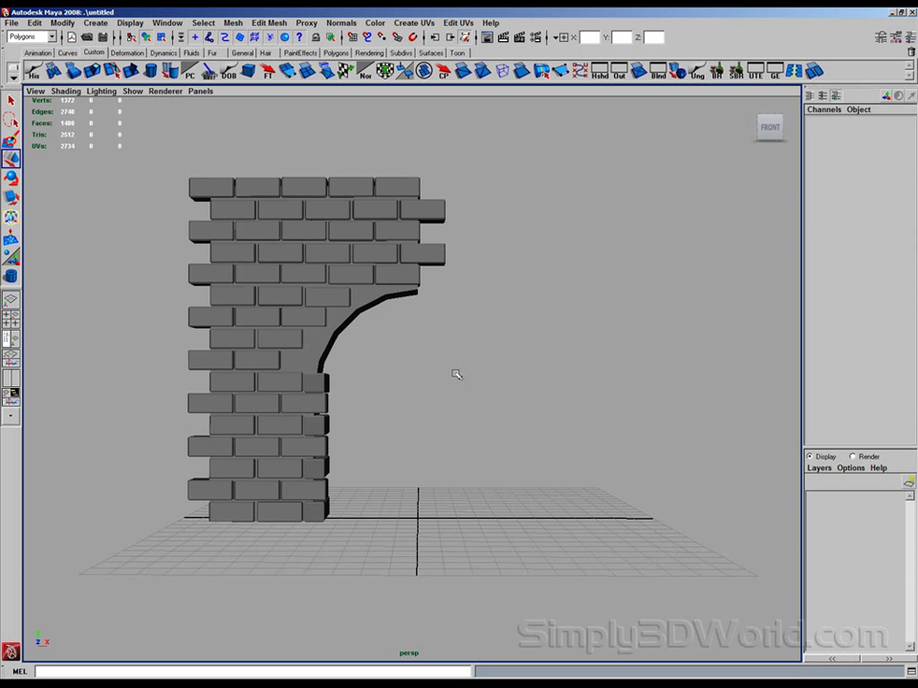
Freeze the transformations of the remaining half of the arch wall mesh
{"action": "left_click", "coordinate": [330, 343]}
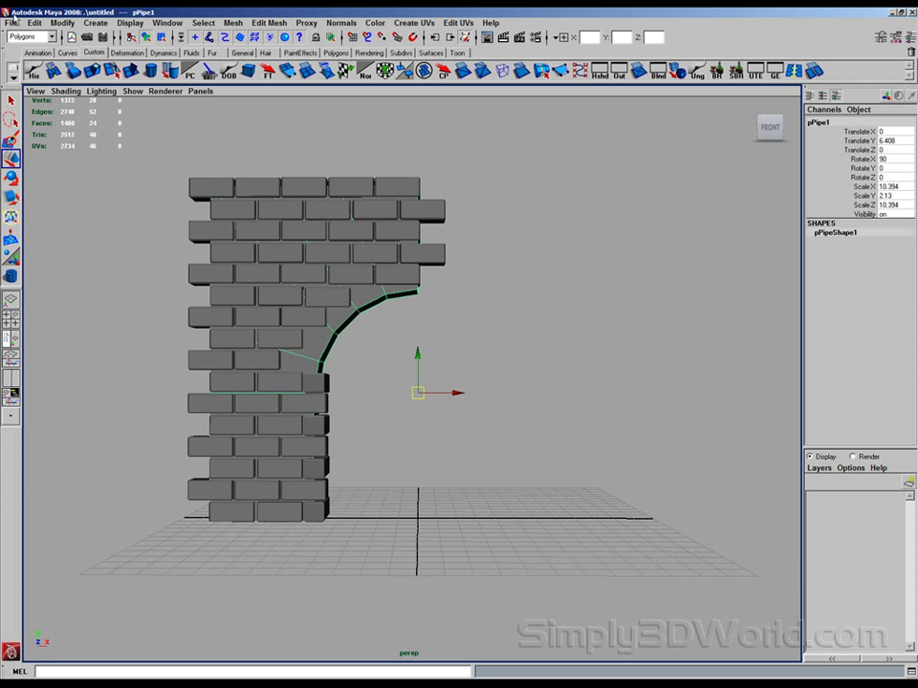
{"action": "left_click", "coordinate": [62, 22]}
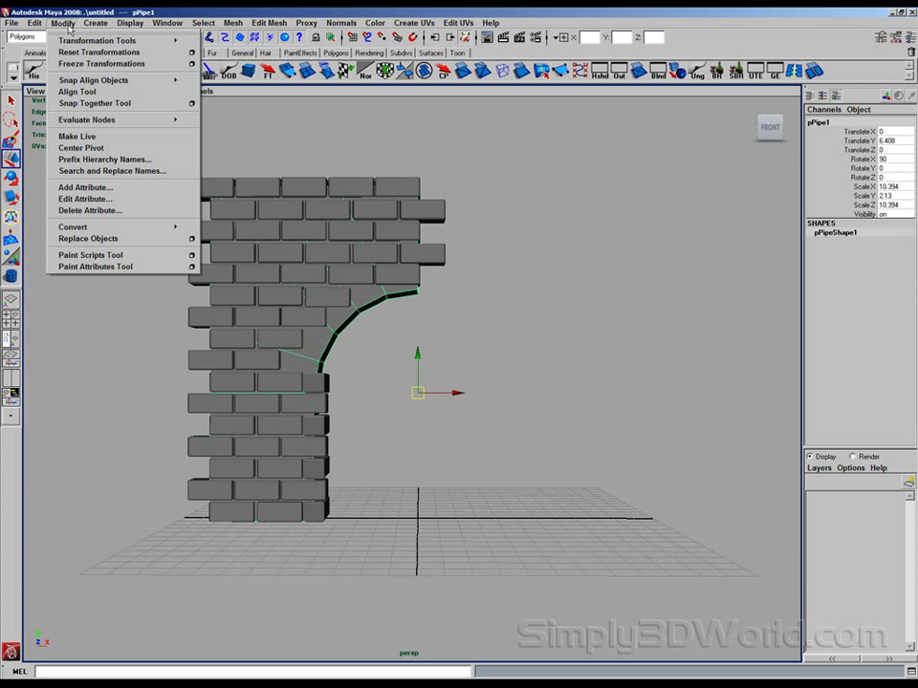
{"action": "left_click", "coordinate": [122, 65]}
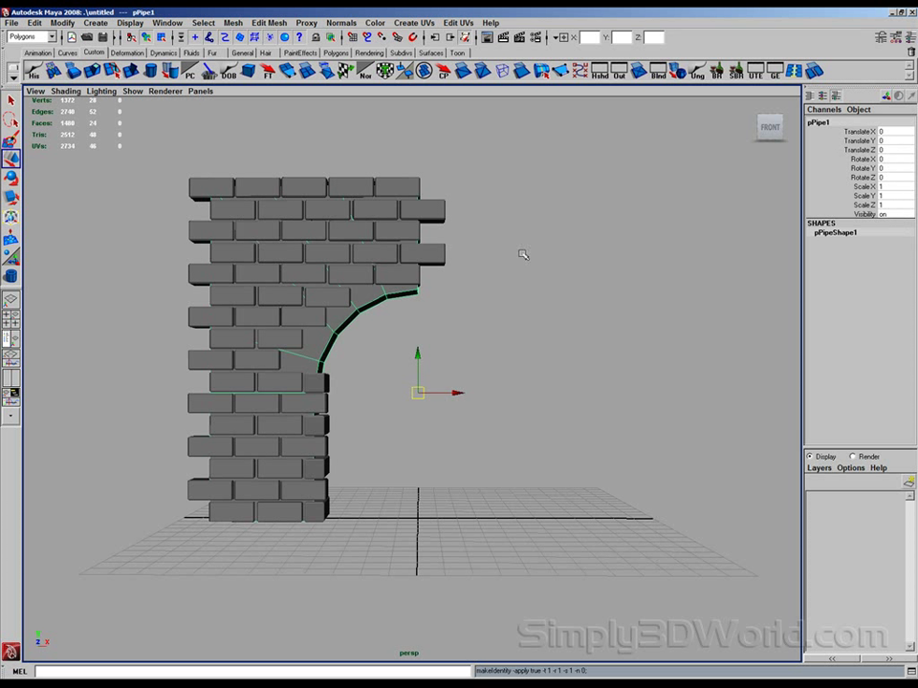
Duplicate the half arch wall and mirror the copy by setting its Scale X to -1
{"action": "right_click_drag", "start_coordinate": [361, 275], "coordinate": [492, 298], "text": "alt"}
{"action": "left_click_drag", "start_coordinate": [491, 297], "coordinate": [480, 301], "text": "alt"}
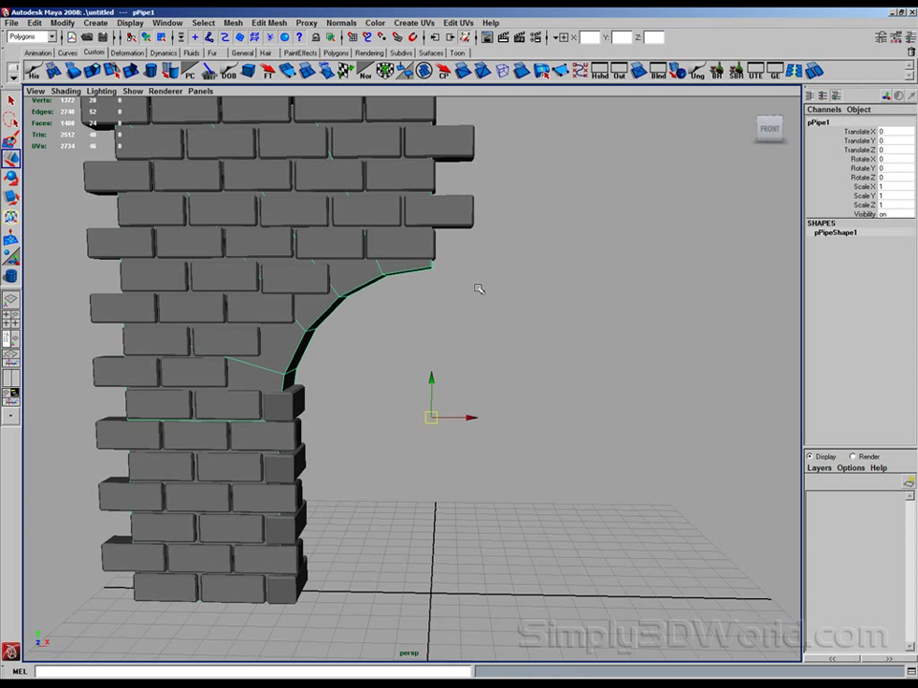
{"action": "key", "text": "ctrl+d"}
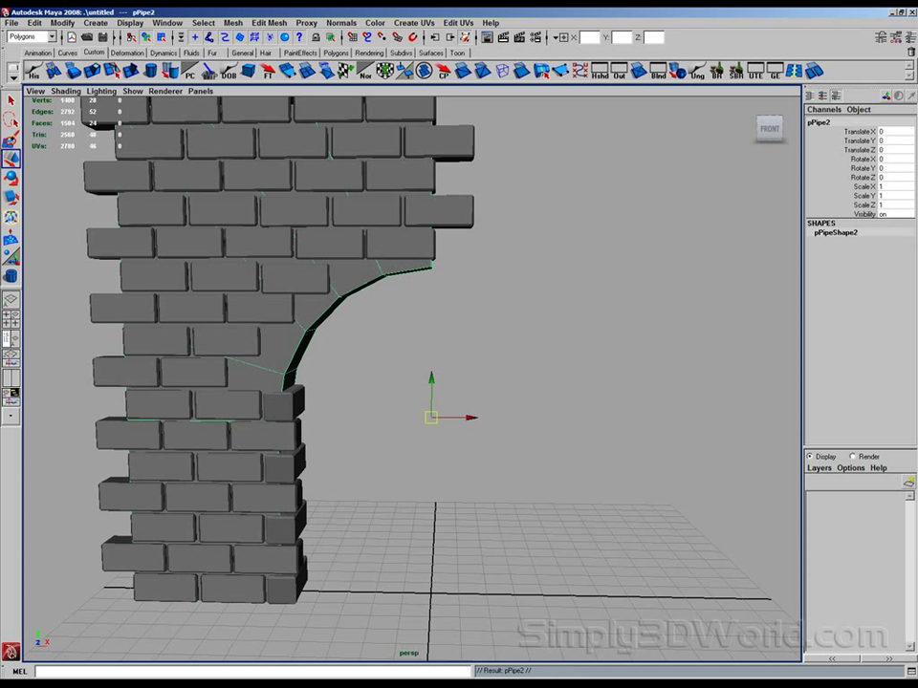
{"action": "left_click", "coordinate": [880, 187]}
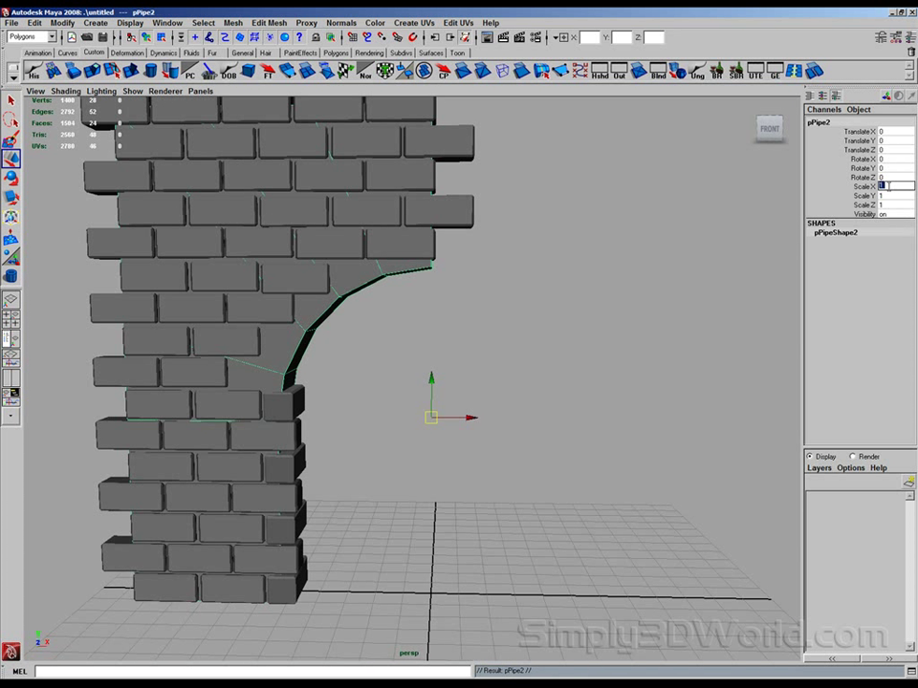
{"action": "type", "text": "-1"}
{"action": "key", "text": "Return"}
Combine the original and mirrored arch wall halves into one mesh
{"action": "left_click_drag", "start_coordinate": [570, 187], "coordinate": [482, 260], "text": "alt"}
{"action": "left_click", "coordinate": [399, 298]}
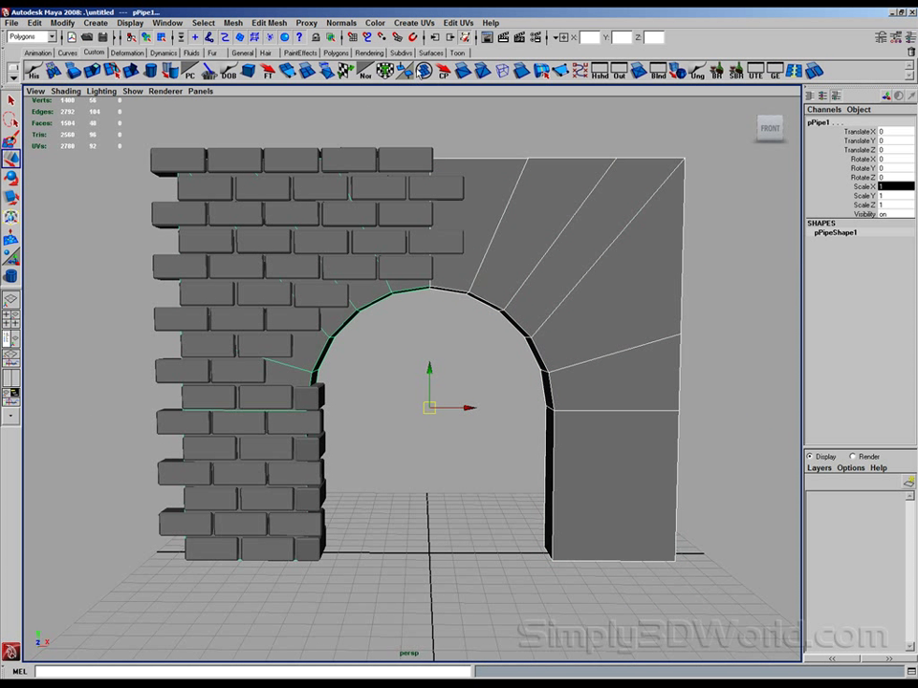
{"action": "left_click", "coordinate": [232, 22]}
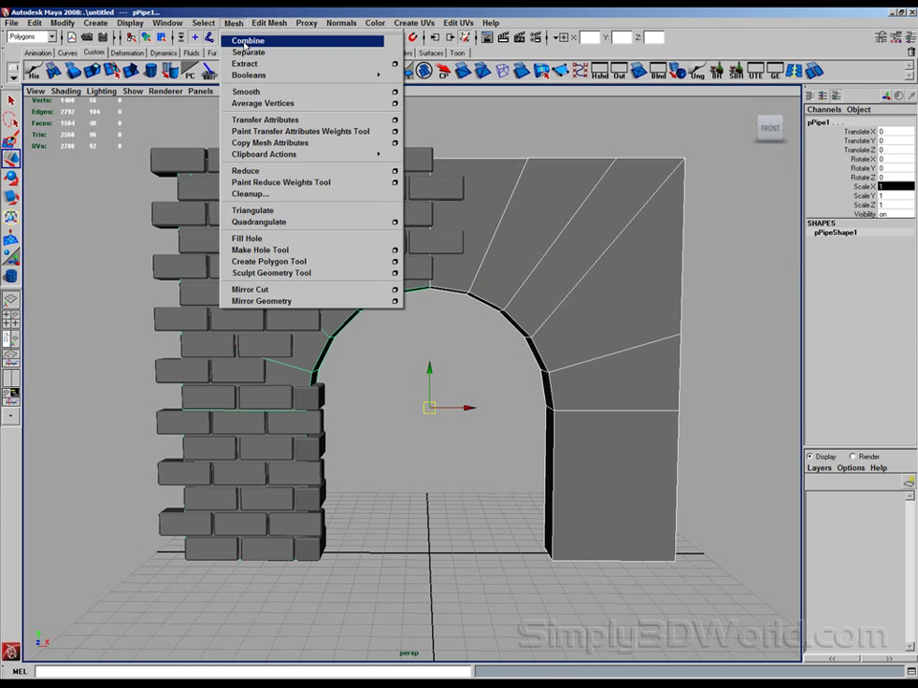
{"action": "left_click", "coordinate": [246, 41]}
{"action": "left_click_drag", "start_coordinate": [541, 259], "coordinate": [551, 268], "text": "alt"}
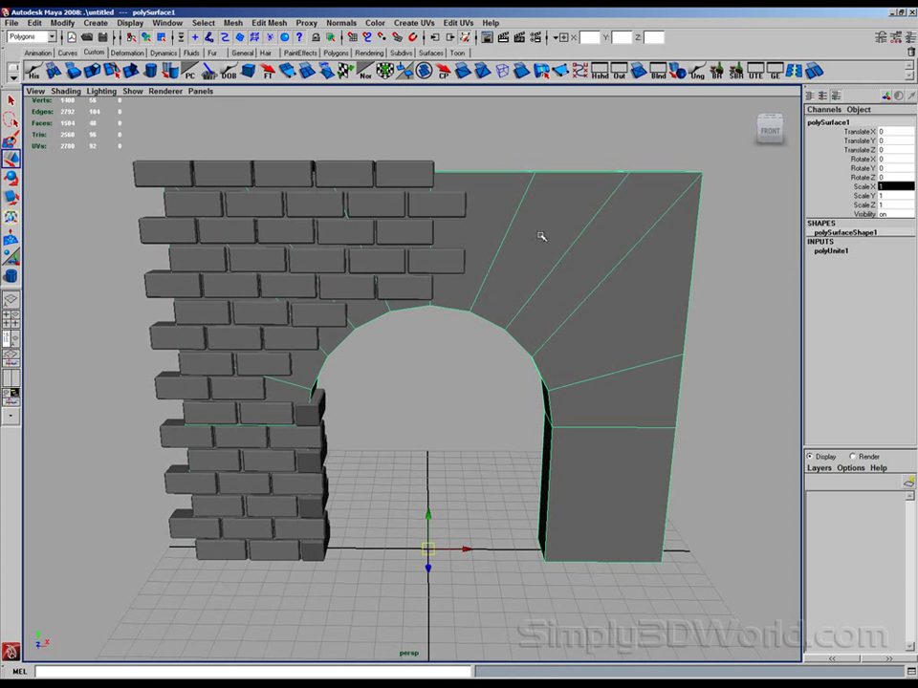
Inspect the combined wall's centre seam at the vertex on the crown of the arch
{"action": "left_click_drag", "start_coordinate": [473, 287], "coordinate": [478, 258], "text": "alt"}
{"action": "right_click_drag", "start_coordinate": [478, 258], "coordinate": [621, 389], "text": "alt"}
{"action": "right_click", "coordinate": [368, 309]}
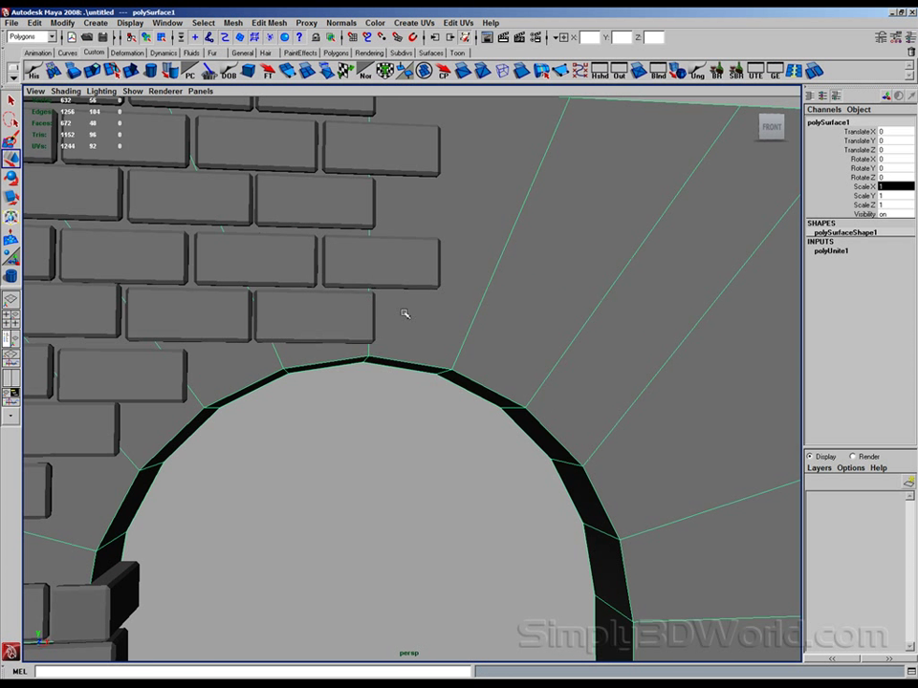
{"action": "right_click_drag", "start_coordinate": [424, 314], "coordinate": [406, 316]}
{"action": "left_click", "coordinate": [368, 357]}
{"action": "middle_click_drag", "start_coordinate": [369, 358], "coordinate": [454, 364], "text": "alt"}
{"action": "right_click_drag", "start_coordinate": [454, 364], "coordinate": [656, 346], "text": "alt"}
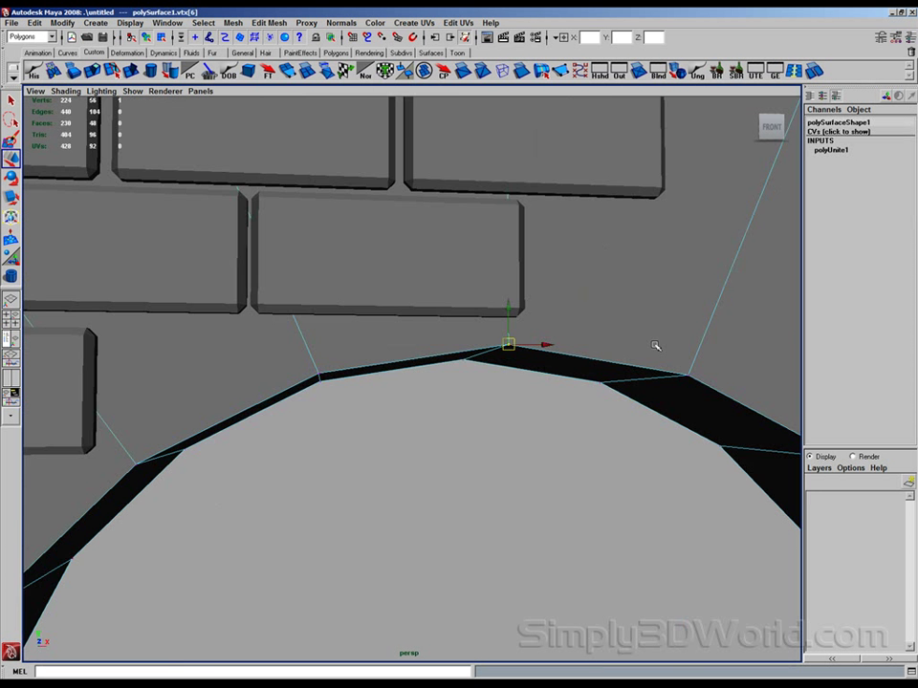
{"action": "left_click_drag", "start_coordinate": [656, 345], "coordinate": [617, 327], "text": "alt"}
{"action": "left_click_drag", "start_coordinate": [505, 262], "coordinate": [571, 267]}
{"action": "left_click_drag", "start_coordinate": [570, 267], "coordinate": [540, 276], "text": "alt"}
{"action": "right_click_drag", "start_coordinate": [540, 276], "coordinate": [418, 250], "text": "alt"}
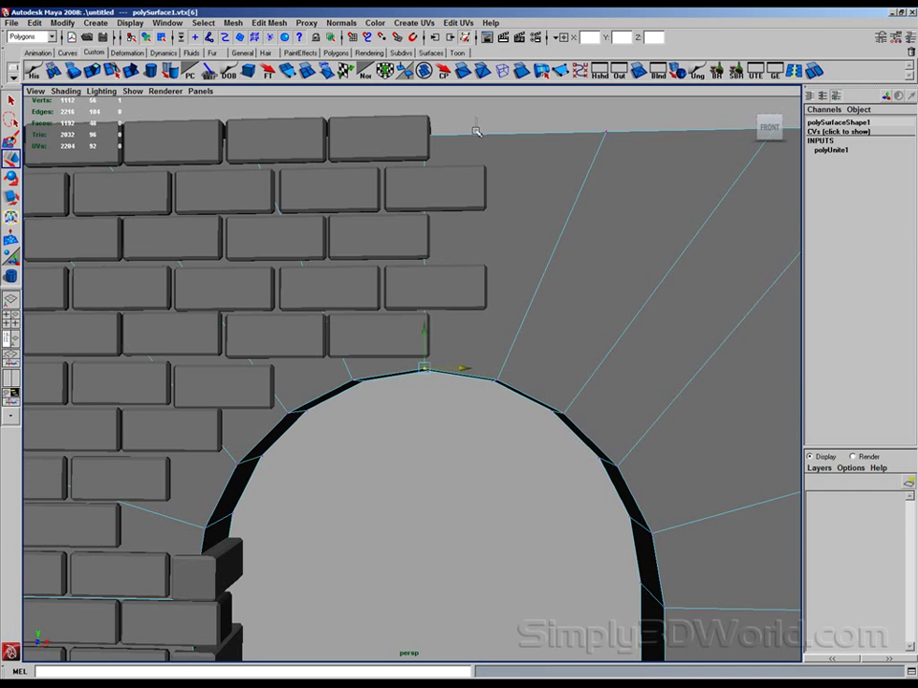
Select the vertices along the wall's centre seam and set the vertex merge threshold to about 0.58
{"action": "left_click_drag", "start_coordinate": [475, 120], "coordinate": [383, 416]}
{"action": "left_click_drag", "start_coordinate": [421, 368], "coordinate": [485, 350], "text": "alt"}
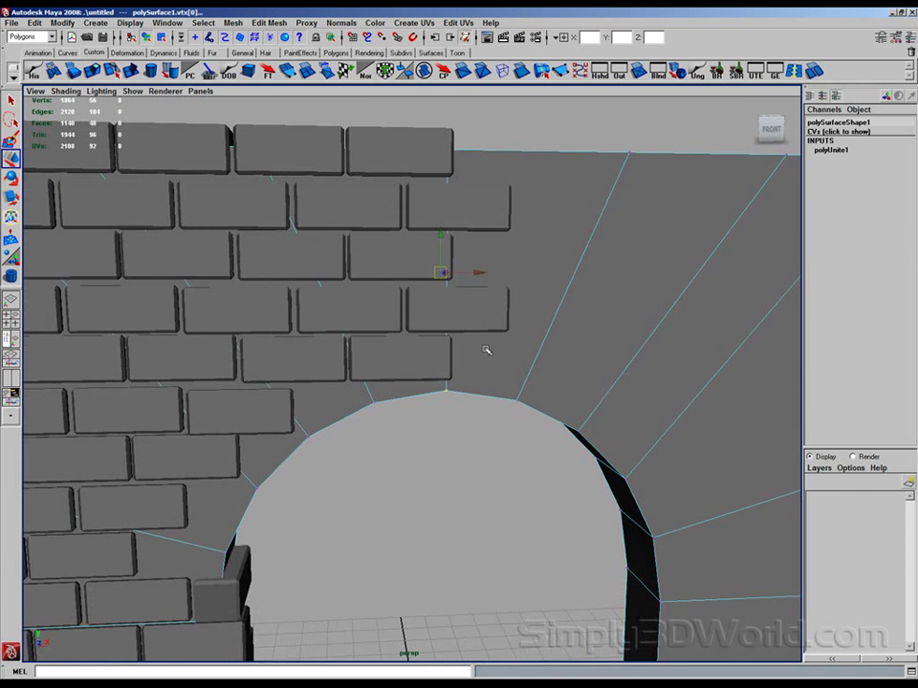
{"action": "left_click", "coordinate": [271, 25]}
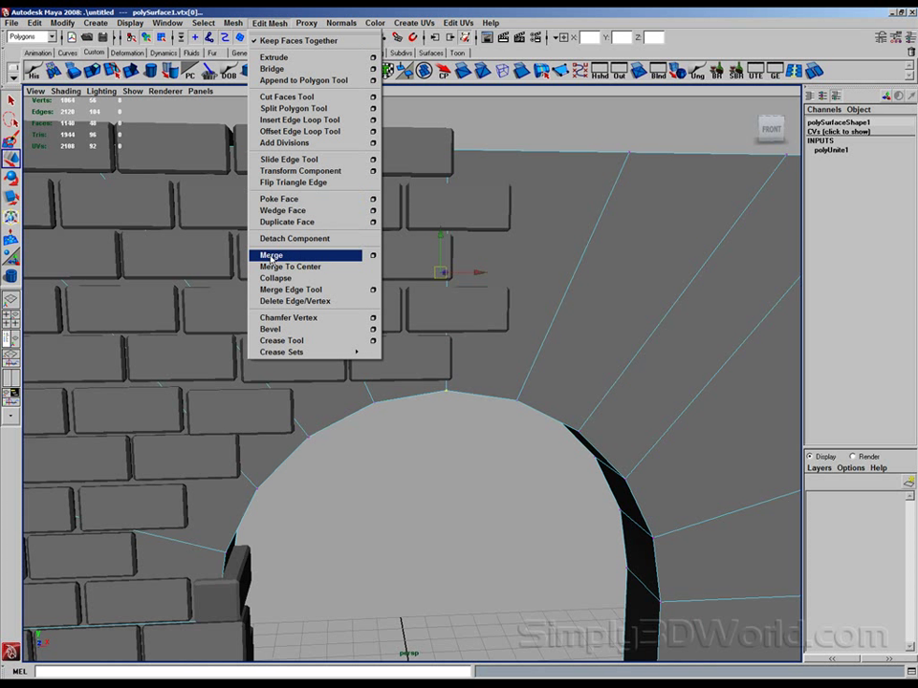
{"action": "left_click", "coordinate": [372, 255]}
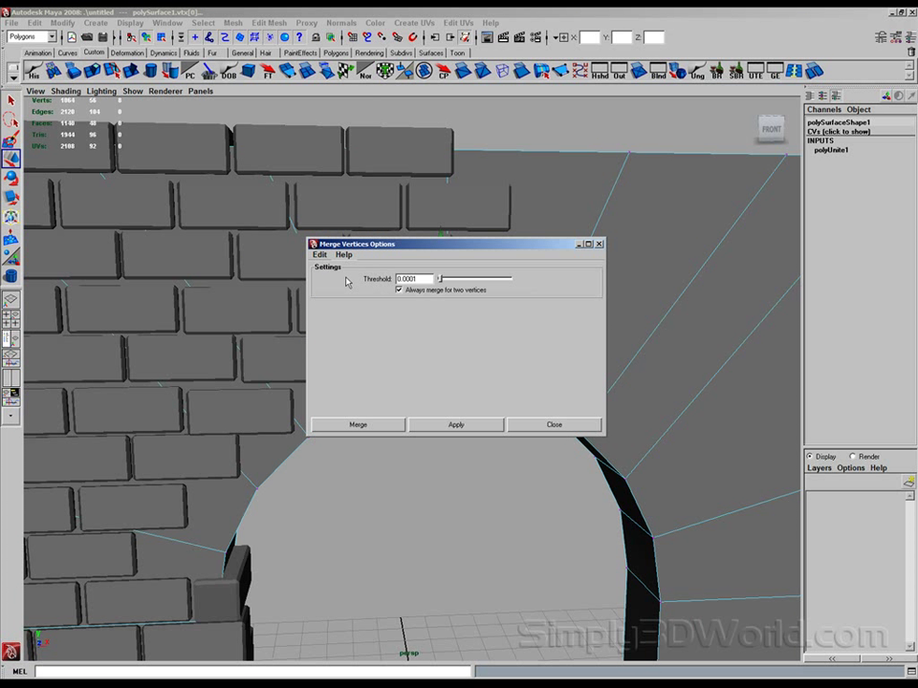
{"action": "left_click_drag", "start_coordinate": [422, 253], "coordinate": [693, 214]}
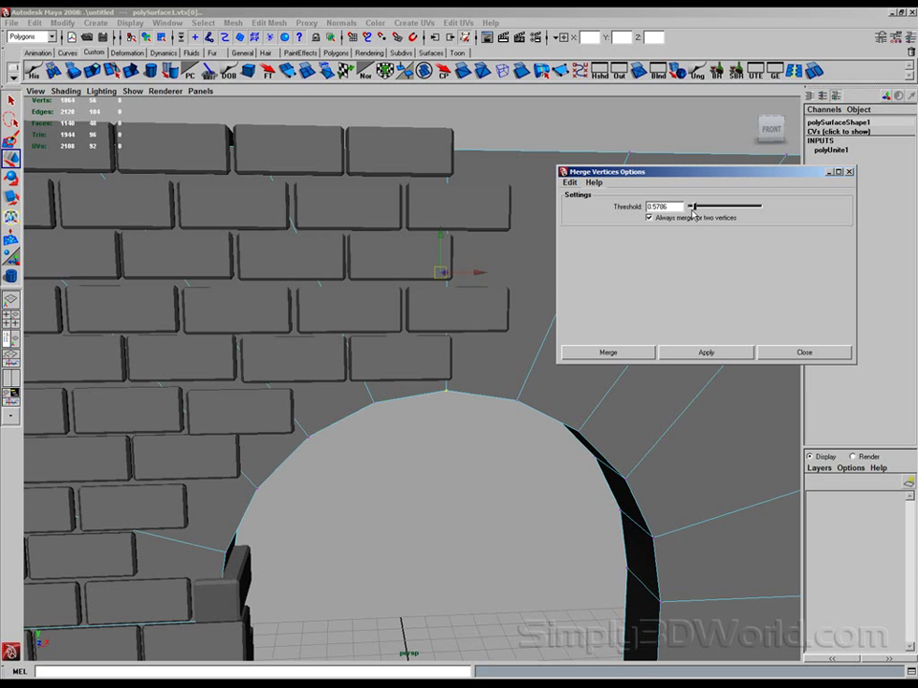
Try to merge the selected seam vertices with a threshold of 1
{"action": "left_click_drag", "start_coordinate": [430, 301], "coordinate": [364, 247], "text": "alt"}
{"action": "right_click_drag", "start_coordinate": [365, 247], "coordinate": [449, 299], "text": "alt"}
{"action": "left_click_drag", "start_coordinate": [448, 299], "coordinate": [442, 300], "text": "alt"}
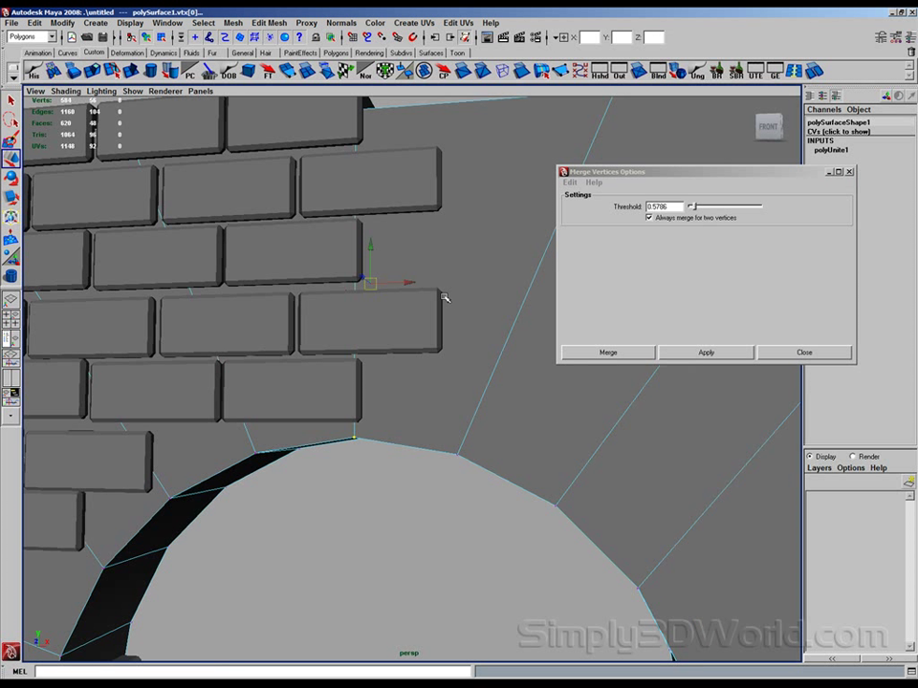
{"action": "left_click", "coordinate": [669, 206]}
{"action": "type", "text": "1"}
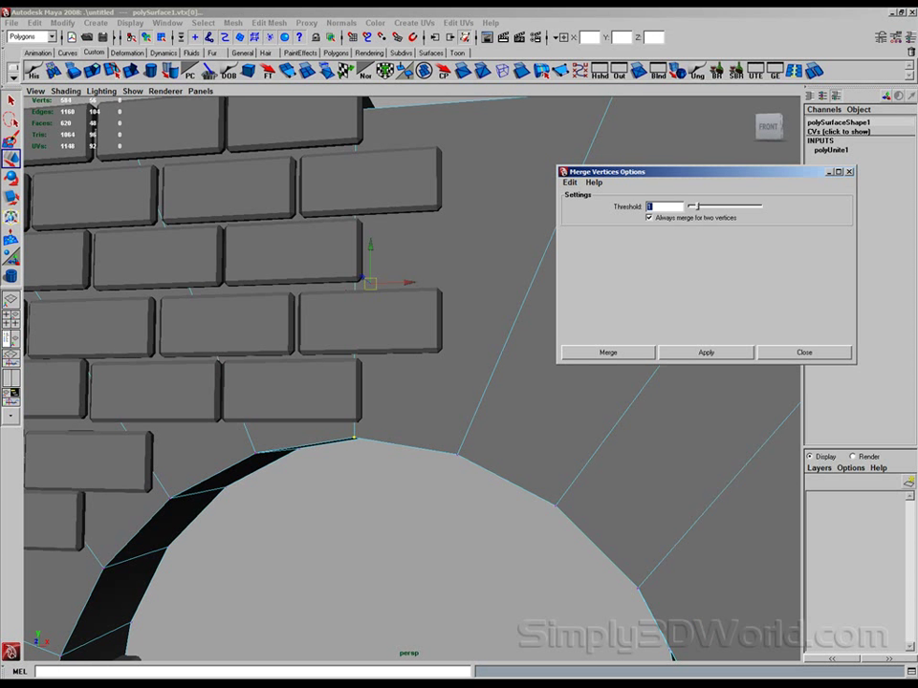
{"action": "left_click_drag", "start_coordinate": [424, 301], "coordinate": [416, 239], "text": "alt"}
{"action": "left_click", "coordinate": [717, 358]}
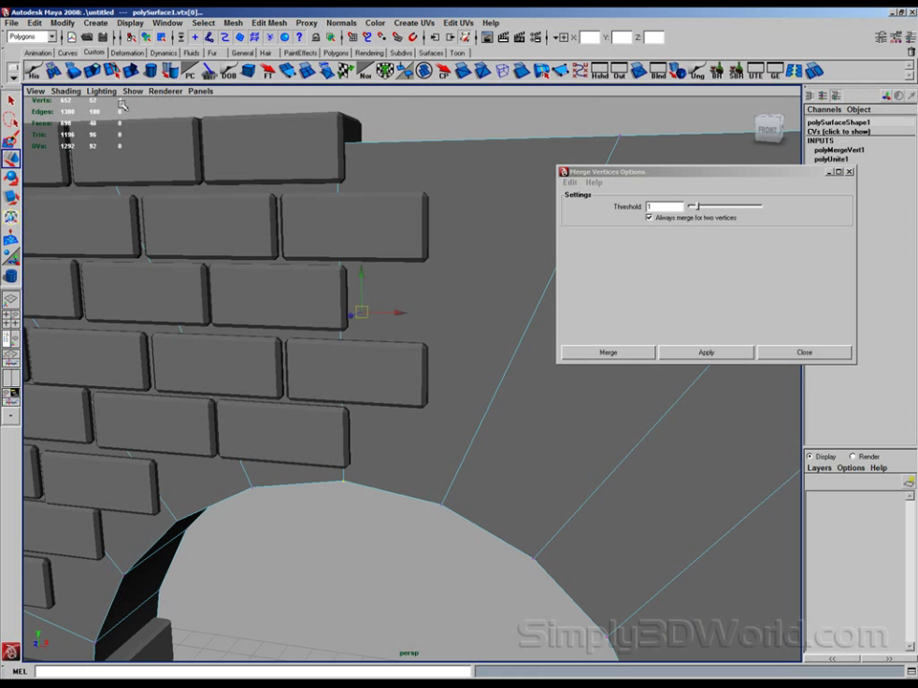
{"action": "left_click_drag", "start_coordinate": [354, 402], "coordinate": [387, 353], "text": "alt"}
{"action": "key", "text": "ctrl+z"}
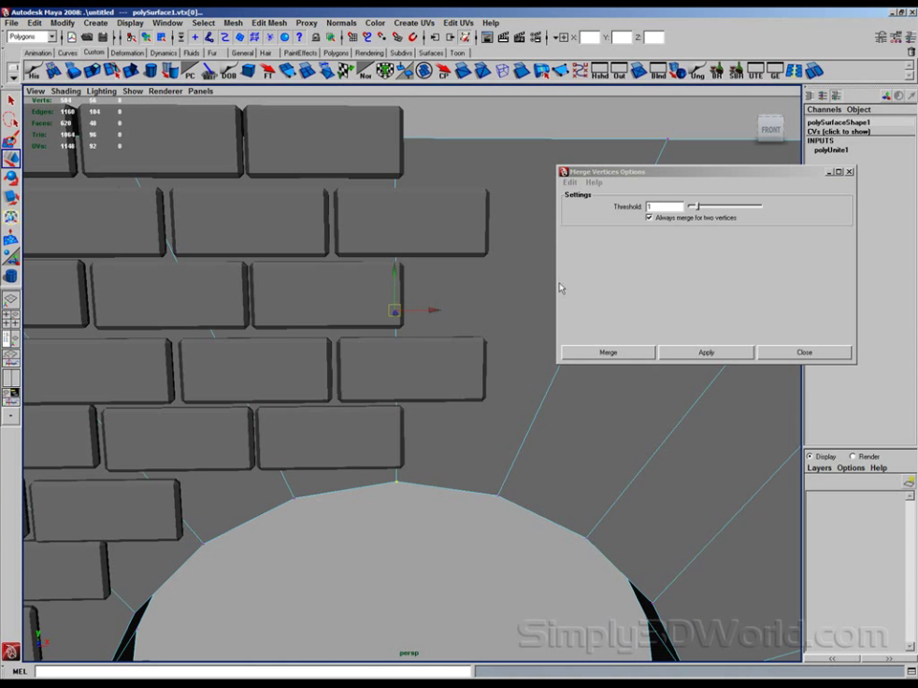
Try to merge the seam vertices with the threshold raised to 10
{"action": "left_click_drag", "start_coordinate": [707, 208], "coordinate": [762, 208]}
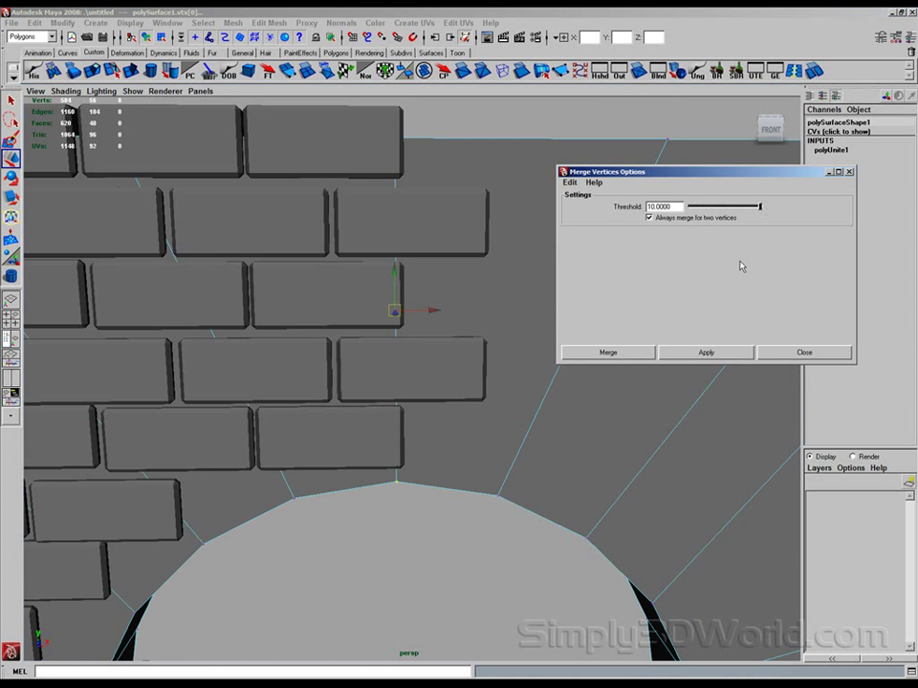
{"action": "left_click", "coordinate": [701, 360]}
{"action": "left_click_drag", "start_coordinate": [430, 273], "coordinate": [381, 284], "text": "alt"}
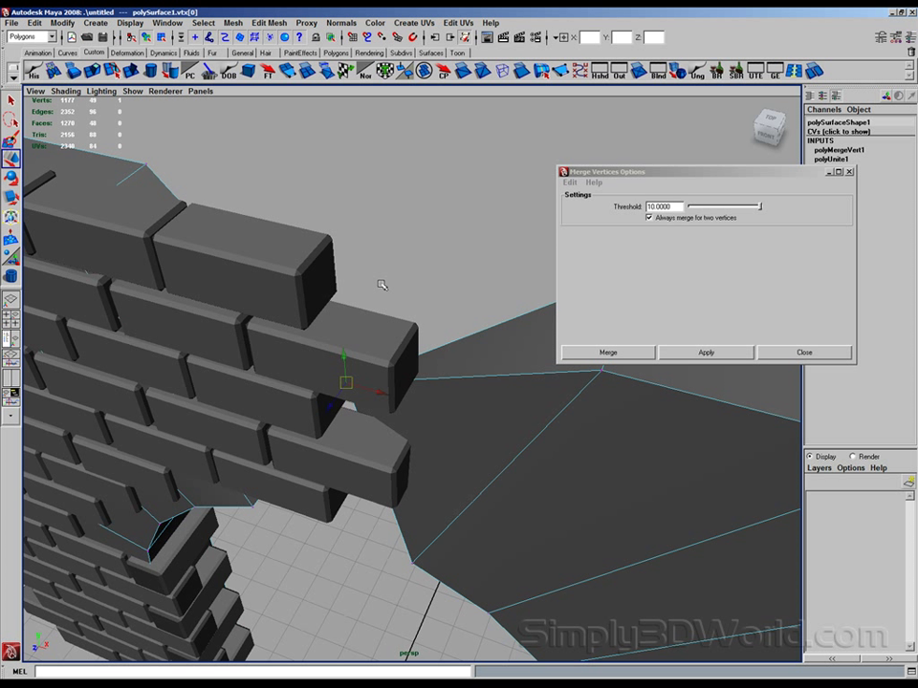
{"action": "key", "text": "ctrl+z"}
{"action": "key", "text": "ctrl+z"}
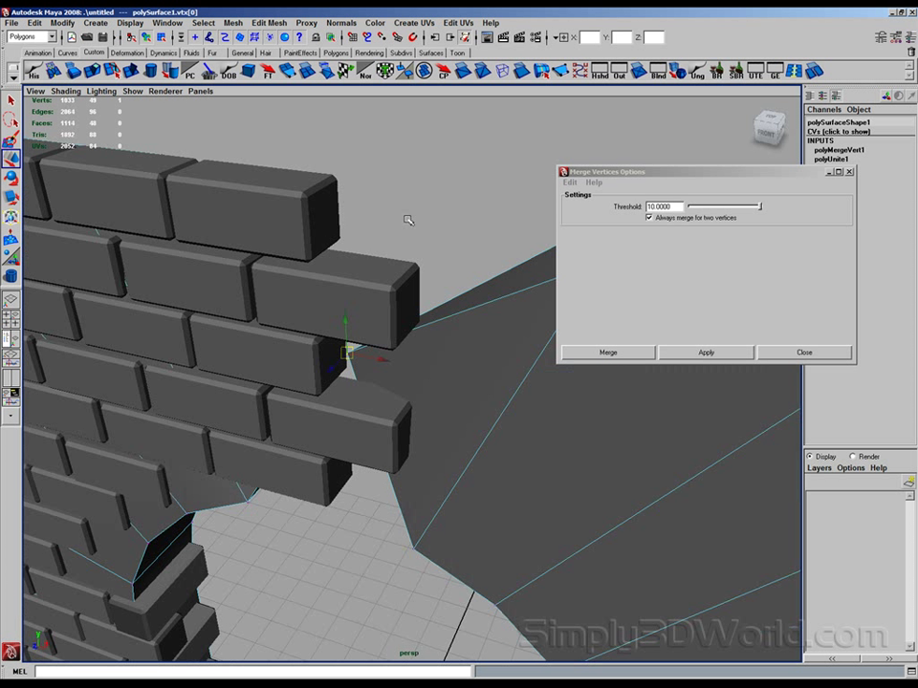
Merge the centre seam vertices with a threshold of about 0.66 and close the merge options
{"action": "left_click_drag", "start_coordinate": [698, 208], "coordinate": [694, 208]}
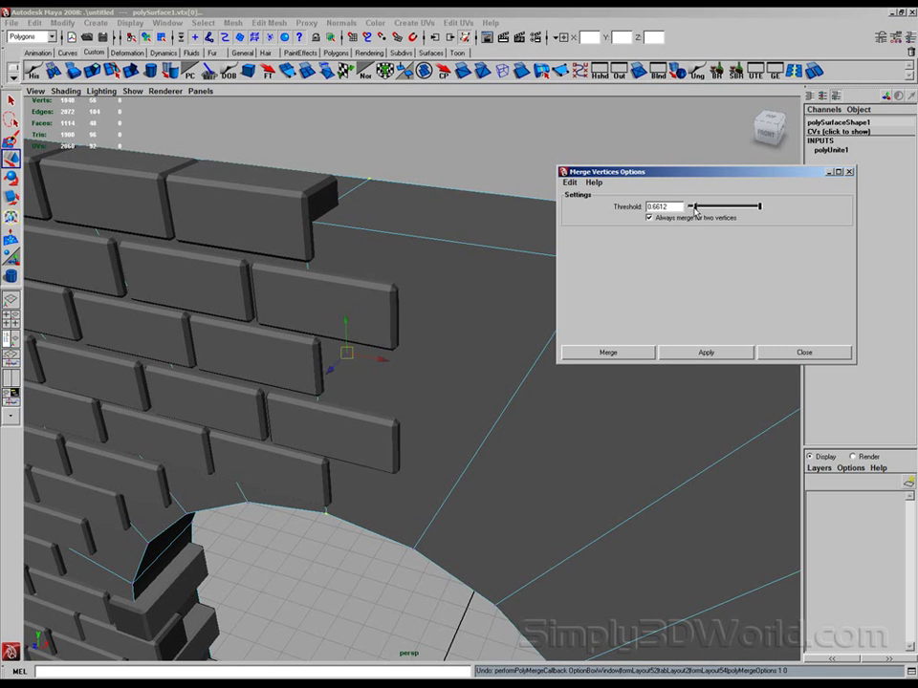
{"action": "left_click", "coordinate": [710, 354]}
{"action": "left_click_drag", "start_coordinate": [355, 213], "coordinate": [393, 245], "text": "alt"}
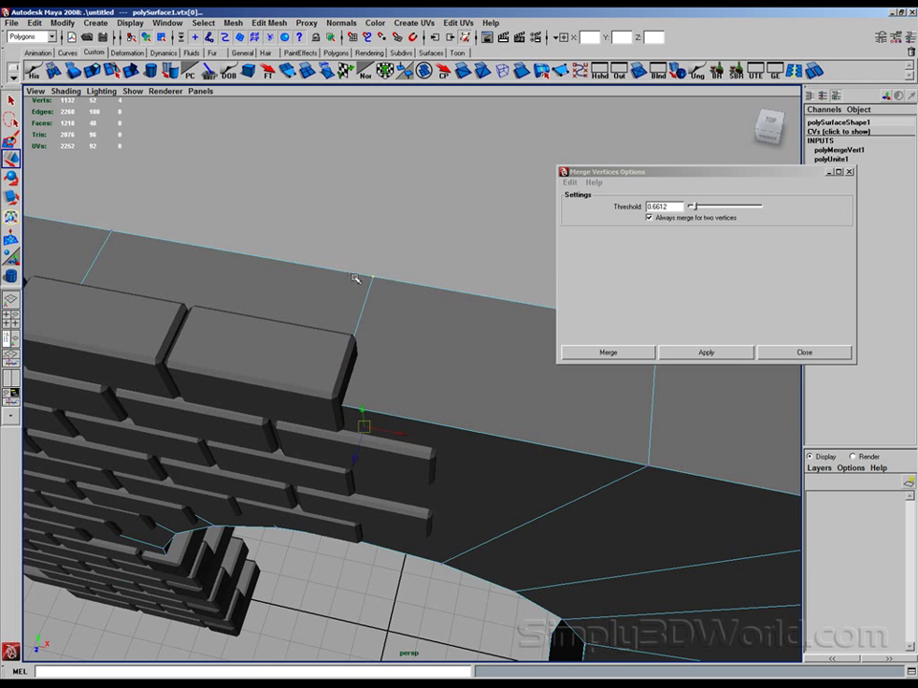
{"action": "left_click_drag", "start_coordinate": [383, 261], "coordinate": [415, 299]}
{"action": "left_click", "coordinate": [820, 356]}
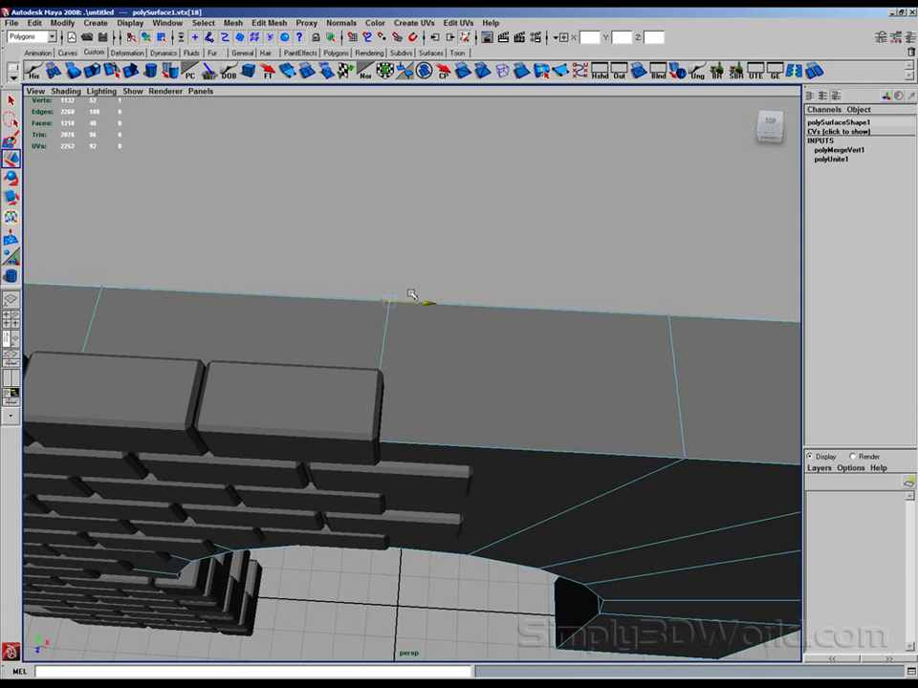
Duplicate all bricks on the left half except the two crossing the wall's centre line, and group the copies
{"action": "left_click_drag", "start_coordinate": [515, 356], "coordinate": [511, 315], "text": "alt"}
{"action": "right_click_drag", "start_coordinate": [512, 316], "coordinate": [269, 290], "text": "alt"}
{"action": "right_click_drag", "start_coordinate": [313, 319], "coordinate": [213, 267], "text": "alt"}
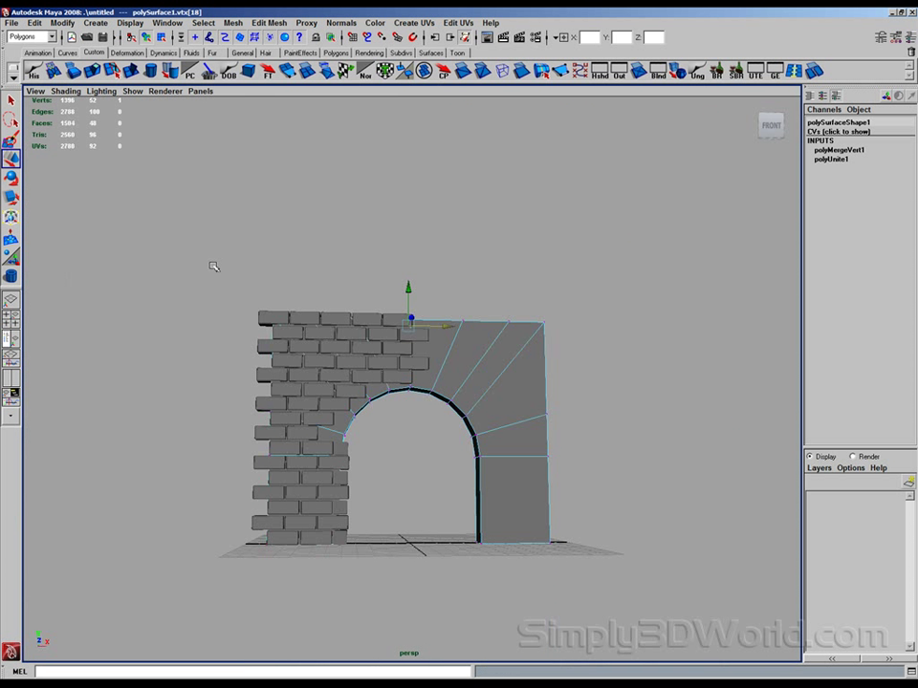
{"action": "left_click", "coordinate": [161, 38]}
{"action": "left_click", "coordinate": [146, 38]}
{"action": "left_click_drag", "start_coordinate": [272, 136], "coordinate": [280, 166], "text": "alt"}
{"action": "left_click_drag", "start_coordinate": [210, 248], "coordinate": [443, 633]}
{"action": "right_click_drag", "start_coordinate": [451, 495], "coordinate": [511, 415], "text": "alt"}
{"action": "left_click_drag", "start_coordinate": [448, 387], "coordinate": [502, 417], "text": "ctrl"}
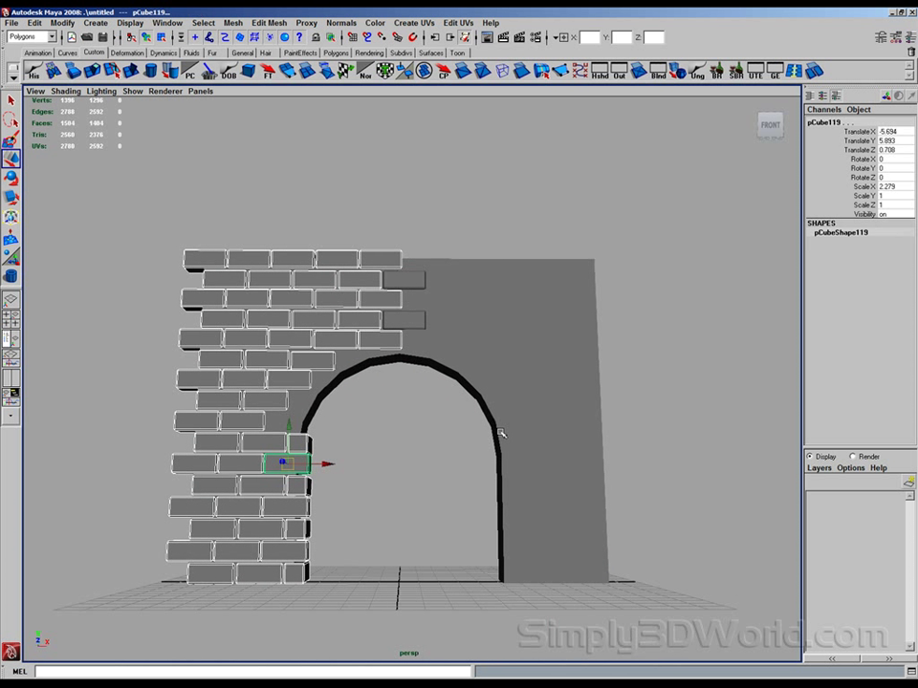
{"action": "key", "text": "ctrl+d"}
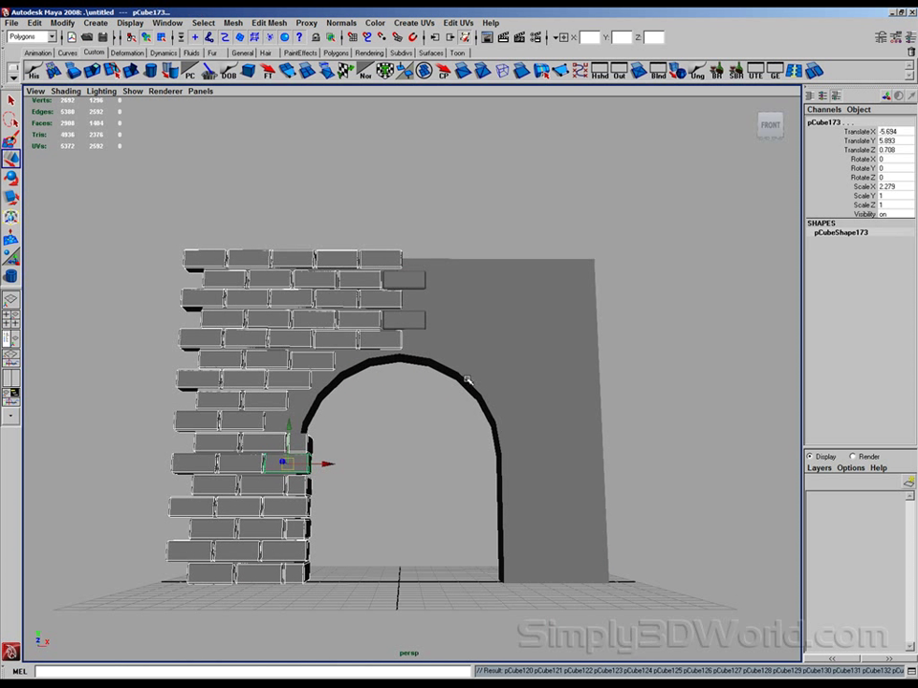
{"action": "left_click_drag", "start_coordinate": [467, 379], "coordinate": [448, 388], "text": "alt"}
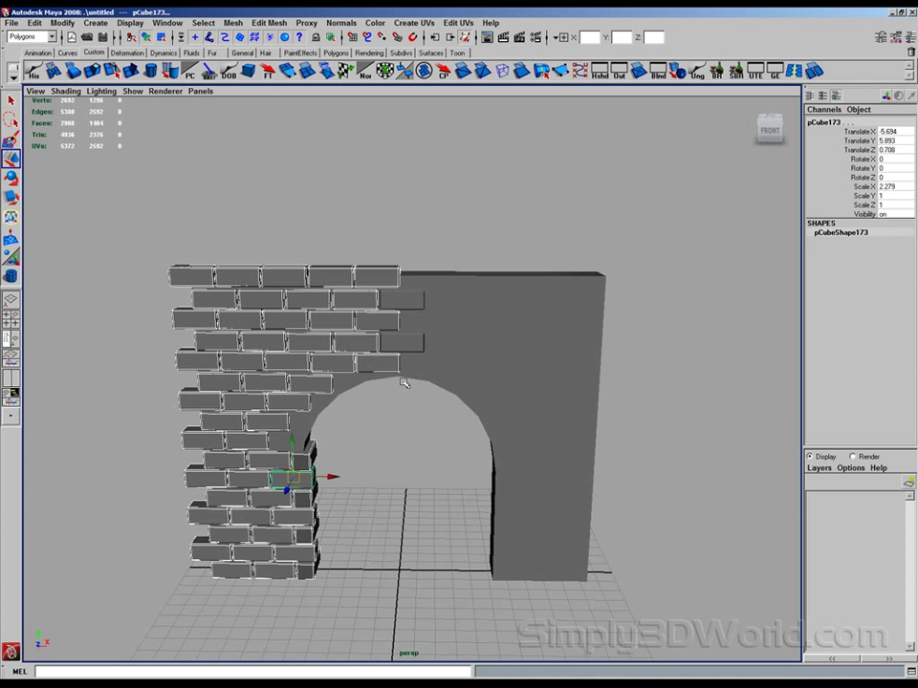
{"action": "key", "text": "ctrl+g"}
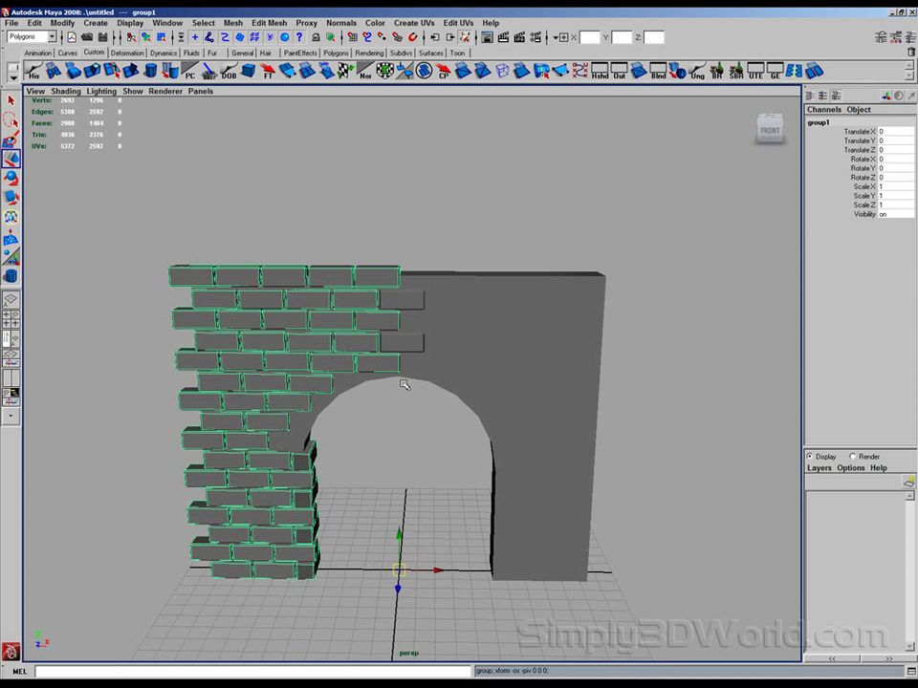
{"action": "left_click_drag", "start_coordinate": [421, 321], "coordinate": [419, 334], "text": "alt"}
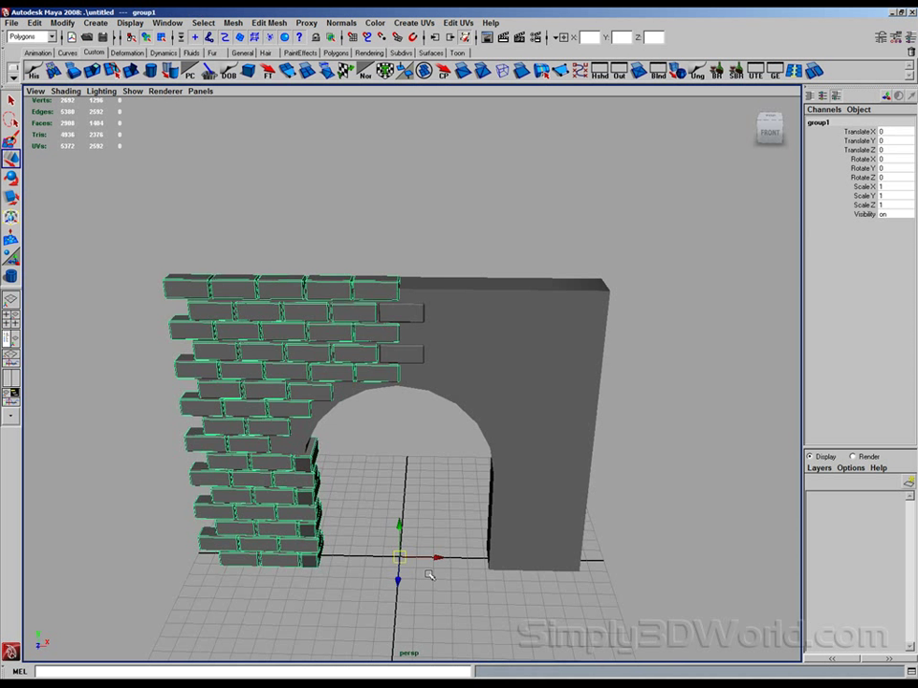
{"action": "mouse_move", "coordinate": [437, 558]}
{"action": "left_mouse_down"}
{"action": "mouse_move", "coordinate": [407, 549]}
{"action": "mouse_move", "coordinate": [446, 544]}
{"action": "left_mouse_up"}
{"action": "key", "text": "ctrl+z"}
{"action": "key", "text": "ctrl+z"}
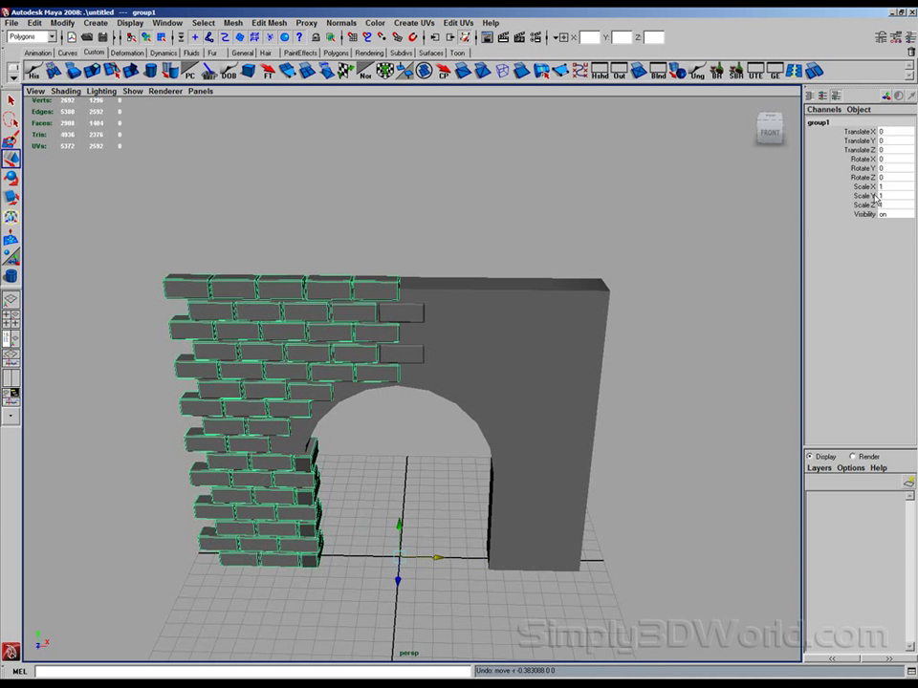
Mirror the duplicated brick group onto the right half by setting its Scale X to -1
{"action": "left_click", "coordinate": [896, 186]}
{"action": "type", "text": "-1"}
{"action": "key", "text": "Return"}
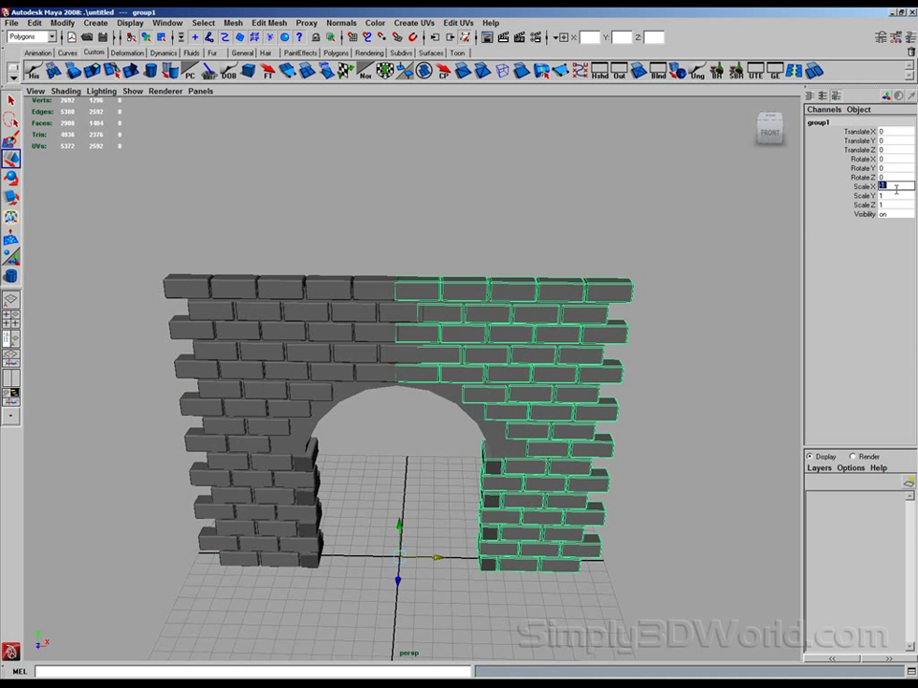
{"action": "left_click_drag", "start_coordinate": [444, 301], "coordinate": [459, 289], "text": "alt"}
{"action": "right_click_drag", "start_coordinate": [459, 288], "coordinate": [507, 308], "text": "alt"}
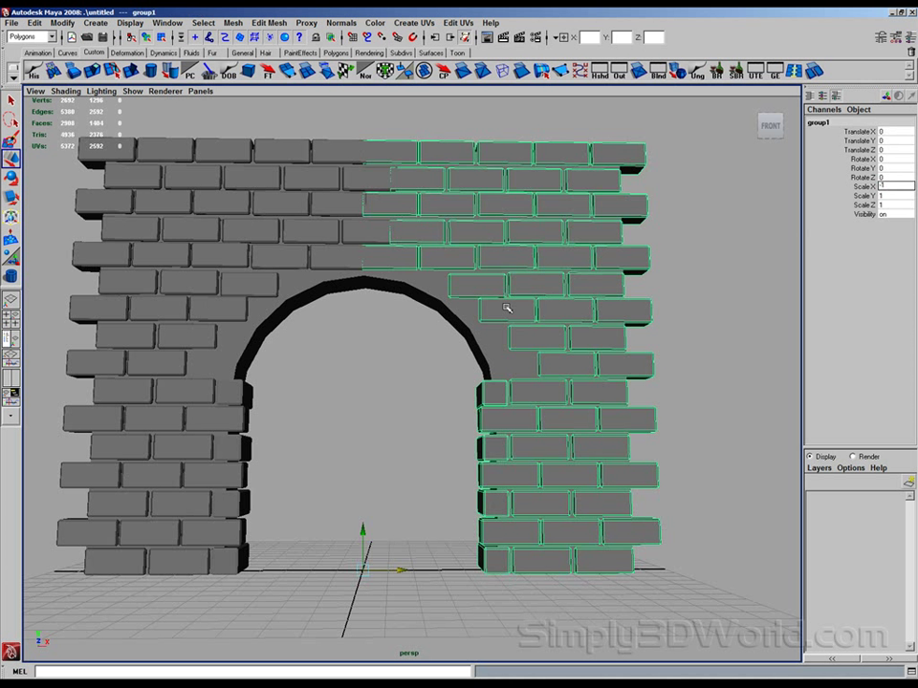
Shift the mirrored brick group along X to a Translate X of 0.37, lining it up with the right edge of the opening
{"action": "left_click_drag", "start_coordinate": [396, 574], "coordinate": [407, 572]}
{"action": "key", "text": "ctrl+z"}
{"action": "left_click_drag", "start_coordinate": [393, 303], "coordinate": [430, 385], "text": "alt"}
{"action": "middle_click_drag", "start_coordinate": [430, 386], "coordinate": [373, 330], "text": "alt"}
{"action": "right_click_drag", "start_coordinate": [372, 330], "coordinate": [543, 390], "text": "alt"}
{"action": "middle_click_drag", "start_coordinate": [311, 325], "coordinate": [320, 325]}
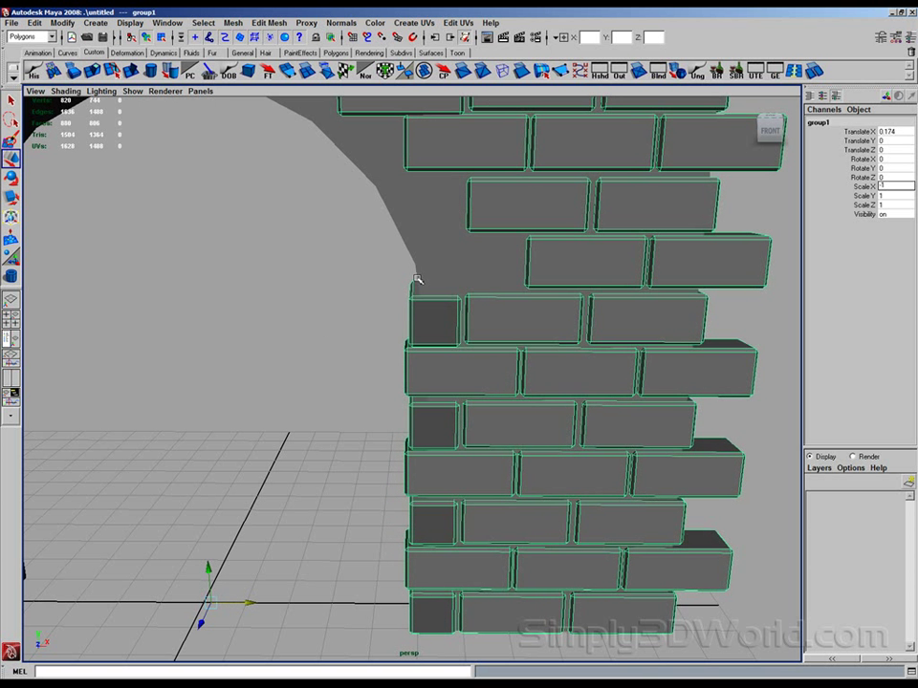
{"action": "left_click_drag", "start_coordinate": [427, 436], "coordinate": [432, 398], "text": "alt"}
{"action": "middle_click_drag", "start_coordinate": [363, 375], "coordinate": [370, 372]}
{"action": "mouse_move", "coordinate": [370, 372]}
{"action": "left_mouse_down", "text": "alt"}
{"action": "mouse_move", "coordinate": [358, 385]}
{"action": "mouse_move", "coordinate": [369, 382]}
{"action": "mouse_move", "coordinate": [358, 374]}
{"action": "left_mouse_up", "text": "alt"}
{"action": "middle_click_drag", "start_coordinate": [358, 374], "coordinate": [361, 374]}
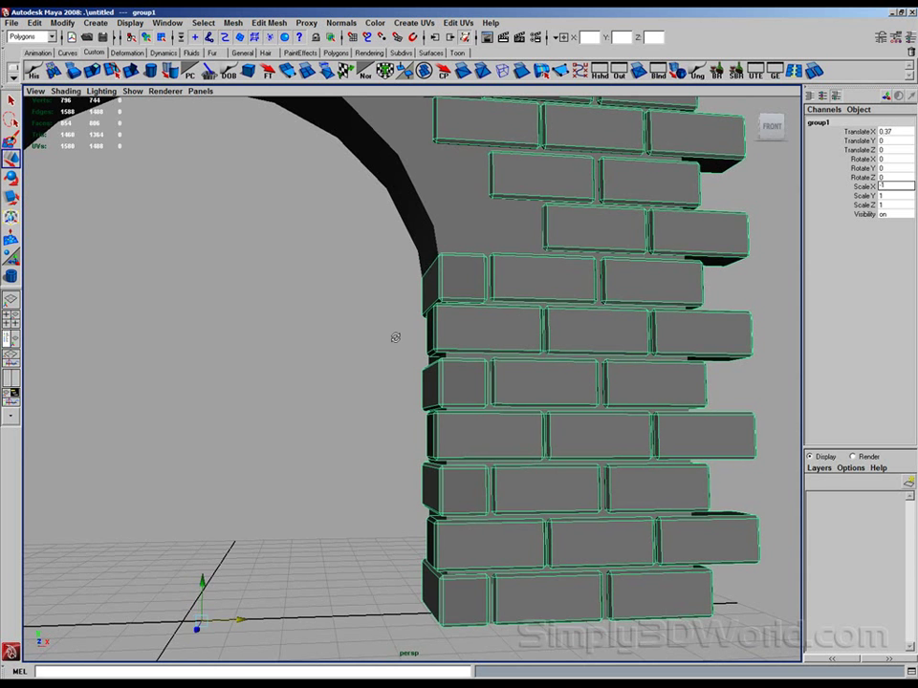
Ungroup the mirrored bricks on the right half of the wall
{"action": "left_click_drag", "start_coordinate": [395, 338], "coordinate": [399, 339], "text": "alt"}
{"action": "middle_click_drag", "start_coordinate": [320, 221], "coordinate": [431, 373], "text": "alt"}
{"action": "right_click_drag", "start_coordinate": [430, 373], "coordinate": [288, 388], "text": "alt"}
{"action": "left_click_drag", "start_coordinate": [288, 387], "coordinate": [460, 350], "text": "alt"}
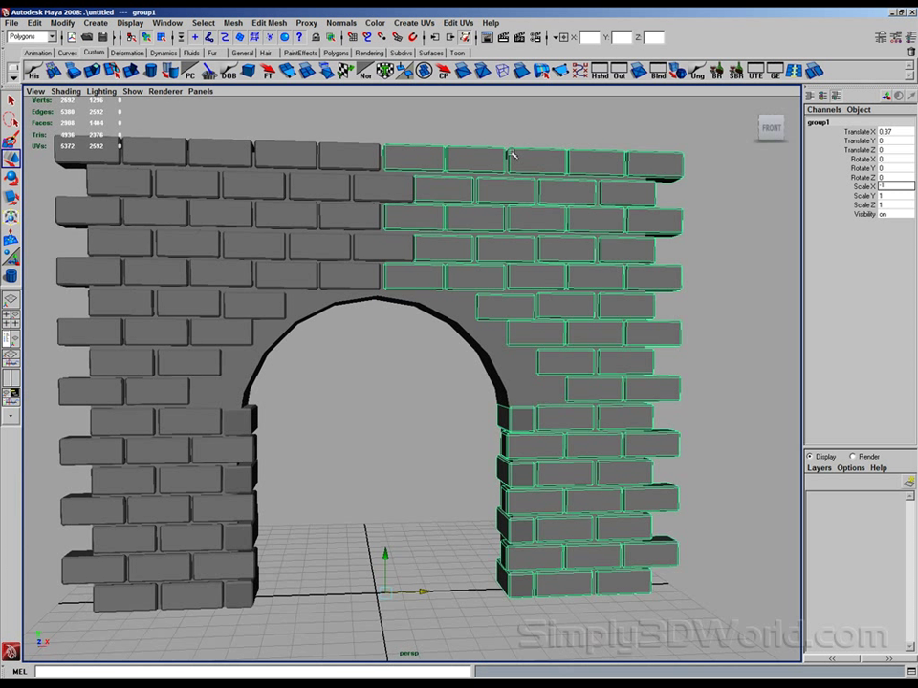
{"action": "left_click", "coordinate": [34, 22]}
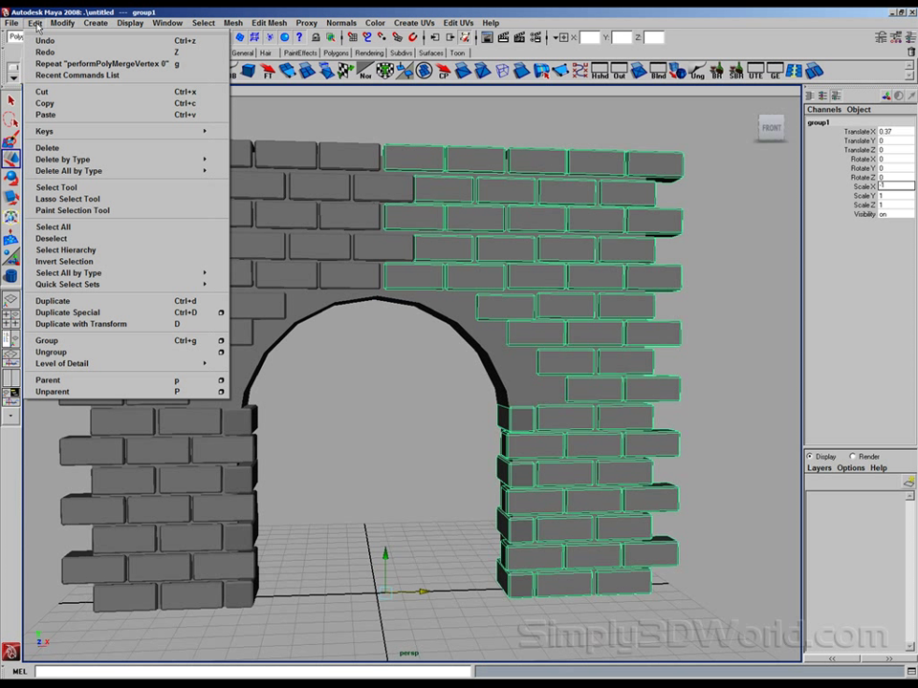
{"action": "left_click", "coordinate": [62, 354]}
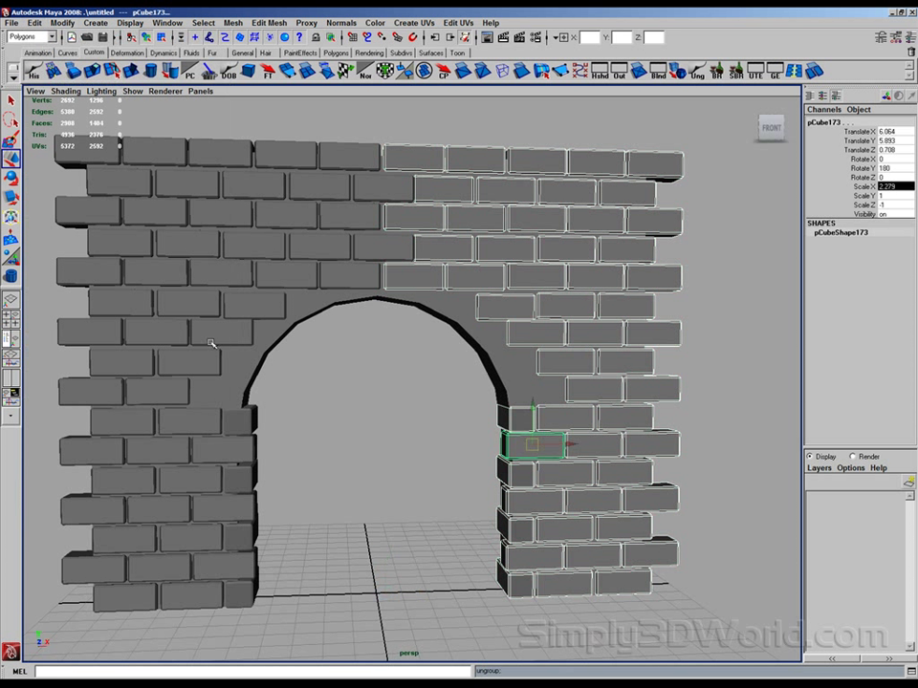
Duplicate the inner brick in the row just above the left corner bricks and move the copy to Translate X -5.656 at the arch edge
{"action": "left_click", "coordinate": [357, 376]}
{"action": "mouse_move", "coordinate": [357, 376]}
{"action": "left_mouse_down", "text": "alt"}
{"action": "mouse_move", "coordinate": [453, 382]}
{"action": "mouse_move", "coordinate": [370, 392]}
{"action": "left_mouse_up", "text": "alt"}
{"action": "scroll", "coordinate": [411, 385], "scroll_direction": "up", "scroll_amount": 4}
{"action": "left_click", "coordinate": [92, 366]}
{"action": "middle_click_drag", "start_coordinate": [111, 352], "coordinate": [212, 313], "text": "alt"}
{"action": "key", "text": "ctrl+d"}
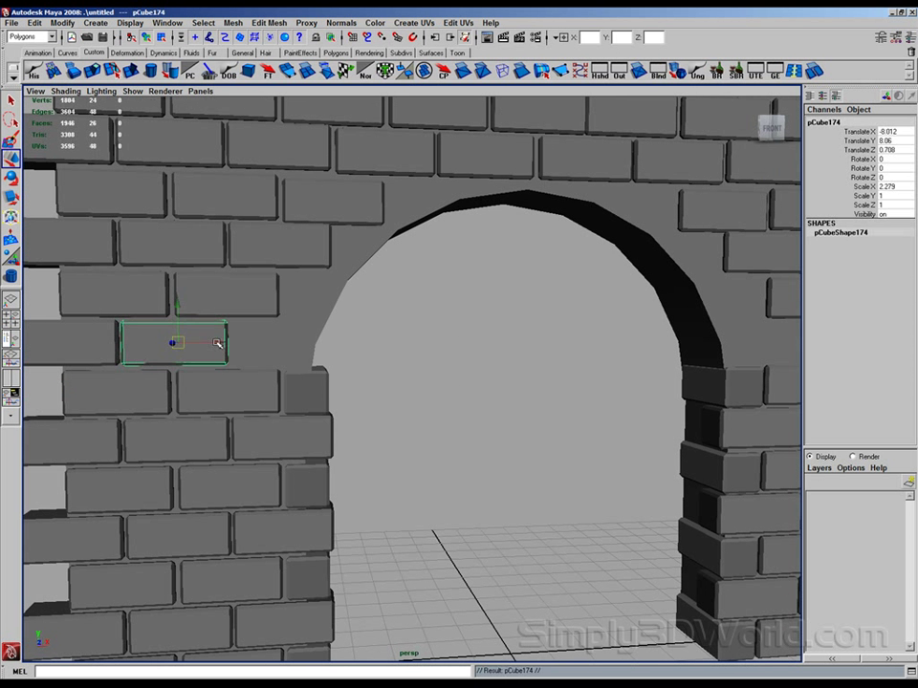
{"action": "left_click_drag", "start_coordinate": [218, 343], "coordinate": [322, 357]}
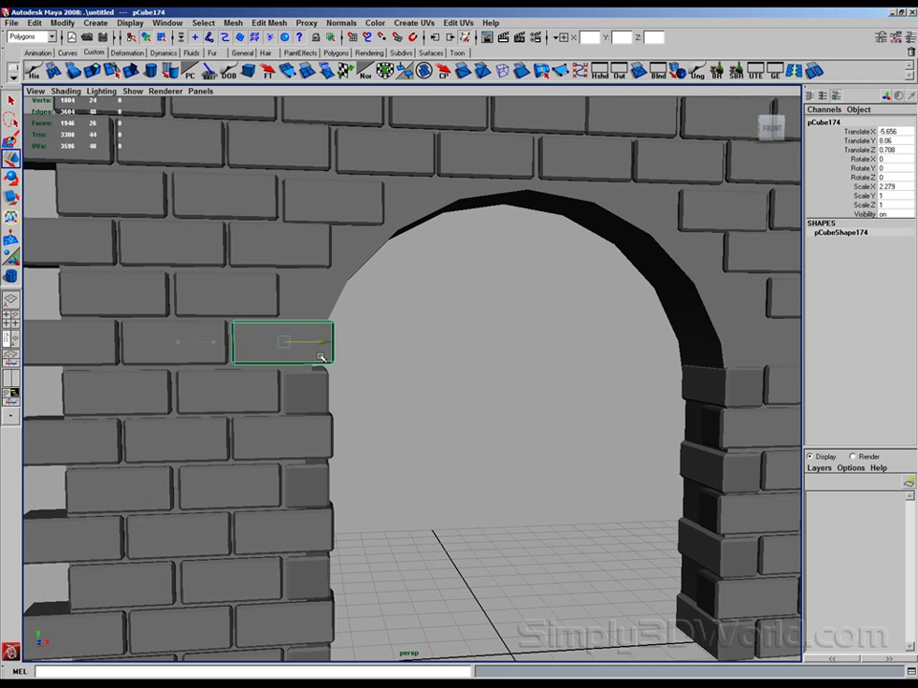
Duplicate the matching inner brick on the right side and move the copy to Translate X 6.015 at the arch edge
{"action": "middle_click_drag", "start_coordinate": [448, 341], "coordinate": [311, 359], "text": "alt"}
{"action": "left_click_drag", "start_coordinate": [312, 359], "coordinate": [279, 360], "text": "alt"}
{"action": "left_click", "coordinate": [570, 349]}
{"action": "key", "text": "ctrl+d"}
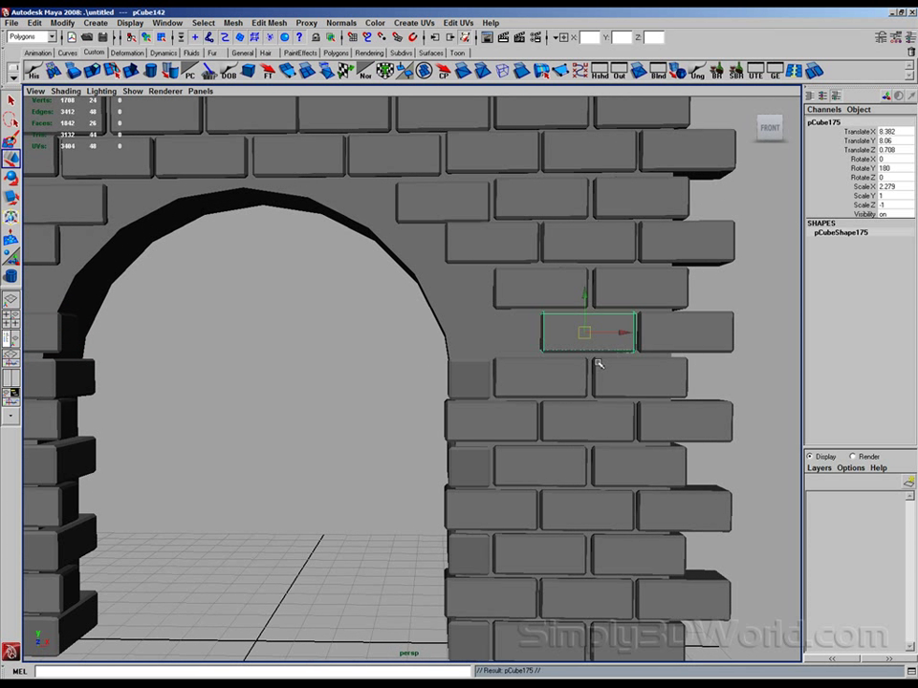
{"action": "left_click_drag", "start_coordinate": [623, 339], "coordinate": [529, 331]}
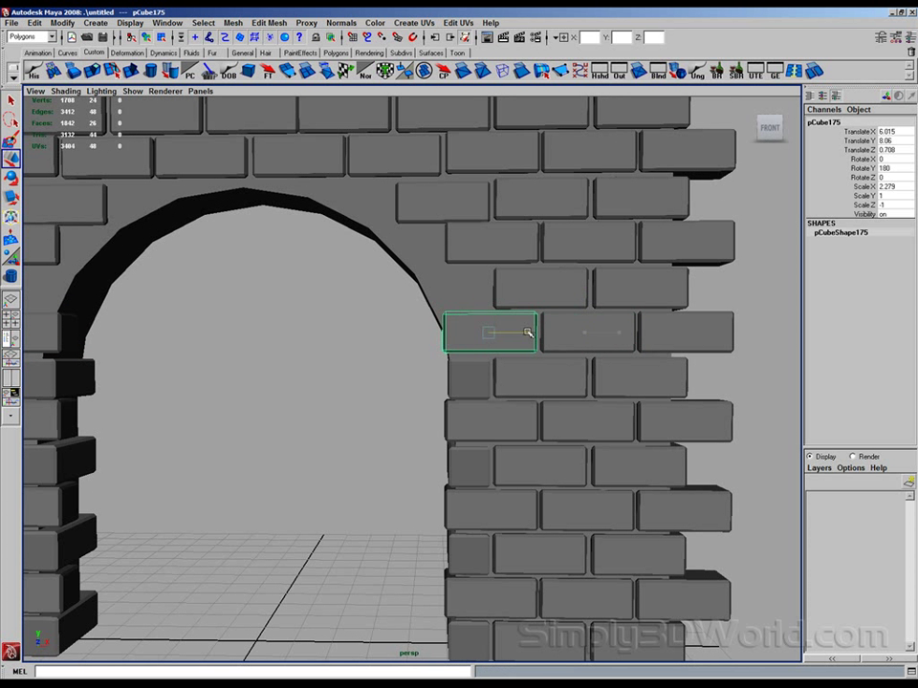
Duplicate the topmost corner brick on the right side of the opening and raise the copy to Translate Y 9.13
{"action": "left_click", "coordinate": [525, 288]}
{"action": "middle_click_drag", "start_coordinate": [414, 266], "coordinate": [459, 334], "text": "alt"}
{"action": "left_click_drag", "start_coordinate": [470, 359], "coordinate": [489, 422], "text": "alt"}
{"action": "left_click", "coordinate": [537, 439]}
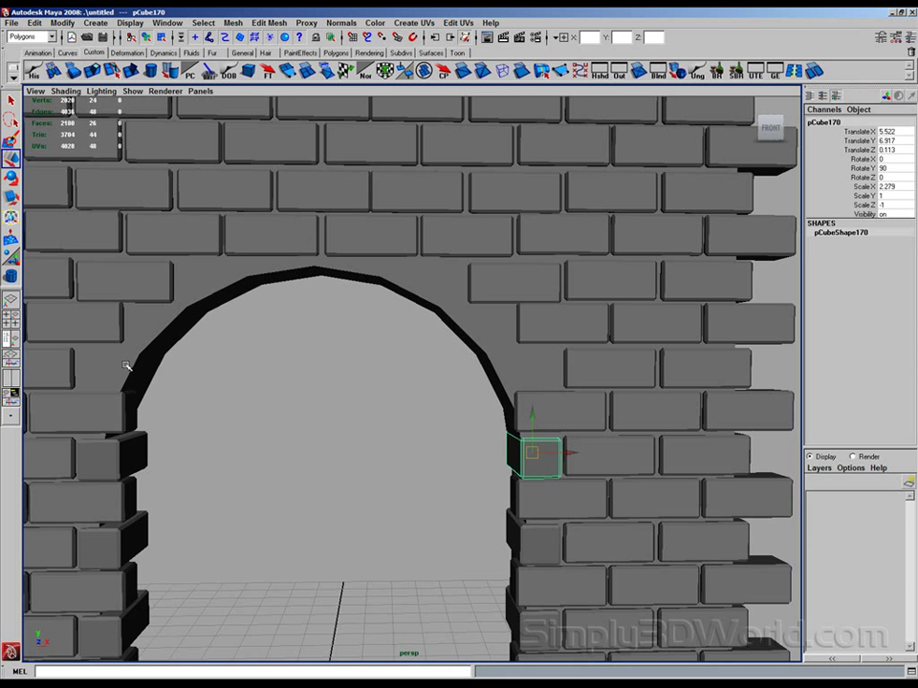
{"action": "middle_click_drag", "start_coordinate": [635, 443], "coordinate": [623, 386], "text": "alt"}
{"action": "middle_click_drag", "start_coordinate": [545, 411], "coordinate": [587, 433], "text": "alt"}
{"action": "key", "text": "ctrl+d"}
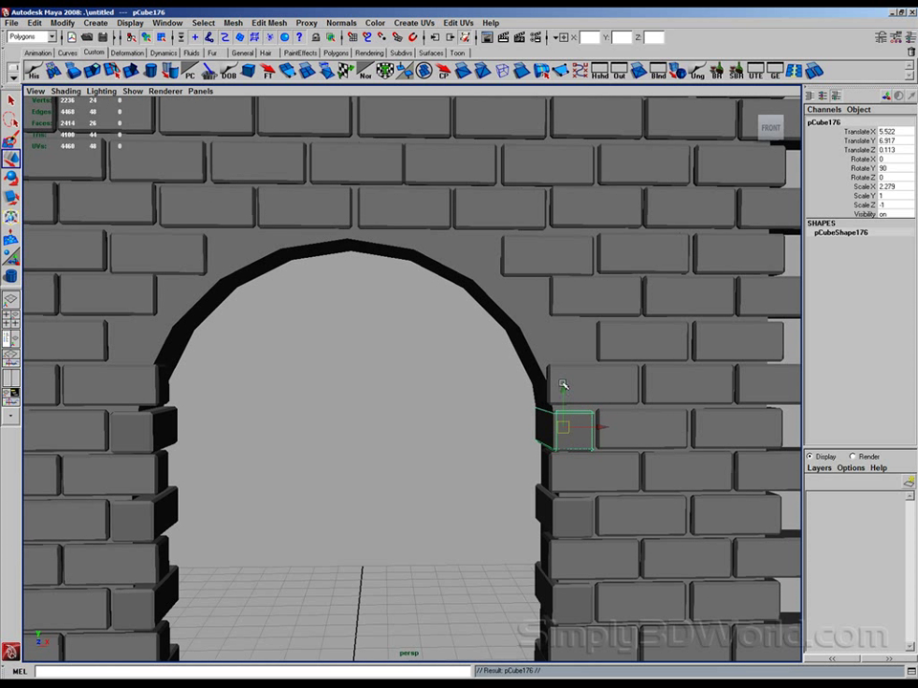
{"action": "left_click_drag", "start_coordinate": [563, 384], "coordinate": [550, 303]}
{"action": "right_click_drag", "start_coordinate": [550, 303], "coordinate": [583, 421], "text": "alt"}
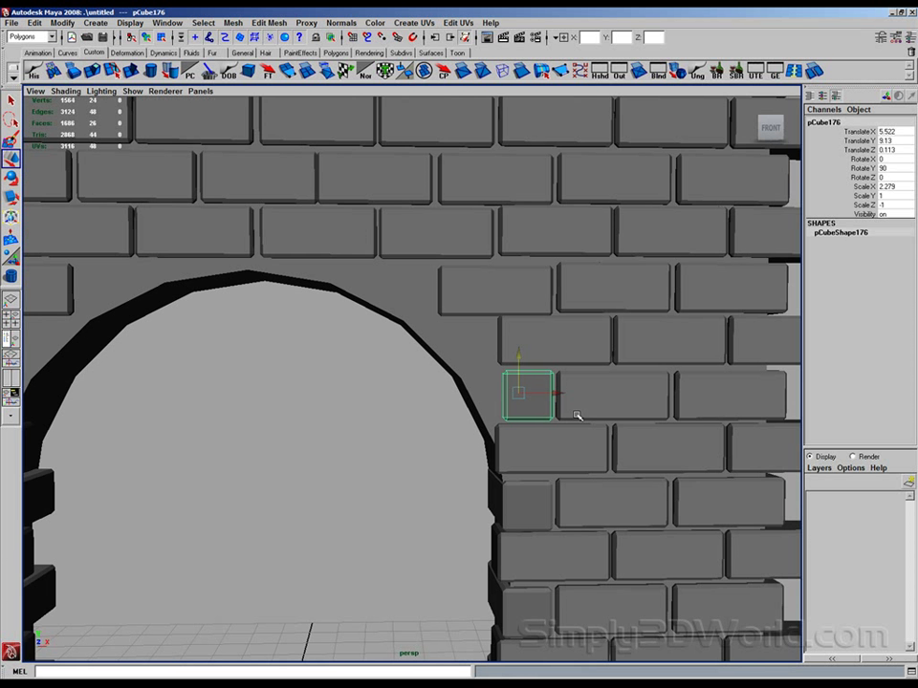
Move the raised brick onto the right edge of the arch and tilt it to Rotate X -29.447 to follow the curve
{"action": "left_click_drag", "start_coordinate": [576, 390], "coordinate": [536, 389]}
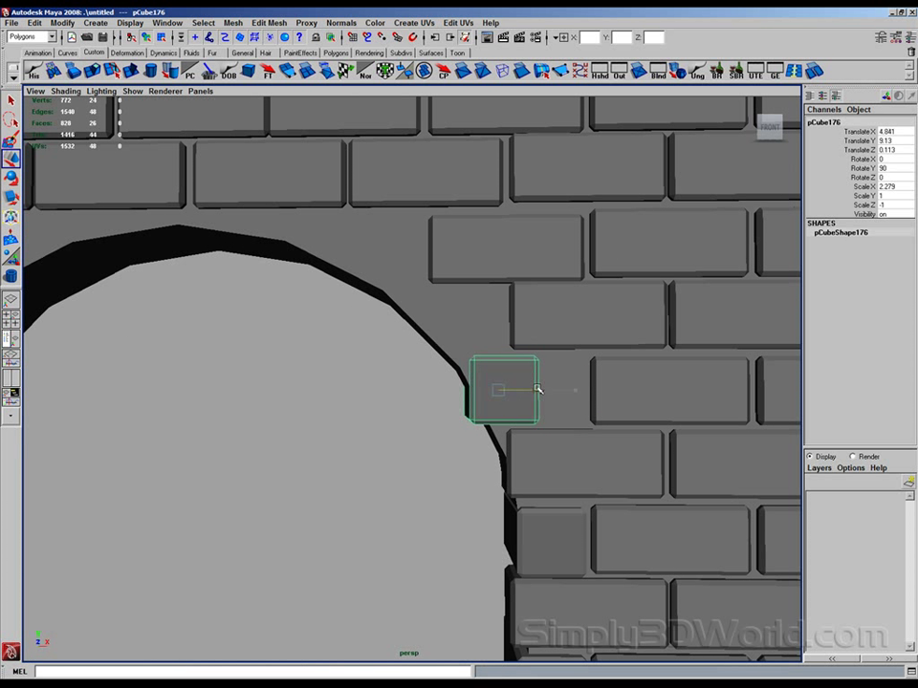
{"action": "key", "text": "e"}
{"action": "left_click_drag", "start_coordinate": [470, 434], "coordinate": [491, 441]}
{"action": "key", "text": "w"}
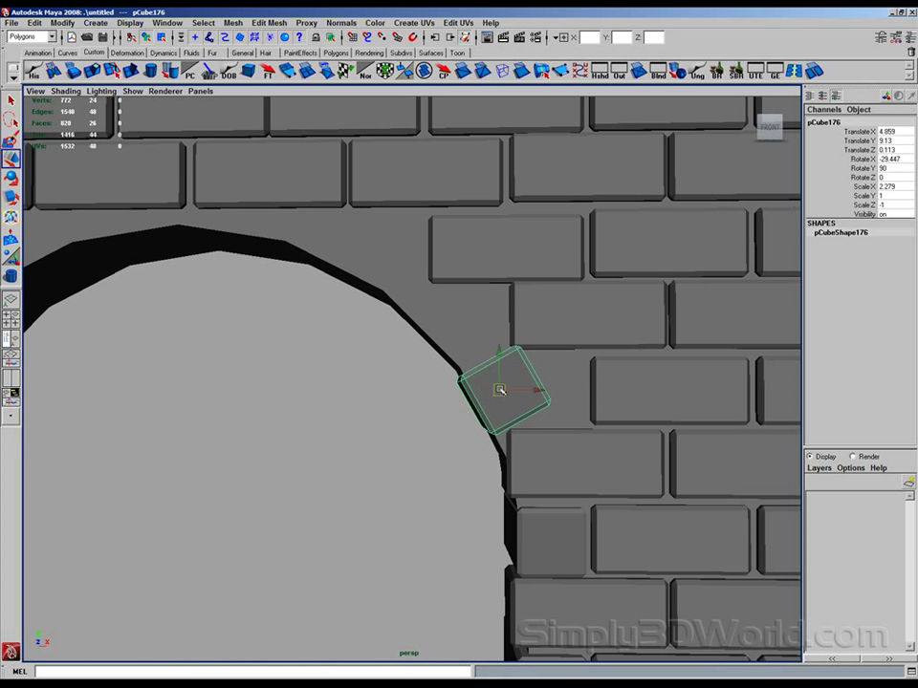
{"action": "key", "text": "w"}
{"action": "left_click", "coordinate": [499, 391]}
{"action": "left_click_drag", "start_coordinate": [500, 390], "coordinate": [529, 373]}
{"action": "left_click_drag", "start_coordinate": [476, 360], "coordinate": [480, 365]}
{"action": "middle_click_drag", "start_coordinate": [480, 364], "coordinate": [526, 386], "text": "alt"}
Duplicate the tilted brick up the arch to Translate X 4.268, Y 10.009 and set its tilt to Rotate X -34.514
{"action": "key", "text": "ctrl+d"}
{"action": "left_click_drag", "start_coordinate": [534, 398], "coordinate": [488, 339]}
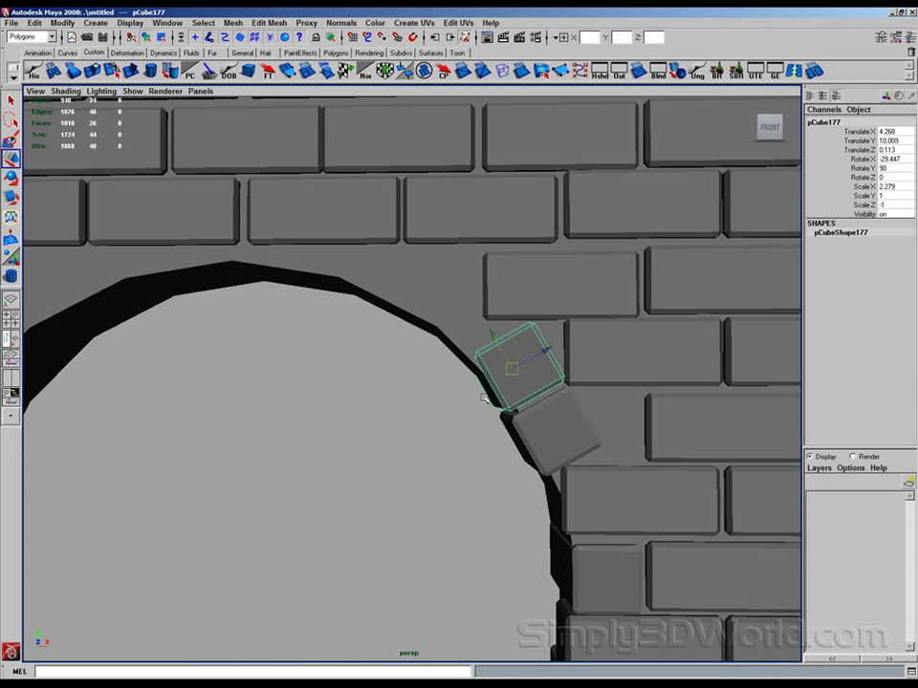
{"action": "key", "text": "e"}
{"action": "left_click_drag", "start_coordinate": [485, 413], "coordinate": [484, 412]}
{"action": "key", "text": "w"}
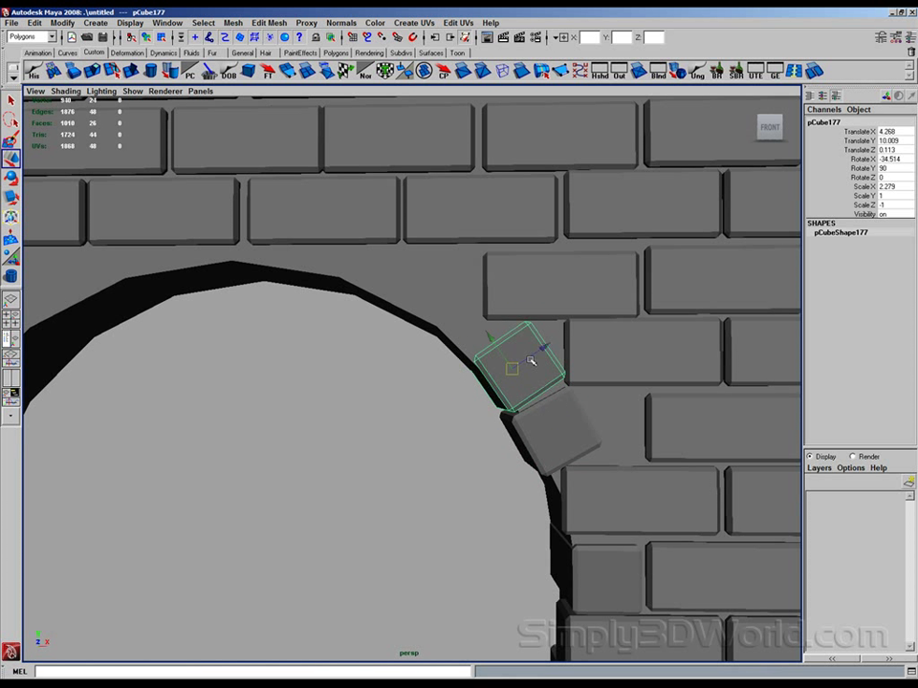
Duplicate the second arch brick, place the copy above it along the curve and tilt it further to match the arch
{"action": "key", "text": "ctrl+d"}
{"action": "left_click_drag", "start_coordinate": [538, 354], "coordinate": [496, 304]}
{"action": "key", "text": "e"}
{"action": "left_click_drag", "start_coordinate": [481, 371], "coordinate": [498, 364]}
{"action": "key", "text": "w"}
{"action": "left_click_drag", "start_coordinate": [467, 322], "coordinate": [455, 320]}
{"action": "left_click_drag", "start_coordinate": [405, 339], "coordinate": [430, 348], "text": "alt"}
Duplicate the third arch brick with its transform and position the copy at Translate X 2.269, Y 11.262
{"action": "key", "text": "shift+d"}
{"action": "left_click_drag", "start_coordinate": [514, 314], "coordinate": [478, 380], "text": "alt"}
{"action": "scroll", "coordinate": [484, 353], "scroll_direction": "up", "scroll_amount": 2}
{"action": "left_click_drag", "start_coordinate": [405, 317], "coordinate": [353, 306]}
{"action": "middle_click_drag", "start_coordinate": [353, 306], "coordinate": [429, 285], "text": "alt"}
Duplicate the fourth arch brick with its transform, placing the fifth at Translate X 1.118, Y 11.592 with Rotate X -74.732
{"action": "key", "text": "shift+d"}
{"action": "left_click_drag", "start_coordinate": [469, 297], "coordinate": [468, 308], "text": "alt"}
{"action": "left_click_drag", "start_coordinate": [454, 258], "coordinate": [455, 244]}
{"action": "key", "text": "e"}
{"action": "left_click_drag", "start_coordinate": [439, 330], "coordinate": [427, 326]}
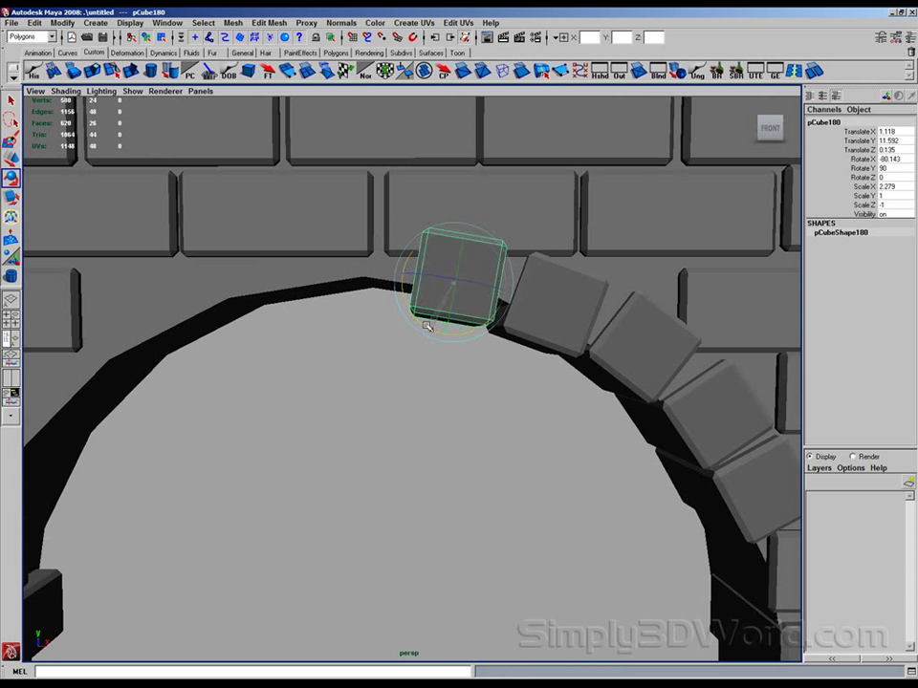
Adjust the fourth arch brick's tilt and position, and shift the fifth brick along its own axis to follow the curve
{"action": "left_click", "coordinate": [532, 321]}
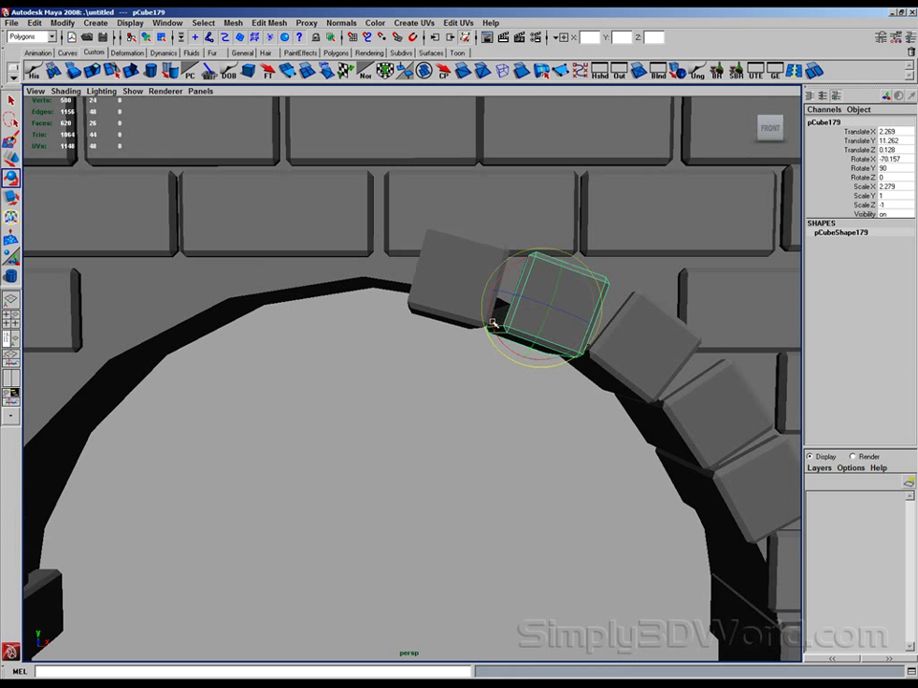
{"action": "left_click_drag", "start_coordinate": [493, 323], "coordinate": [491, 321]}
{"action": "key", "text": "w"}
{"action": "left_click_drag", "start_coordinate": [554, 276], "coordinate": [557, 270]}
{"action": "mouse_move", "coordinate": [557, 285]}
{"action": "left_mouse_down", "text": "alt"}
{"action": "mouse_move", "coordinate": [534, 274]}
{"action": "mouse_move", "coordinate": [552, 276]}
{"action": "left_mouse_up", "text": "alt"}
{"action": "left_click", "coordinate": [462, 282]}
{"action": "left_click_drag", "start_coordinate": [461, 283], "coordinate": [461, 291], "text": "alt"}
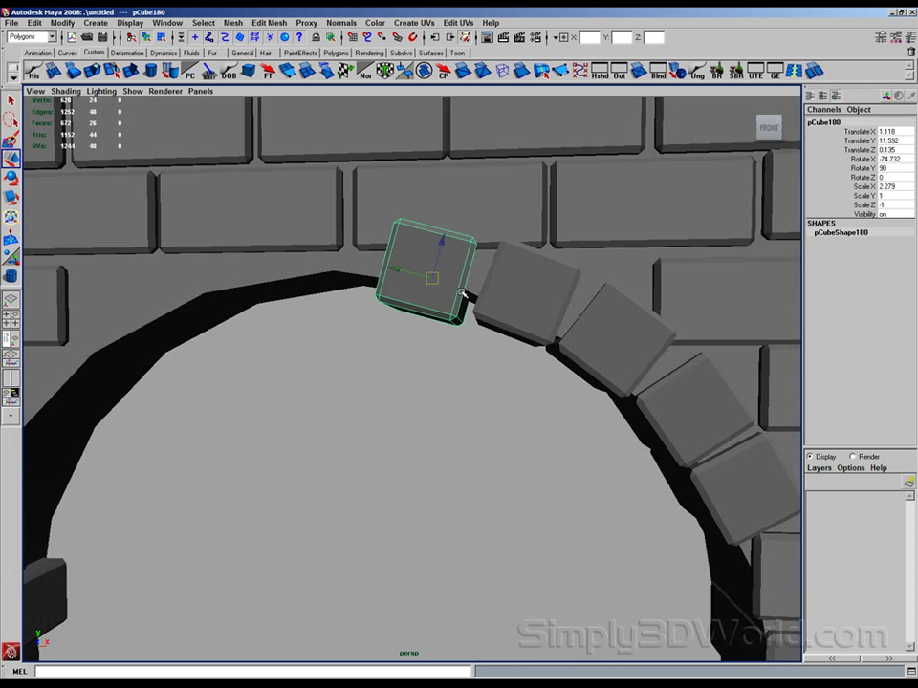
{"action": "mouse_move", "coordinate": [443, 243]}
{"action": "left_mouse_down"}
{"action": "mouse_move", "coordinate": [447, 230]}
{"action": "mouse_move", "coordinate": [461, 275]}
{"action": "mouse_move", "coordinate": [463, 262]}
{"action": "mouse_move", "coordinate": [441, 262]}
{"action": "left_mouse_up"}
Duplicate the fifth brick to the crown of the arch at Rotate X -88.651 and even out the fifth brick's spacing
{"action": "key", "text": "ctrl+d"}
{"action": "key", "text": "e"}
{"action": "left_click_drag", "start_coordinate": [468, 309], "coordinate": [503, 247]}
{"action": "key", "text": "w"}
{"action": "left_click", "coordinate": [503, 247]}
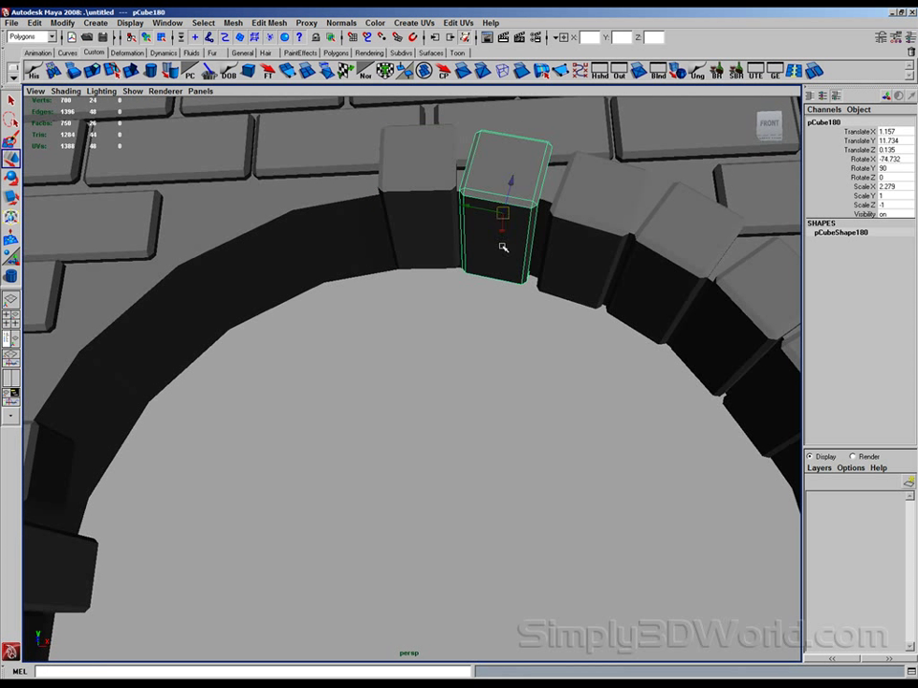
{"action": "left_click_drag", "start_coordinate": [471, 207], "coordinate": [477, 208]}
{"action": "left_click_drag", "start_coordinate": [477, 208], "coordinate": [399, 246], "text": "alt"}
Duplicate the crown brick to its left at Translate X -1.094, Y 11.786 and tilt the copy to Rotate X -100.598
{"action": "left_click", "coordinate": [450, 247]}
{"action": "key", "text": "ctrl+d"}
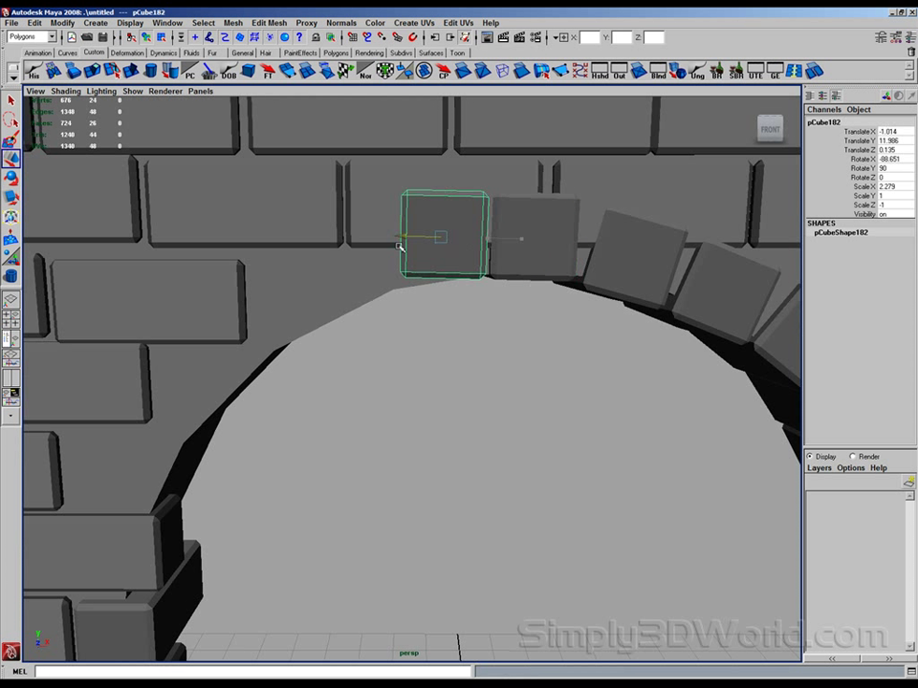
{"action": "key", "text": "e"}
{"action": "left_click_drag", "start_coordinate": [439, 202], "coordinate": [406, 207]}
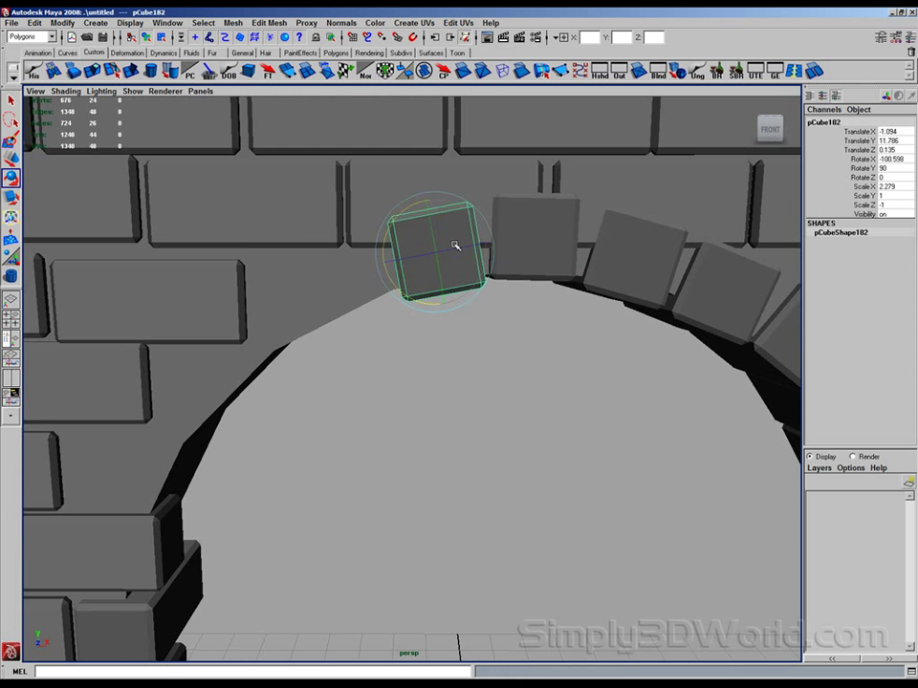
Add two more bricks down the arch's left side by duplicating with transform, moving the second to Translate X -3.161, Y 10.826
{"action": "key", "text": "shift+d"}
{"action": "left_click_drag", "start_coordinate": [426, 301], "coordinate": [567, 300], "text": "alt"}
{"action": "key", "text": "shift+d"}
{"action": "key", "text": "w"}
{"action": "left_click_drag", "start_coordinate": [397, 211], "coordinate": [394, 207]}
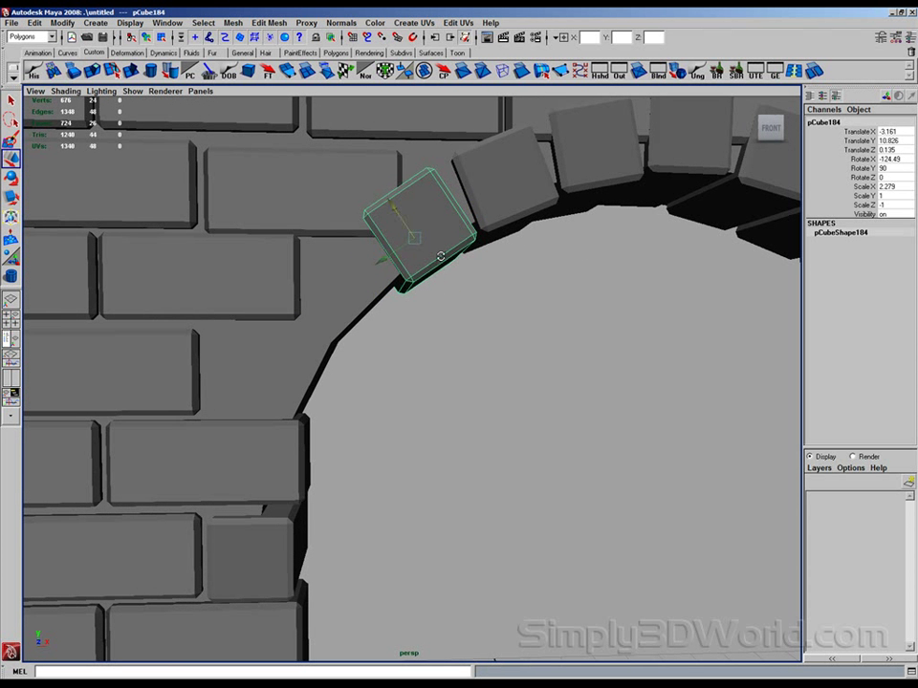
Duplicate with transform two more bricks to complete the arch's left side and tilt the lowest one to Rotate X -151.912
{"action": "key", "text": "shift+d"}
{"action": "middle_click_drag", "start_coordinate": [441, 256], "coordinate": [504, 236], "text": "alt"}
{"action": "left_click_drag", "start_coordinate": [467, 297], "coordinate": [473, 307], "text": "alt"}
{"action": "key", "text": "shift+d"}
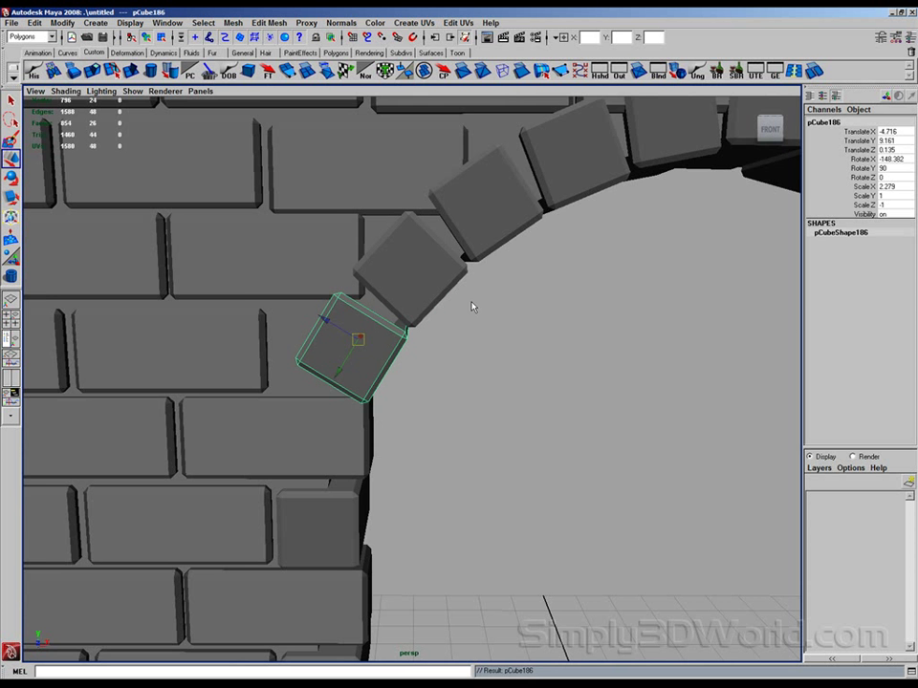
{"action": "middle_click_drag", "start_coordinate": [476, 311], "coordinate": [479, 276], "text": "alt"}
{"action": "left_click_drag", "start_coordinate": [479, 277], "coordinate": [486, 277], "text": "alt"}
{"action": "key", "text": "e"}
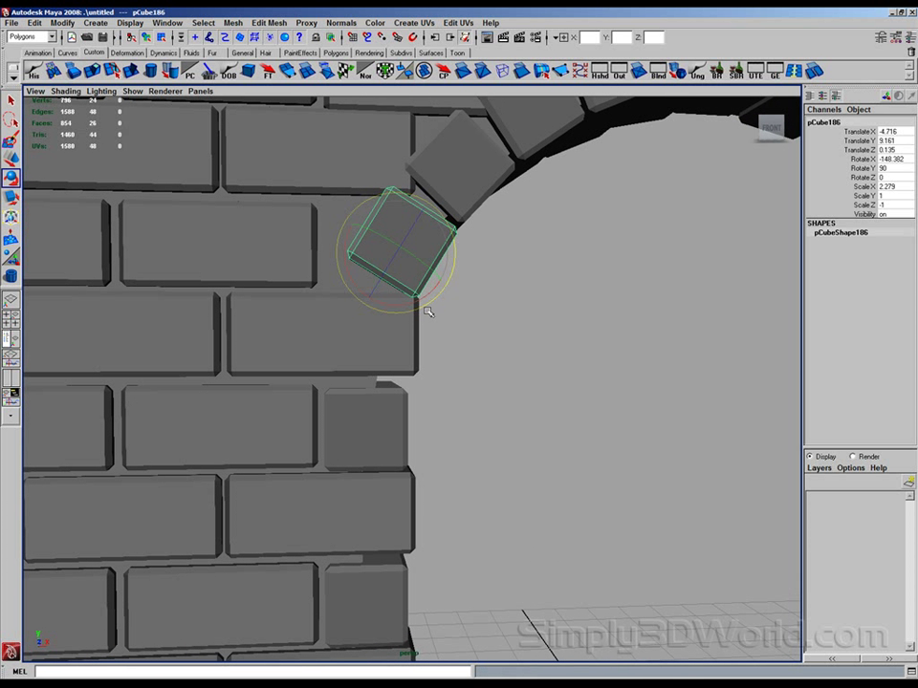
{"action": "left_click_drag", "start_coordinate": [427, 312], "coordinate": [424, 297]}
{"action": "key", "text": "w"}
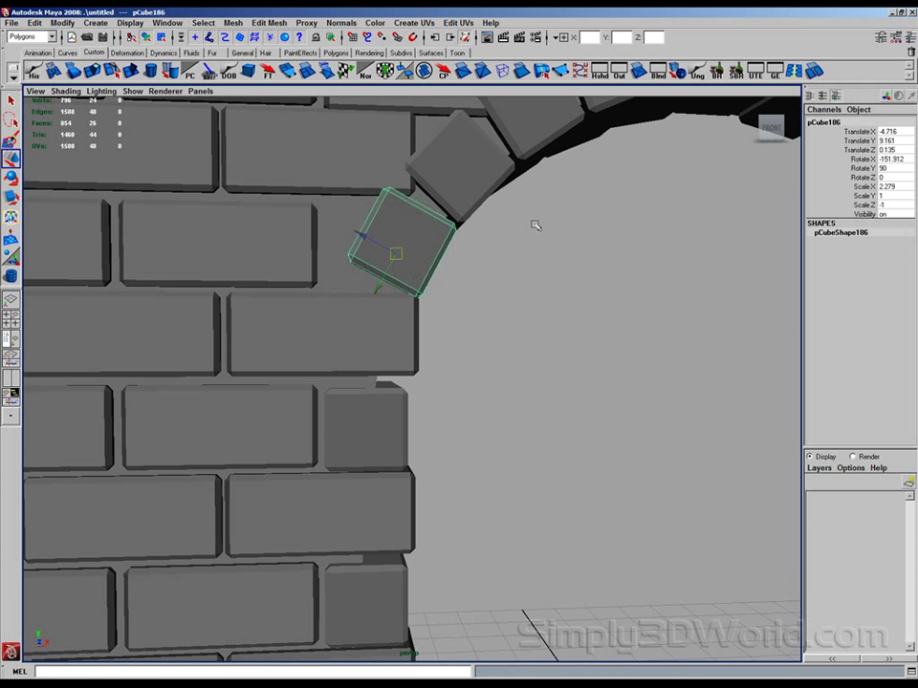
Delete the two wall bricks that overlap the crown of the arch
{"action": "right_click_drag", "start_coordinate": [535, 224], "coordinate": [431, 225], "text": "alt"}
{"action": "left_click_drag", "start_coordinate": [430, 225], "coordinate": [433, 231], "text": "alt"}
{"action": "left_click", "coordinate": [366, 260]}
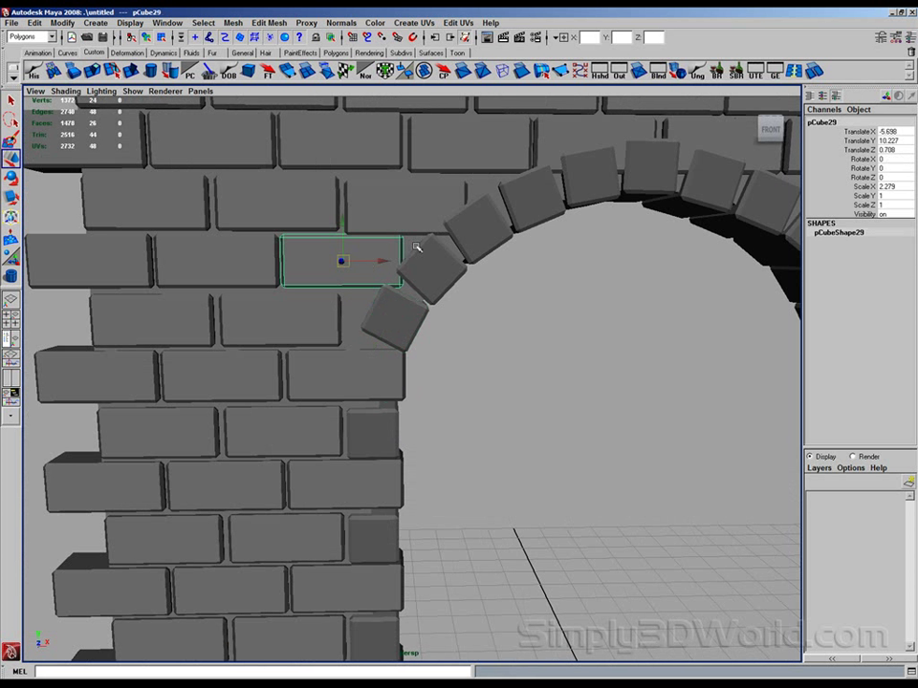
{"action": "left_click", "coordinate": [449, 204]}
{"action": "middle_click_drag", "start_coordinate": [488, 214], "coordinate": [509, 252], "text": "alt"}
{"action": "middle_click_drag", "start_coordinate": [633, 191], "coordinate": [509, 281], "text": "alt"}
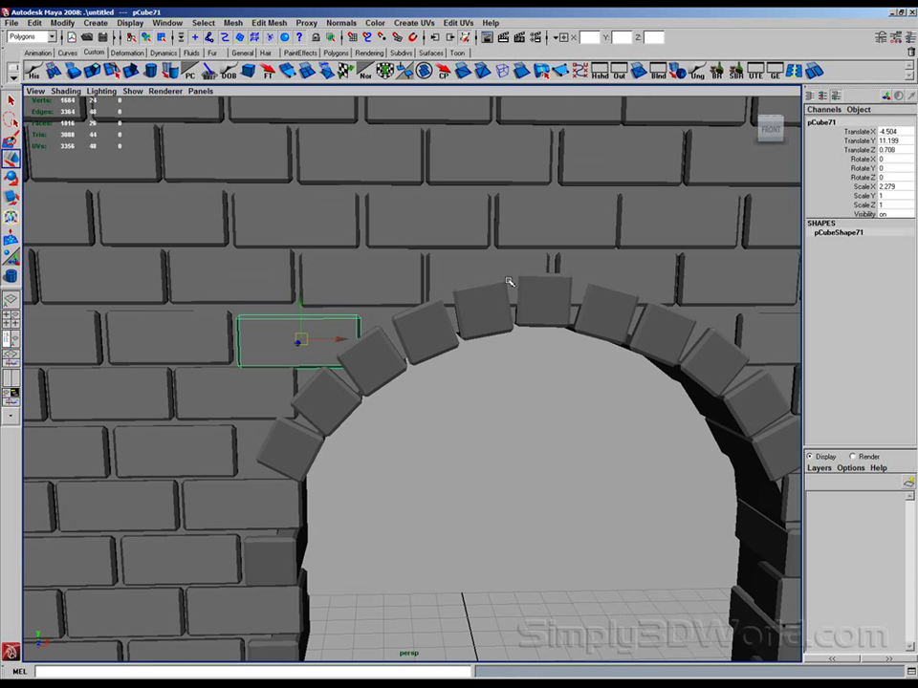
{"action": "left_click", "coordinate": [497, 272]}
{"action": "middle_click_drag", "start_coordinate": [562, 271], "coordinate": [461, 264], "text": "alt"}
{"action": "left_click", "coordinate": [508, 269], "text": "shift"}
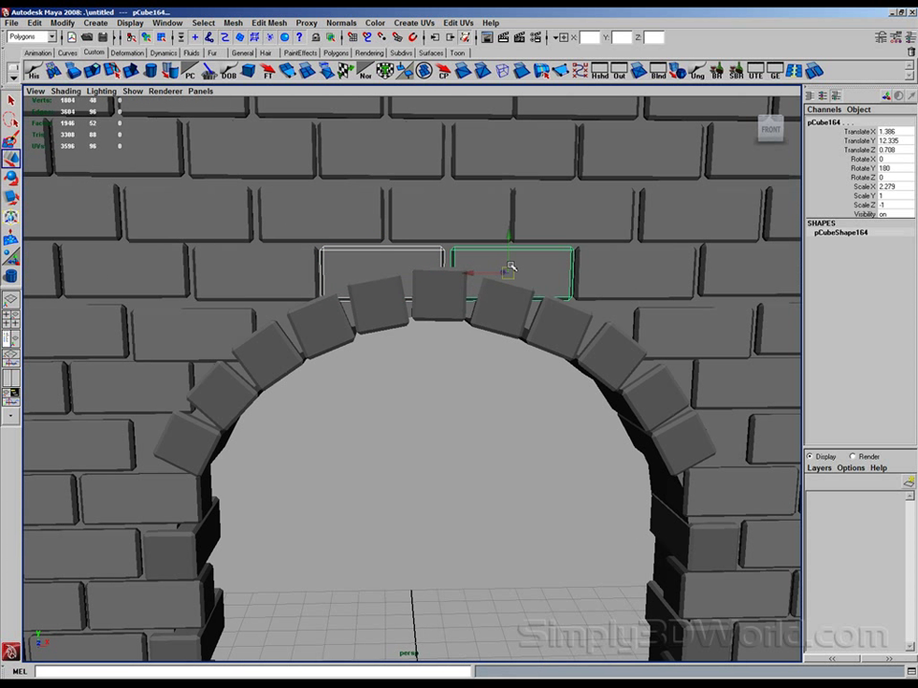
{"action": "key", "text": "Delete"}
Select the wall brick that overlaps the third arch brick from the bottom on the arch's left side
{"action": "middle_click_drag", "start_coordinate": [386, 281], "coordinate": [500, 260], "text": "alt"}
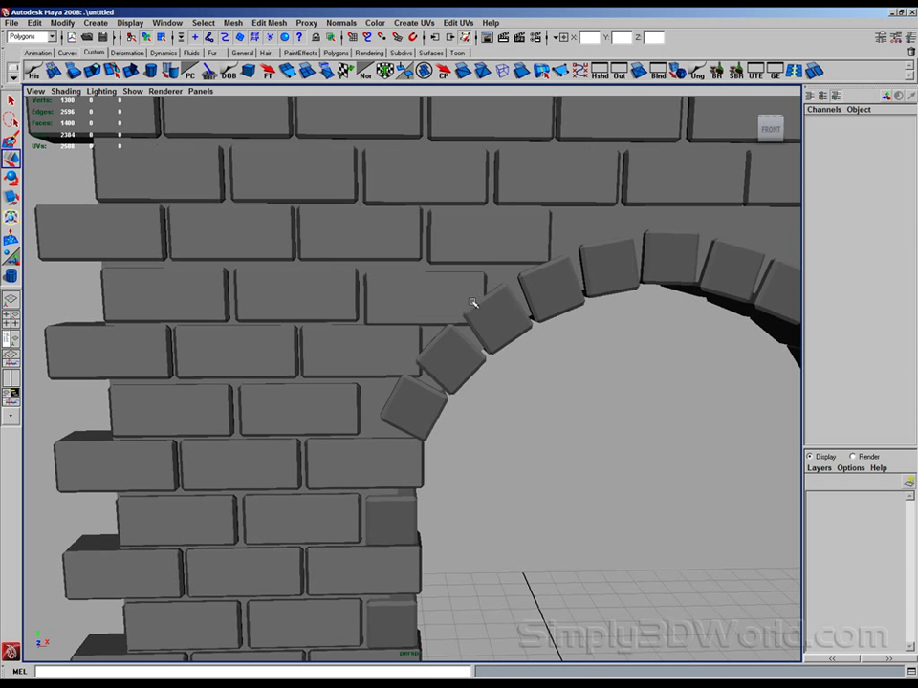
{"action": "left_click", "coordinate": [431, 291]}
{"action": "right_click_drag", "start_coordinate": [402, 283], "coordinate": [620, 347], "text": "alt"}
{"action": "middle_click_drag", "start_coordinate": [626, 306], "coordinate": [533, 330], "text": "alt"}
{"action": "right_click_drag", "start_coordinate": [533, 330], "coordinate": [506, 328], "text": "alt"}
{"action": "key", "text": "space"}
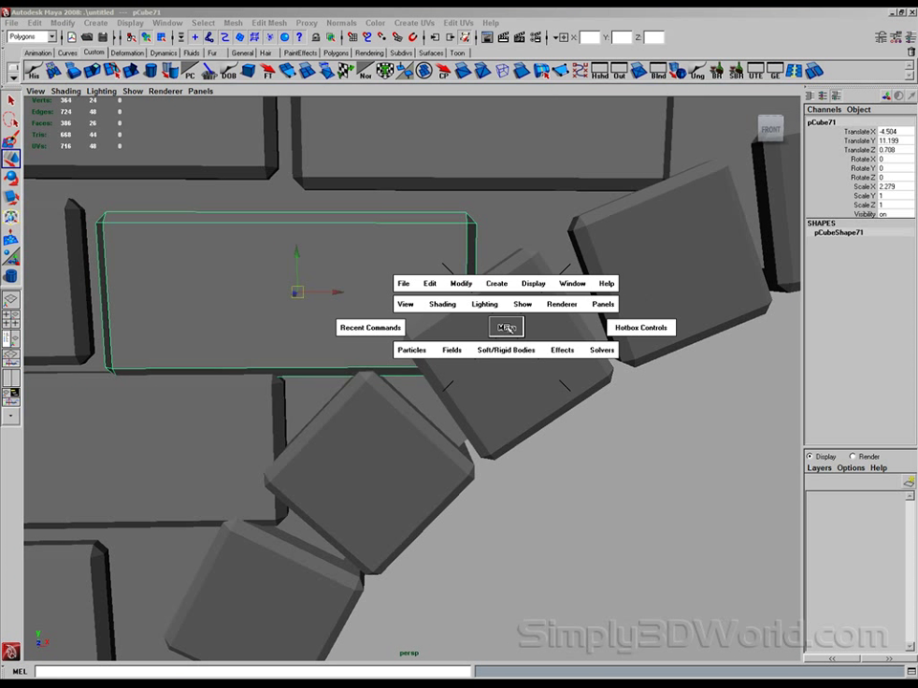
{"action": "left_click", "coordinate": [507, 328]}
{"action": "middle_click_drag", "start_coordinate": [582, 374], "coordinate": [581, 308], "text": "alt"}
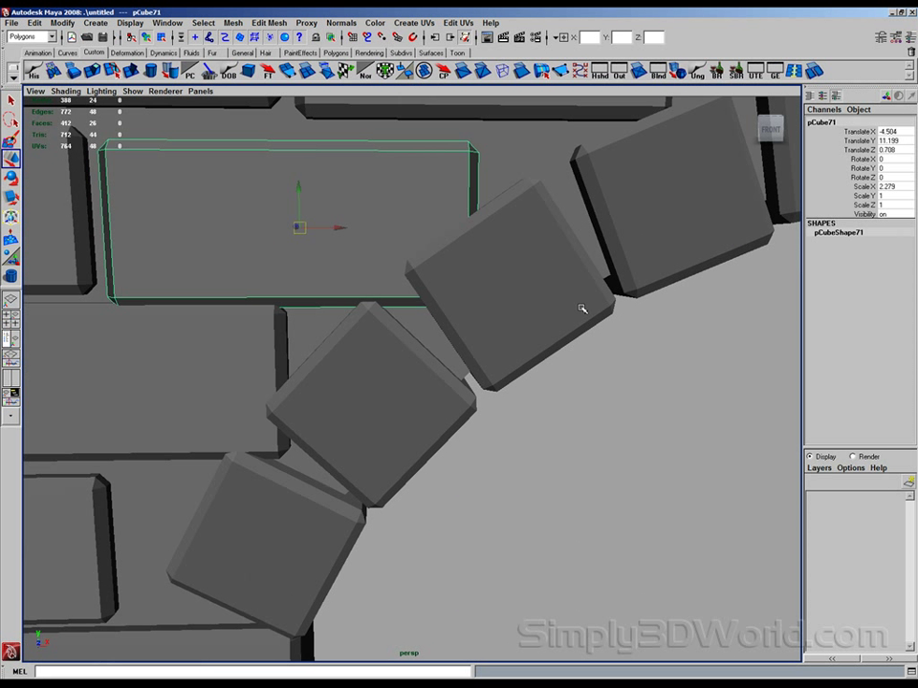
Try to split the selected wall brick's front face diagonally across its lower inner corner with the Split Polygon Tool
{"action": "left_click", "coordinate": [270, 23]}
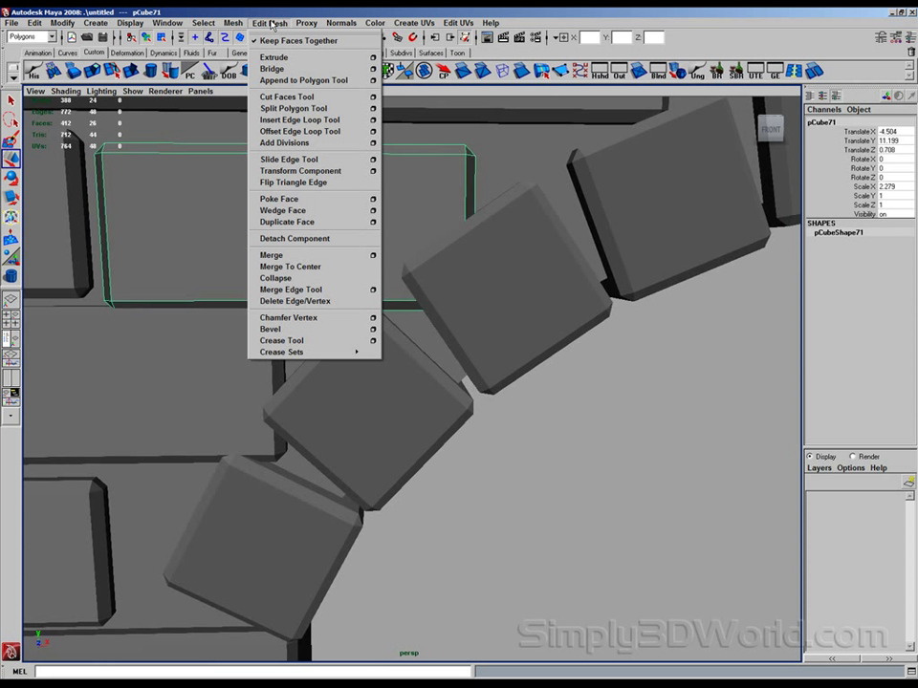
{"action": "left_click", "coordinate": [306, 109]}
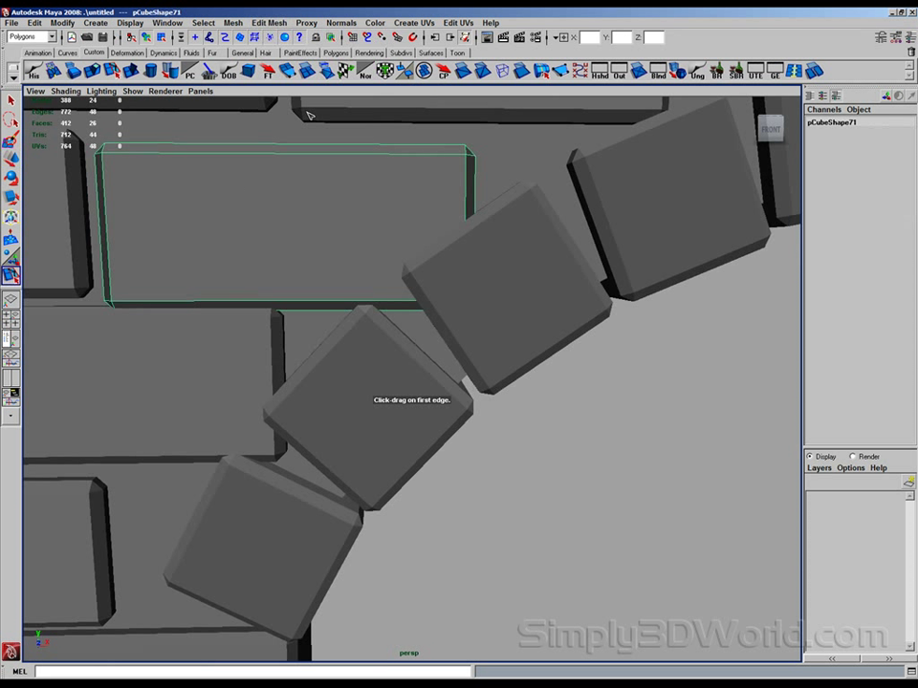
{"action": "left_click", "coordinate": [349, 304]}
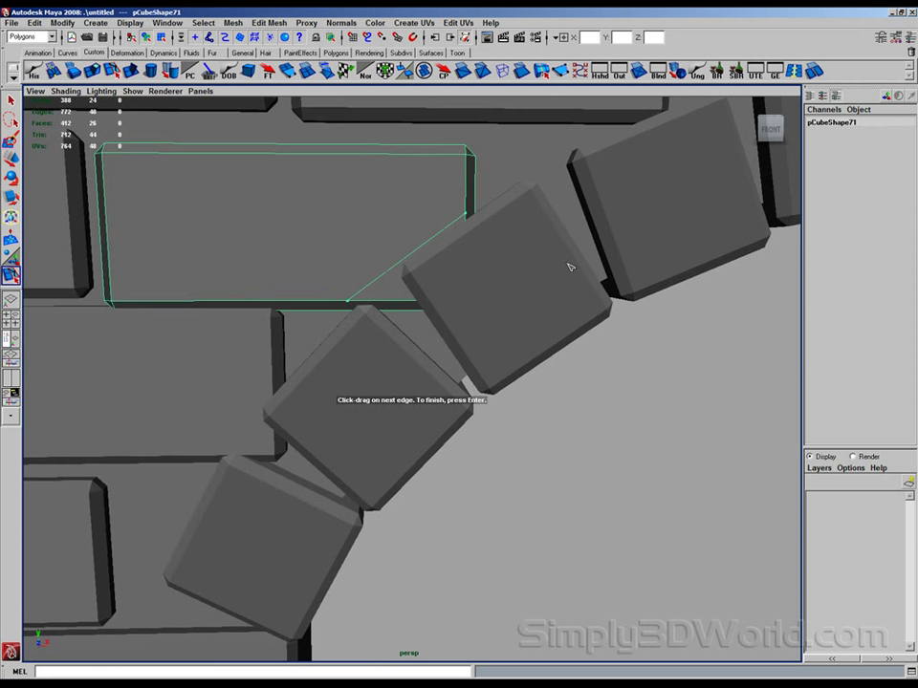
{"action": "key", "text": "Return"}
Cut the selected wall brick diagonally across its lower inner corner, parallel to the arch bricks, with the Cut Faces Tool
{"action": "left_click", "coordinate": [270, 23]}
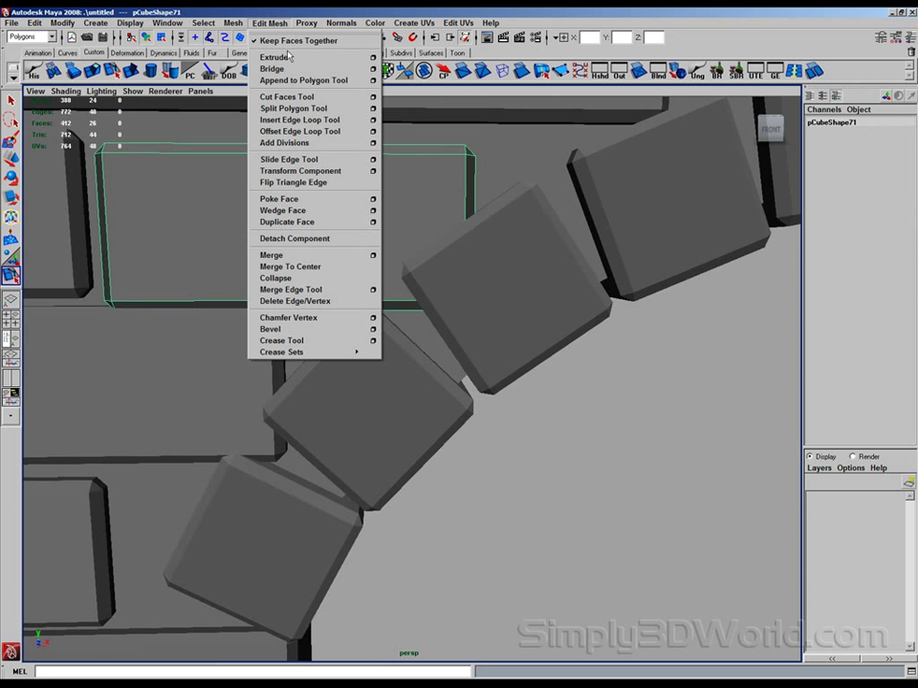
{"action": "left_click", "coordinate": [301, 100]}
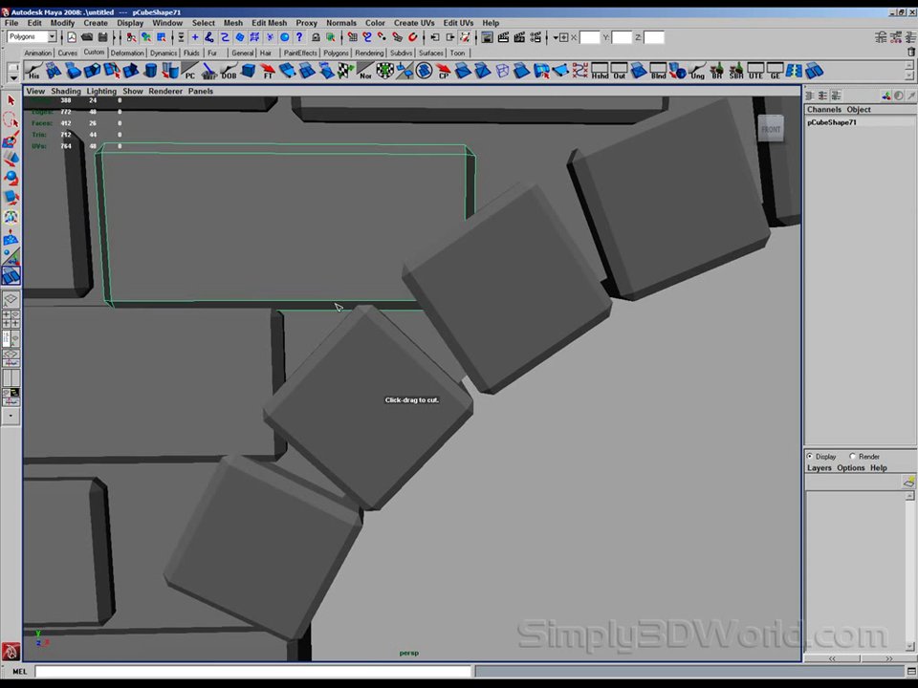
{"action": "left_click_drag", "start_coordinate": [339, 303], "coordinate": [487, 175]}
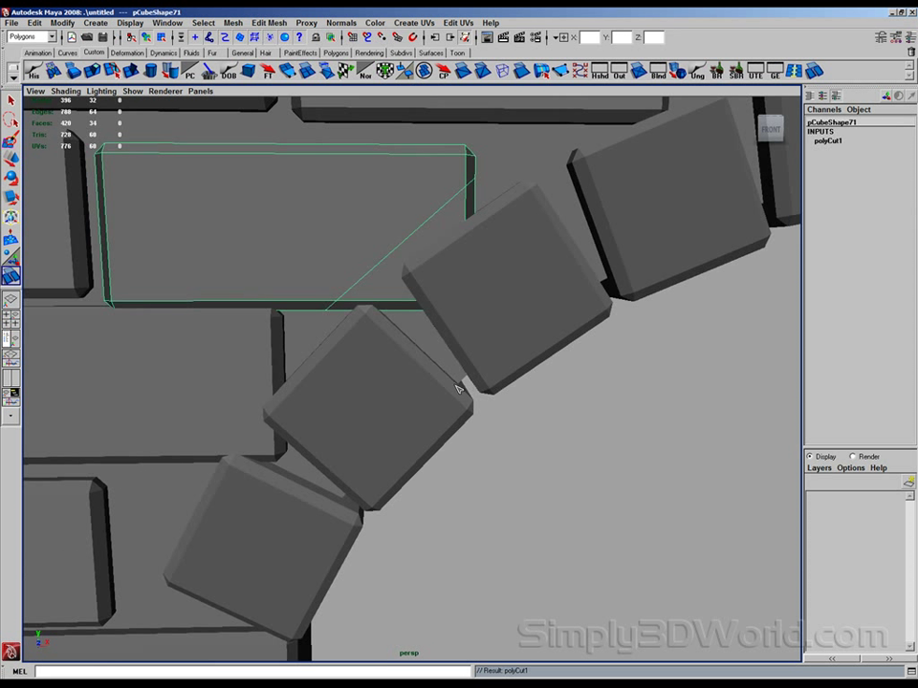
{"action": "key", "text": "ctrl+z"}
{"action": "left_click_drag", "start_coordinate": [358, 291], "coordinate": [486, 196]}
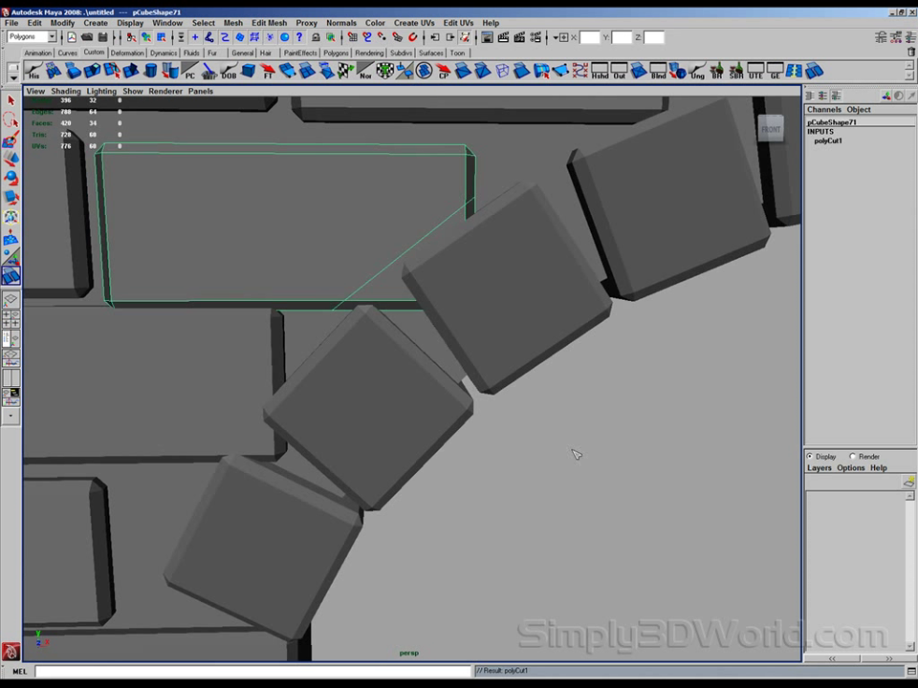
Delete the faces of the wall brick's cut-off corner that overlap the arch brick
{"action": "key", "text": "w"}
{"action": "mouse_move", "coordinate": [396, 242]}
{"action": "right_mouse_down"}
{"action": "mouse_move", "coordinate": [396, 230]}
{"action": "mouse_move", "coordinate": [395, 262]}
{"action": "right_mouse_up"}
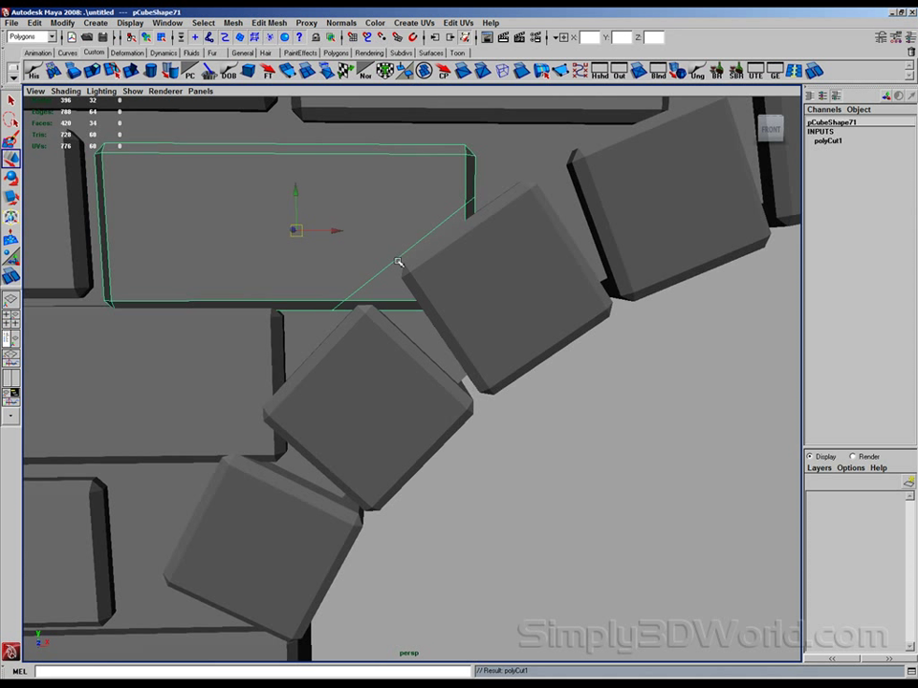
{"action": "left_click_drag", "start_coordinate": [629, 427], "coordinate": [424, 261]}
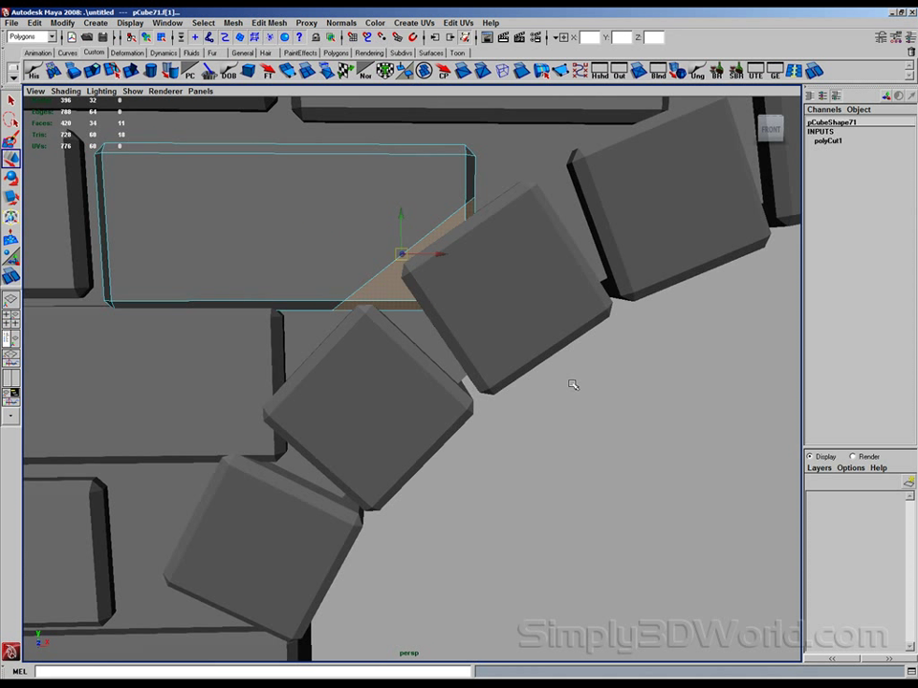
{"action": "key", "text": "Delete"}
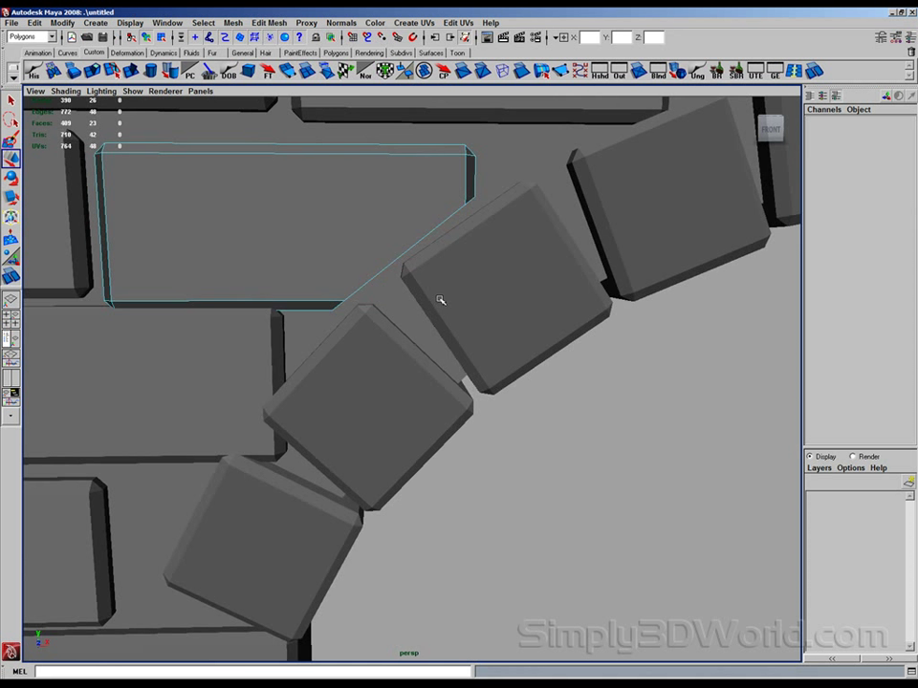
Cut the innermost wall brick of the next row down diagonally along the arch with the Cut Faces Tool
{"action": "middle_click_drag", "start_coordinate": [404, 347], "coordinate": [565, 225], "text": "alt"}
{"action": "left_click", "coordinate": [461, 262]}
{"action": "middle_click_drag", "start_coordinate": [469, 233], "coordinate": [456, 272], "text": "alt"}
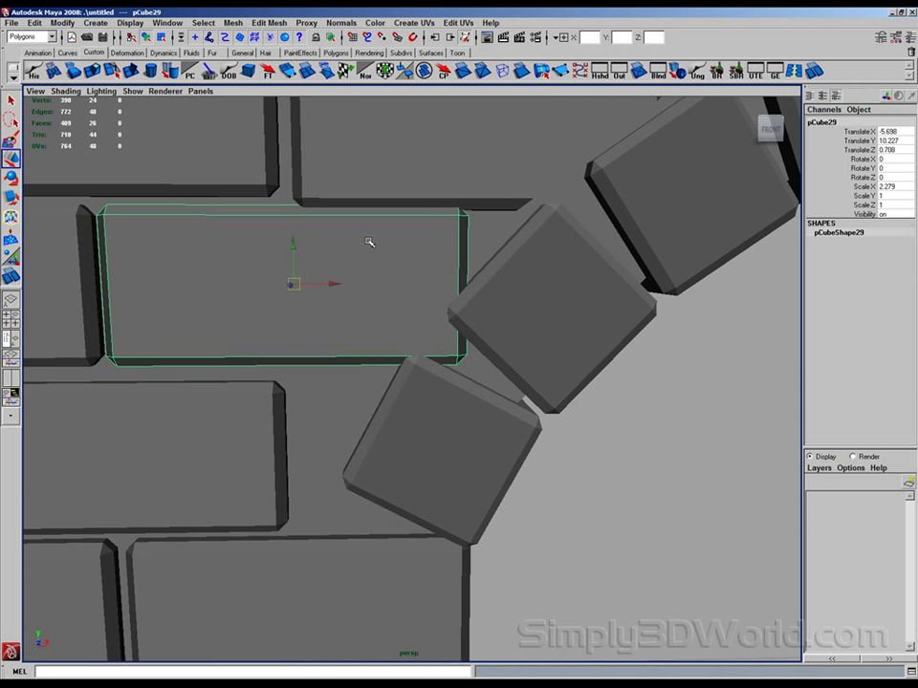
{"action": "left_click", "coordinate": [376, 170]}
{"action": "middle_click_drag", "start_coordinate": [461, 205], "coordinate": [413, 346], "text": "alt"}
{"action": "left_click_drag", "start_coordinate": [431, 267], "coordinate": [436, 256]}
{"action": "left_click", "coordinate": [384, 379]}
{"action": "middle_click_drag", "start_coordinate": [383, 378], "coordinate": [474, 278], "text": "alt"}
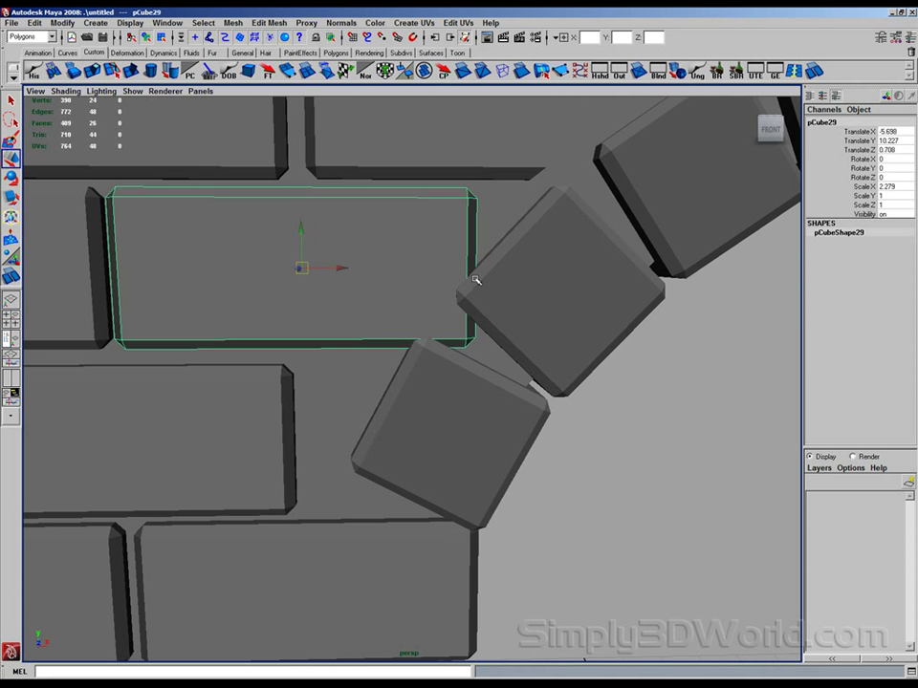
{"action": "key", "text": "y"}
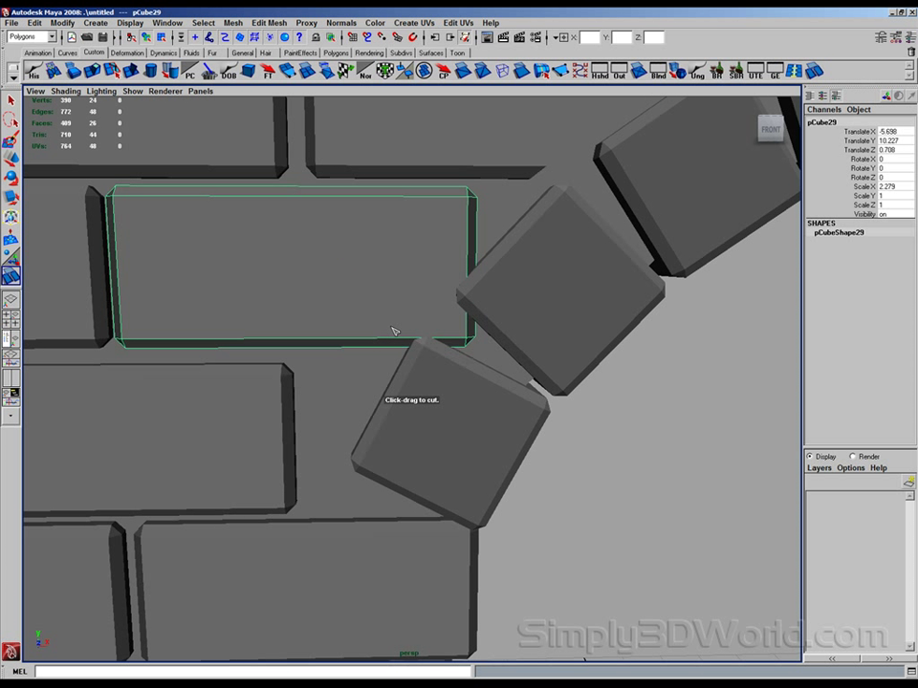
{"action": "left_click_drag", "start_coordinate": [382, 347], "coordinate": [466, 256]}
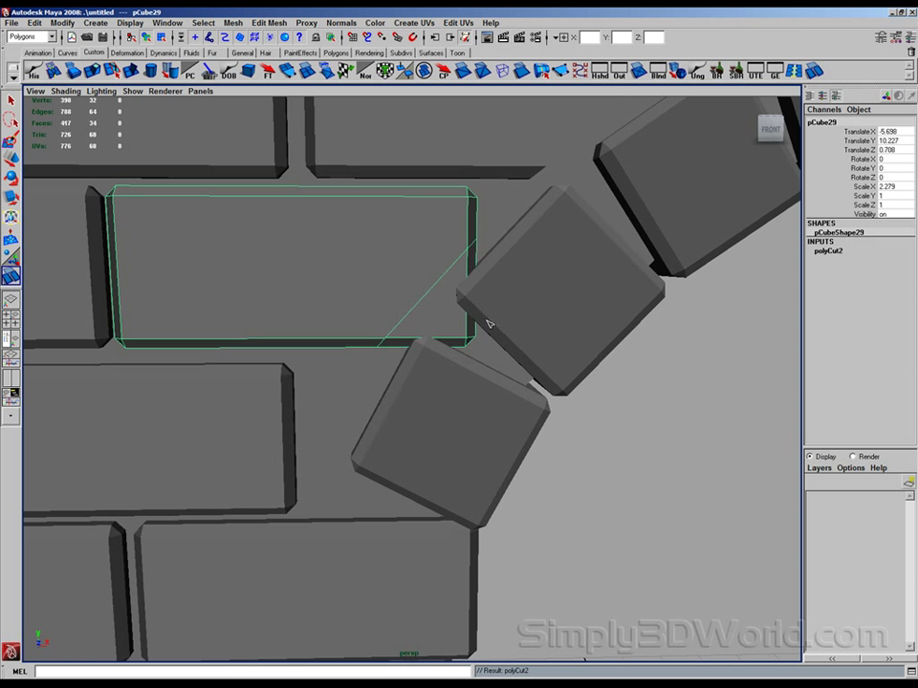
Delete the cut-off lower inner corner faces of this second wall brick
{"action": "key", "text": "w"}
{"action": "right_click_drag", "start_coordinate": [444, 305], "coordinate": [448, 335]}
{"action": "left_click_drag", "start_coordinate": [507, 394], "coordinate": [450, 325]}
{"action": "key", "text": "Delete"}
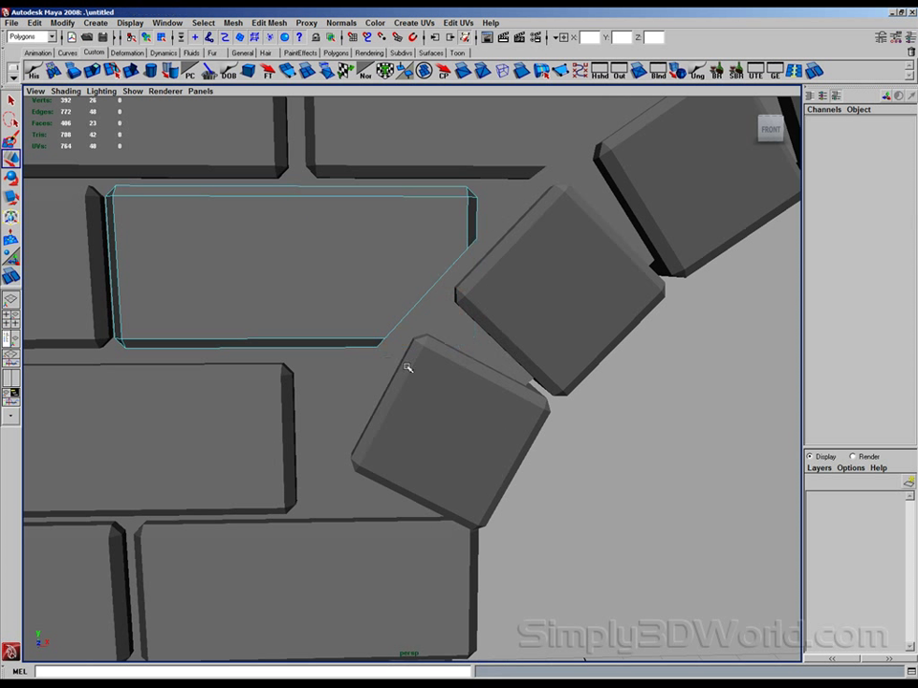
Cut the wall brick under the left foot of the arch diagonally across its upper inner corner with the Cut Faces Tool
{"action": "middle_click_drag", "start_coordinate": [407, 367], "coordinate": [701, 190], "text": "alt"}
{"action": "right_click_drag", "start_coordinate": [701, 191], "coordinate": [446, 317], "text": "alt"}
{"action": "left_click_drag", "start_coordinate": [662, 329], "coordinate": [643, 328], "text": "alt"}
{"action": "left_click", "coordinate": [572, 391]}
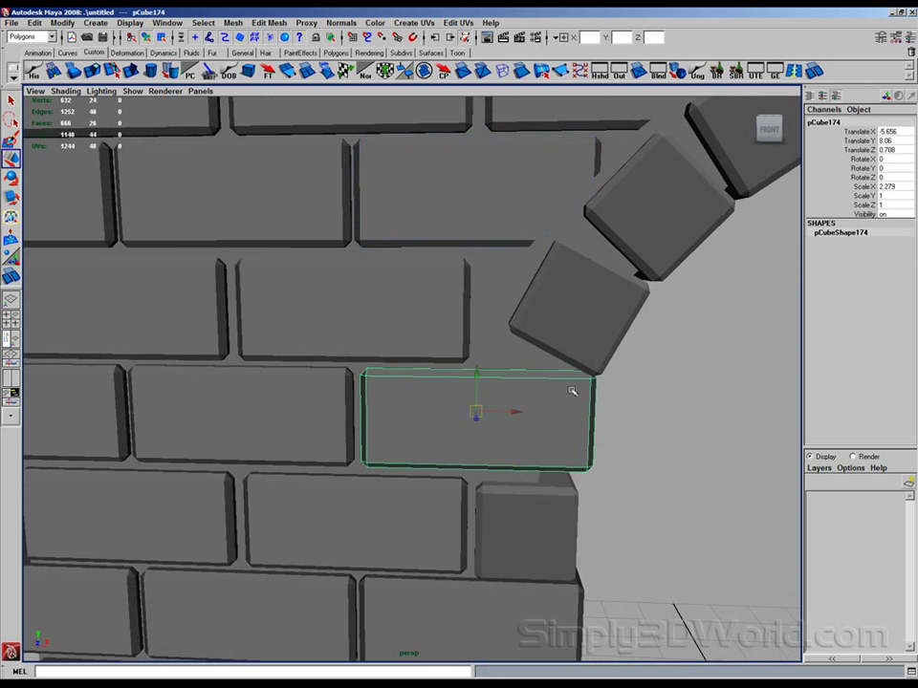
{"action": "middle_click_drag", "start_coordinate": [571, 391], "coordinate": [517, 275], "text": "alt"}
{"action": "right_click_drag", "start_coordinate": [517, 275], "coordinate": [588, 310], "text": "alt"}
{"action": "key", "text": "y"}
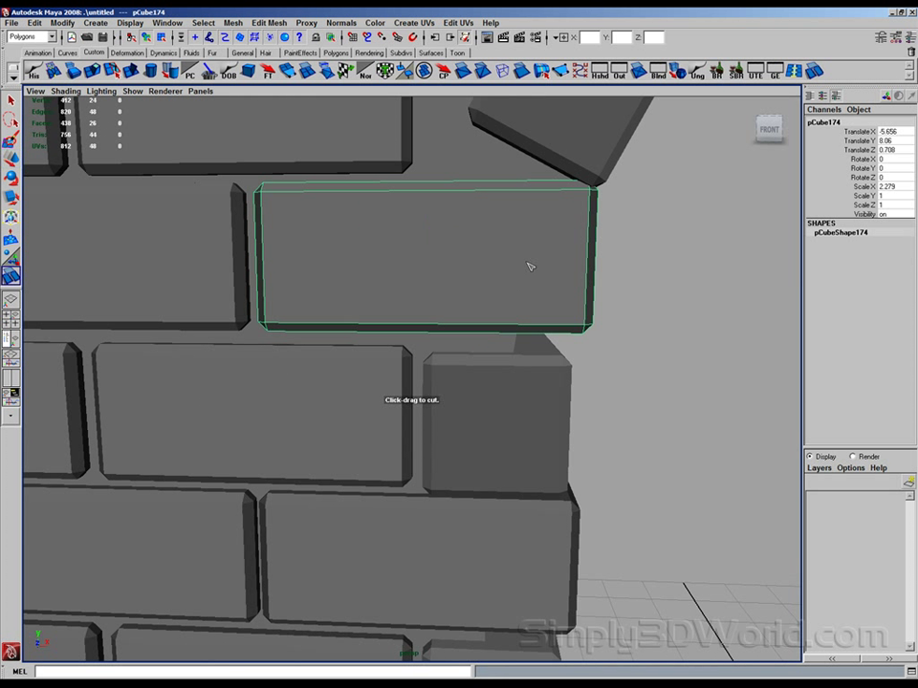
{"action": "left_click_drag", "start_coordinate": [567, 210], "coordinate": [659, 265]}
{"action": "middle_click_drag", "start_coordinate": [659, 265], "coordinate": [541, 296], "text": "alt"}
{"action": "key", "text": "w"}
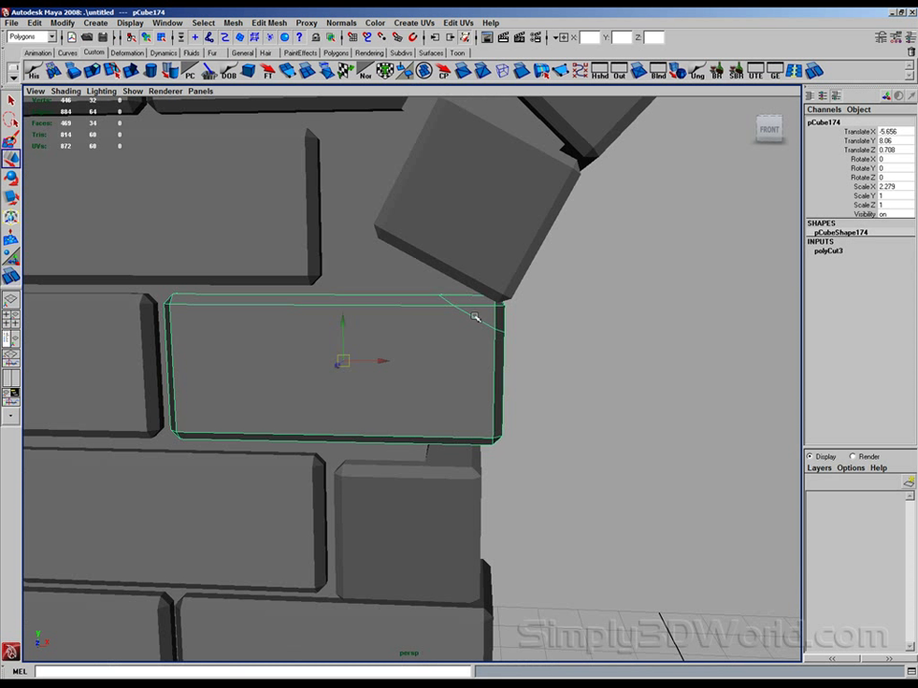
Delete the cut-off upper inner corner faces of the brick under the arch's left foot
{"action": "right_click_drag", "start_coordinate": [475, 317], "coordinate": [475, 335]}
{"action": "left_click_drag", "start_coordinate": [496, 303], "coordinate": [498, 302]}
{"action": "key", "text": "Delete"}
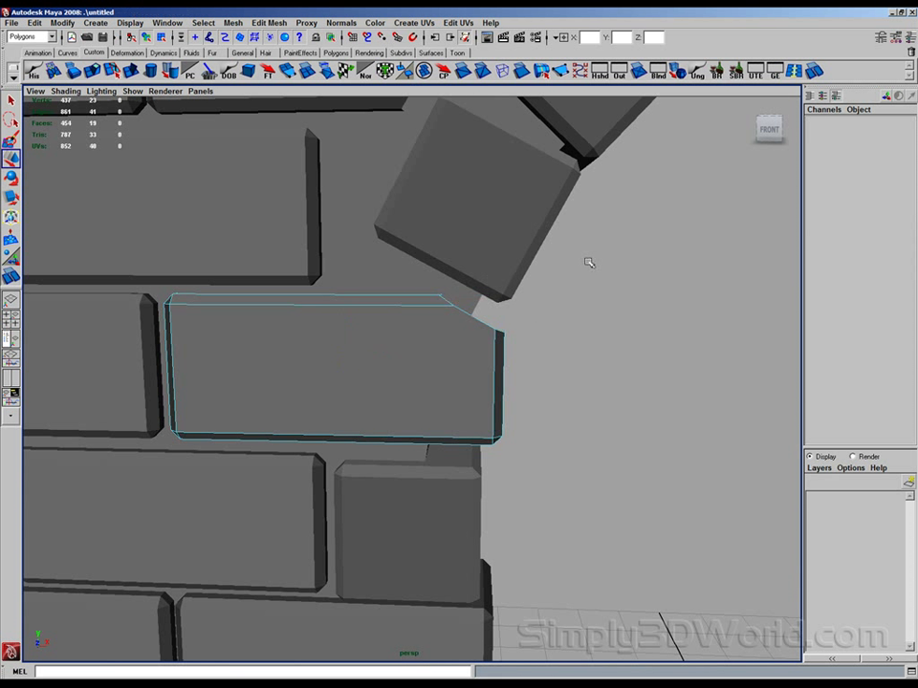
Select the three bricks in the row under the arch's left foot and shift them slightly outward, away from the opening
{"action": "left_click_drag", "start_coordinate": [582, 312], "coordinate": [580, 304], "text": "alt"}
{"action": "right_click_drag", "start_coordinate": [579, 303], "coordinate": [499, 303], "text": "alt"}
{"action": "left_click_drag", "start_coordinate": [499, 303], "coordinate": [491, 301], "text": "alt"}
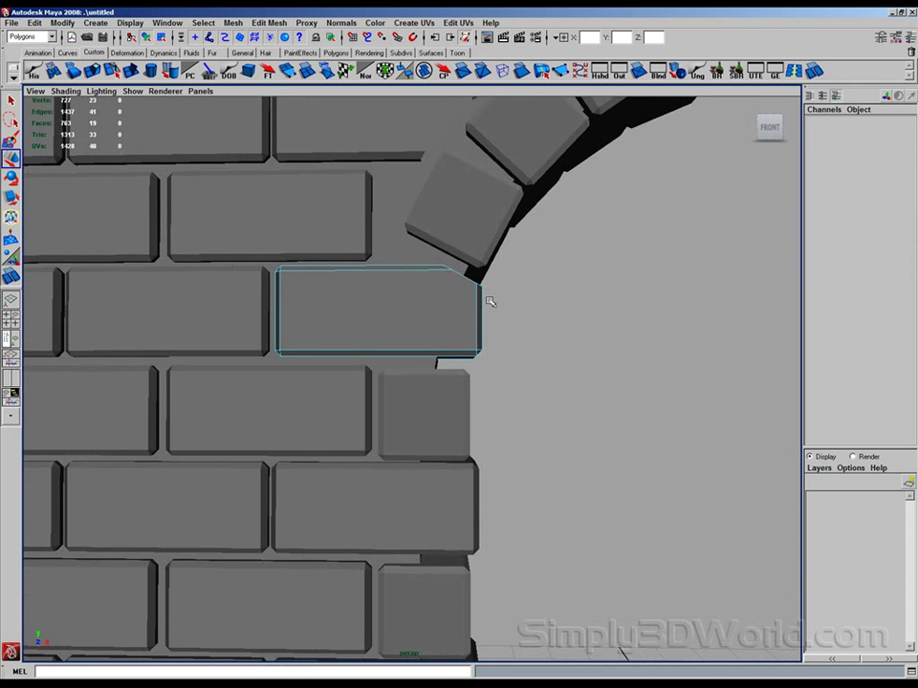
{"action": "left_click", "coordinate": [427, 366]}
{"action": "right_click_drag", "start_coordinate": [514, 318], "coordinate": [426, 368], "text": "alt"}
{"action": "left_click", "coordinate": [426, 368]}
{"action": "left_click_drag", "start_coordinate": [300, 325], "coordinate": [396, 319], "text": "alt"}
{"action": "key", "text": "shift+d"}
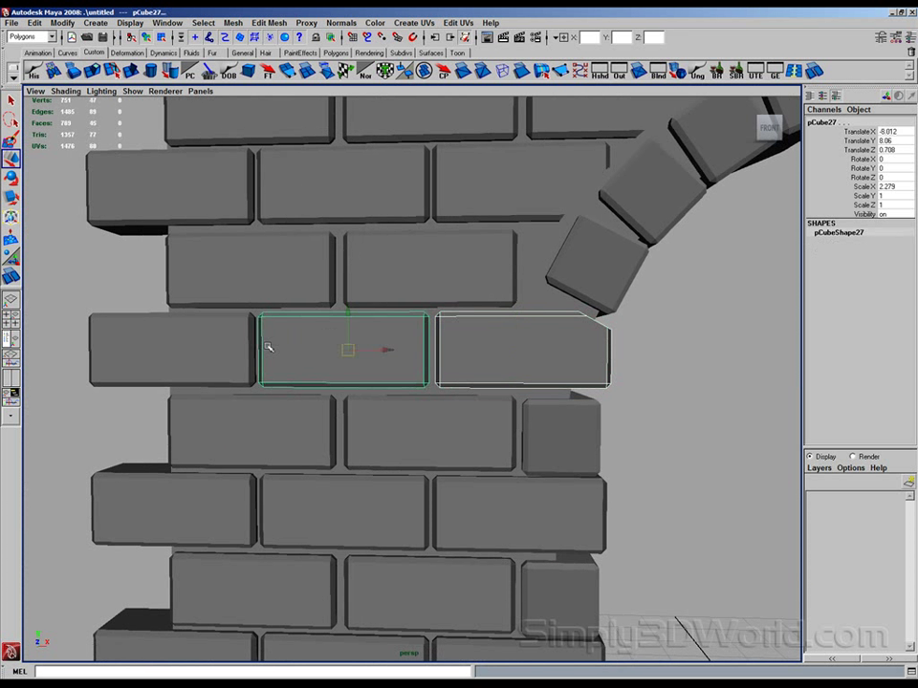
{"action": "key", "text": "shift+d"}
{"action": "left_click_drag", "start_coordinate": [224, 350], "coordinate": [214, 350]}
{"action": "mouse_move", "coordinate": [304, 342]}
{"action": "left_mouse_down", "text": "alt"}
{"action": "mouse_move", "coordinate": [383, 348]}
{"action": "mouse_move", "coordinate": [311, 335]}
{"action": "left_mouse_up", "text": "alt"}
{"action": "right_click_drag", "start_coordinate": [330, 332], "coordinate": [255, 323], "text": "alt"}
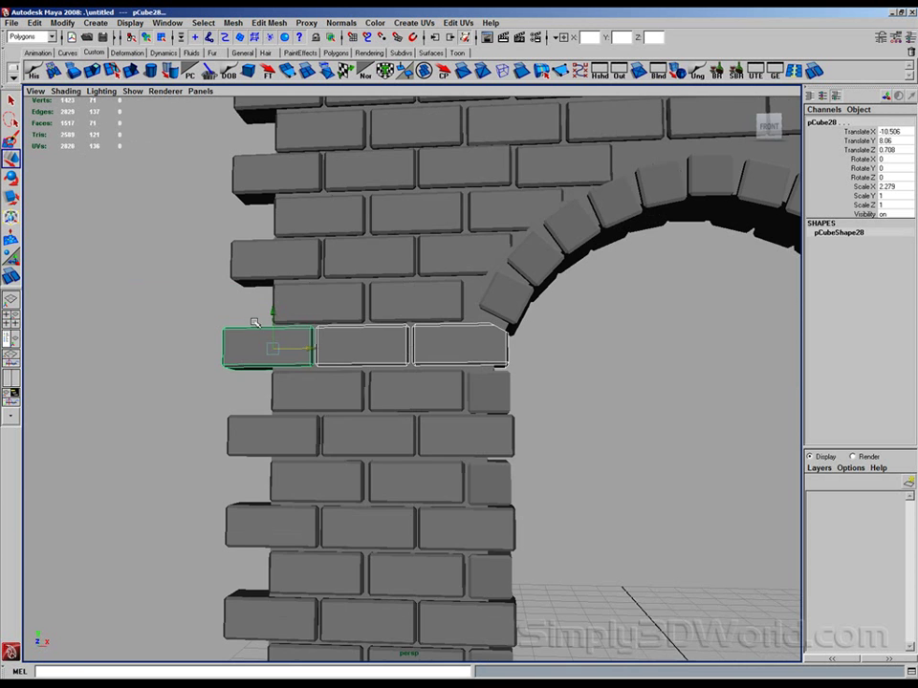
On the arch's right side, cut the overlapping wall brick diagonally across its lower inner corner with the Cut Faces Tool
{"action": "left_click_drag", "start_coordinate": [387, 321], "coordinate": [498, 329], "text": "alt"}
{"action": "left_click_drag", "start_coordinate": [613, 330], "coordinate": [631, 292], "text": "alt"}
{"action": "middle_click_drag", "start_coordinate": [631, 293], "coordinate": [408, 336], "text": "alt"}
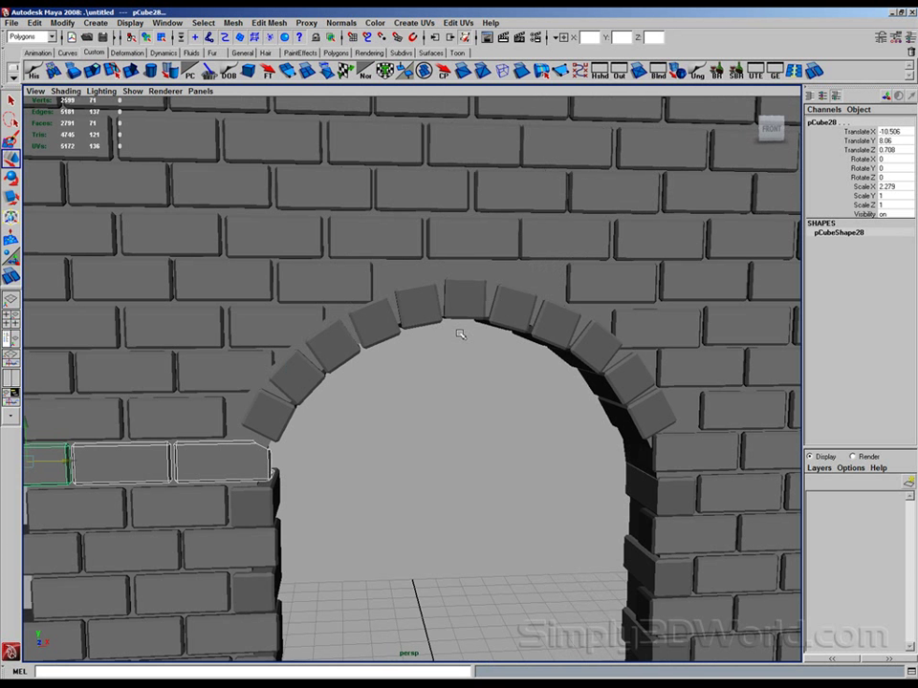
{"action": "middle_click_drag", "start_coordinate": [507, 335], "coordinate": [354, 336], "text": "alt"}
{"action": "right_click_drag", "start_coordinate": [402, 344], "coordinate": [559, 357], "text": "alt"}
{"action": "left_click", "coordinate": [457, 262]}
{"action": "key", "text": "g"}
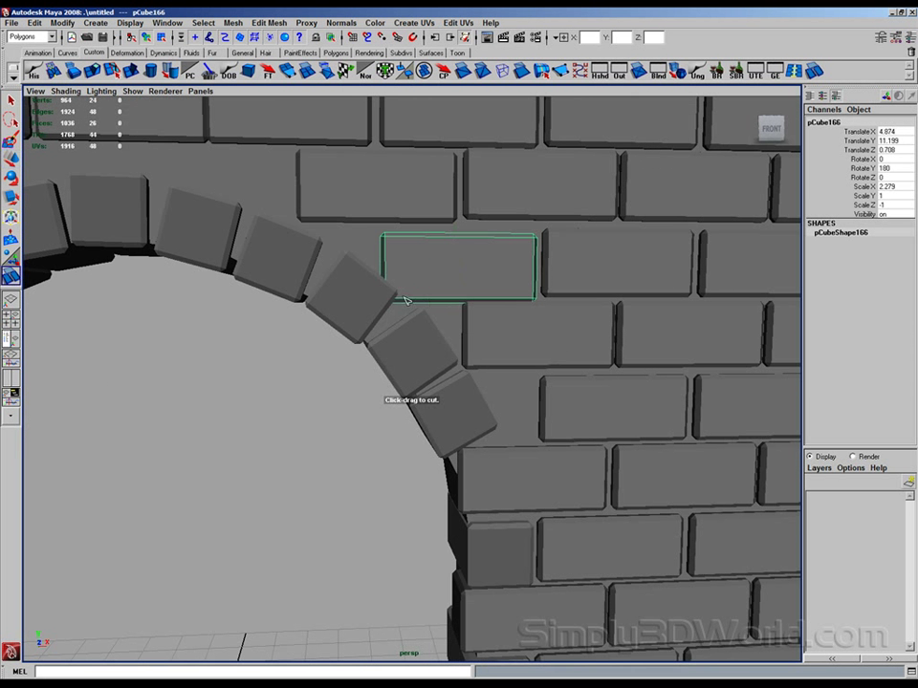
{"action": "right_click_drag", "start_coordinate": [408, 303], "coordinate": [551, 348], "text": "alt"}
{"action": "middle_click_drag", "start_coordinate": [482, 330], "coordinate": [509, 327], "text": "alt"}
{"action": "key", "text": "space"}
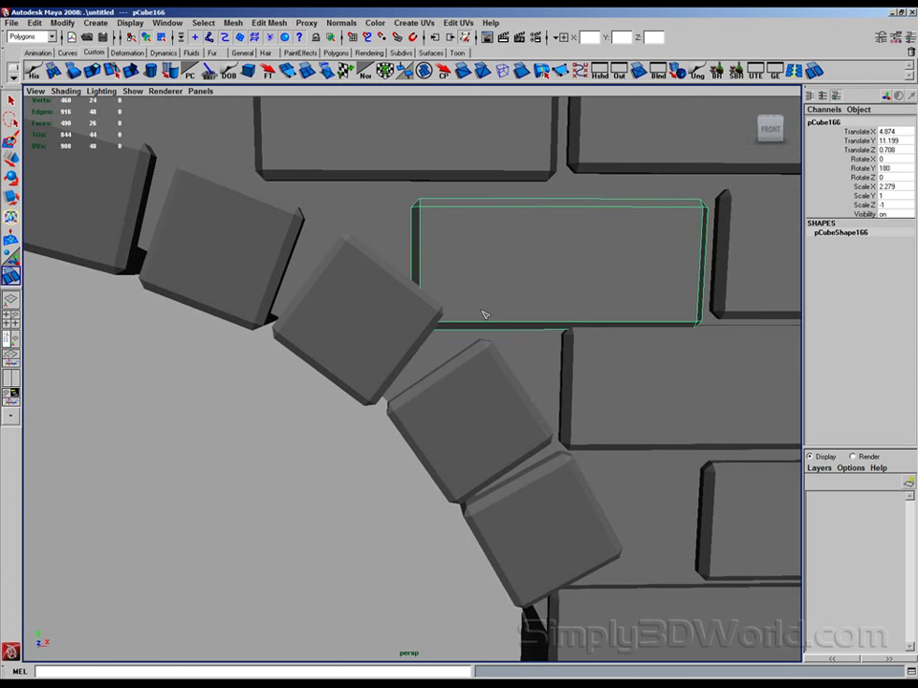
{"action": "left_click_drag", "start_coordinate": [432, 285], "coordinate": [468, 322]}
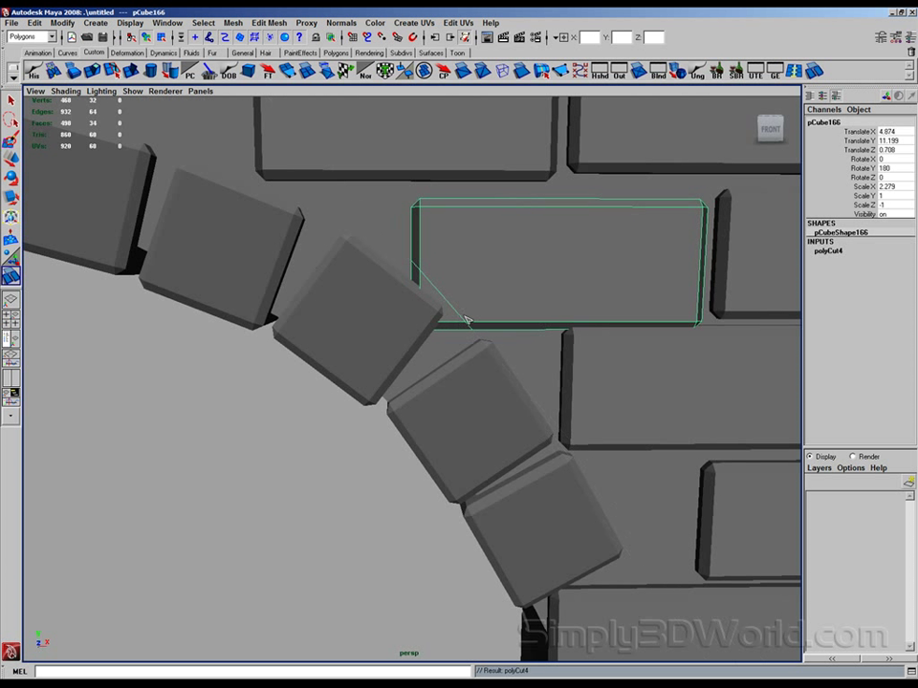
Delete the lower inner corner faces of the right-hand wall brick that overlap the arch brick
{"action": "right_click", "coordinate": [464, 286]}
{"action": "right_click_drag", "start_coordinate": [466, 300], "coordinate": [468, 313]}
{"action": "left_click_drag", "start_coordinate": [428, 306], "coordinate": [359, 376]}
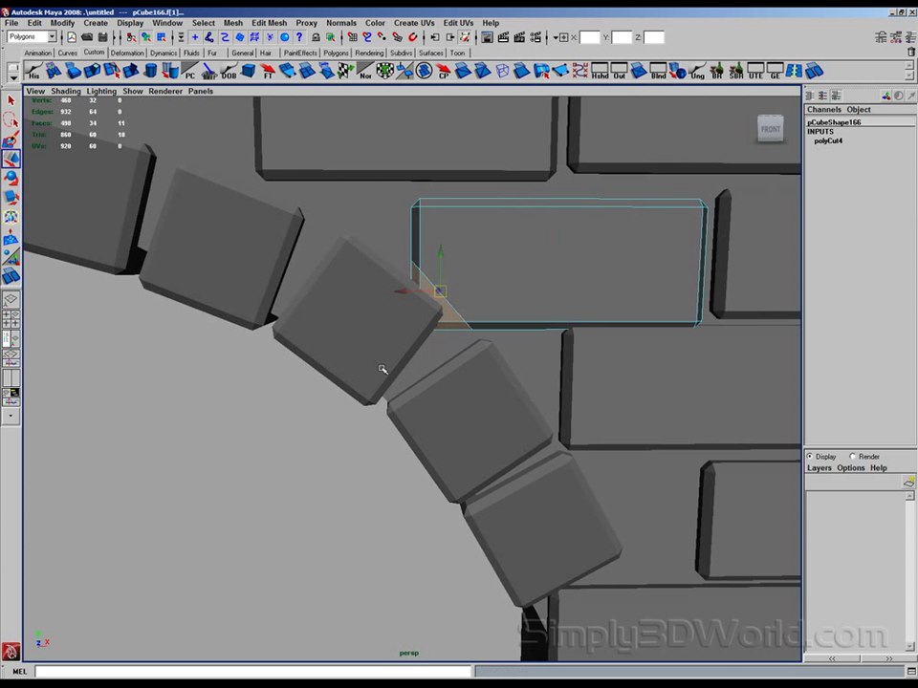
{"action": "key", "text": "Delete"}
Cut the wall brick under the right foot of the arch diagonally across its upper inner corner with the Cut Faces Tool
{"action": "middle_click_drag", "start_coordinate": [578, 495], "coordinate": [478, 200], "text": "alt"}
{"action": "scroll", "coordinate": [487, 270], "scroll_direction": "down", "scroll_amount": 2}
{"action": "left_click", "coordinate": [492, 365]}
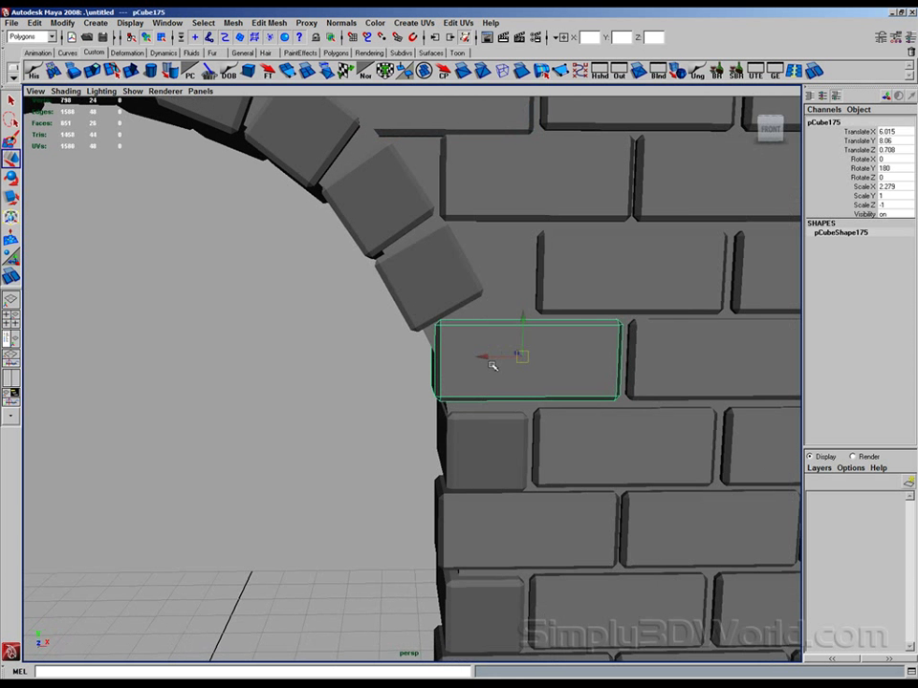
{"action": "scroll", "coordinate": [516, 373], "scroll_direction": "up", "scroll_amount": 3}
{"action": "key", "text": "y"}
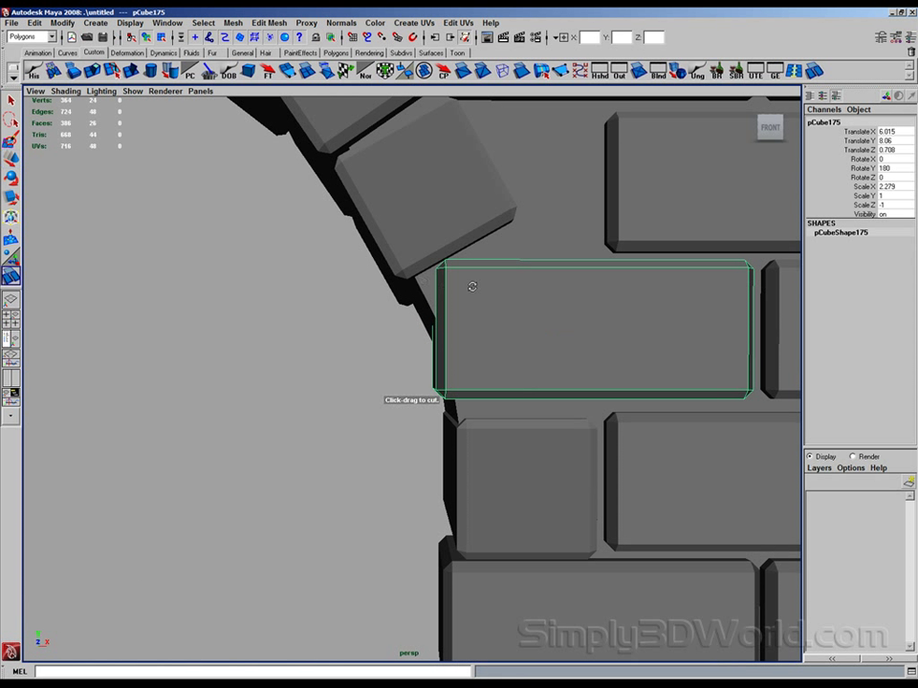
{"action": "left_click_drag", "start_coordinate": [472, 287], "coordinate": [469, 289], "text": "alt"}
{"action": "left_click_drag", "start_coordinate": [464, 276], "coordinate": [475, 269]}
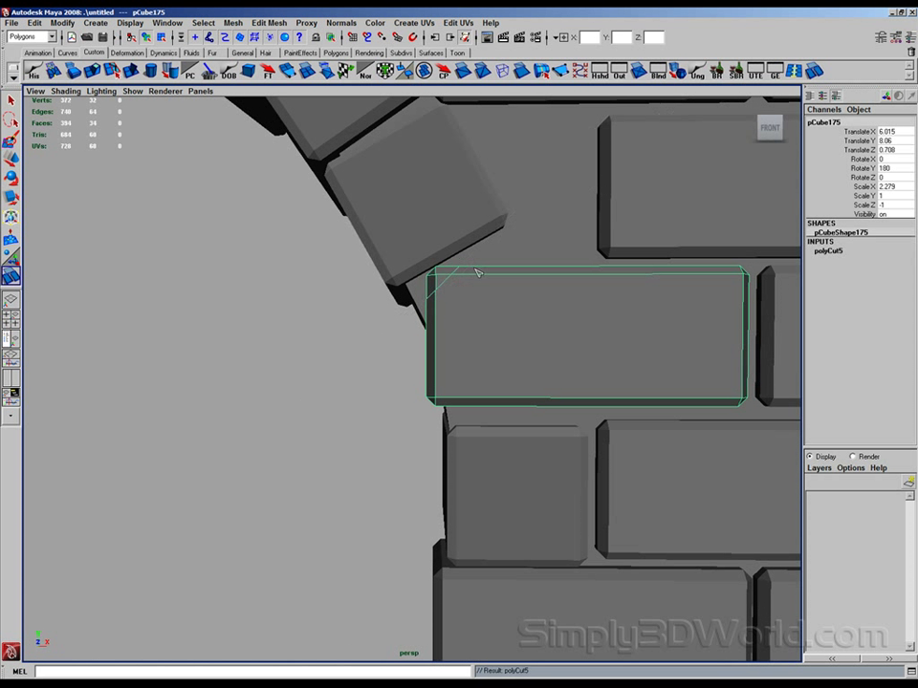
Delete the cut-off upper inner corner faces of the brick under the arch's right foot
{"action": "key", "text": "w"}
{"action": "right_click_drag", "start_coordinate": [452, 298], "coordinate": [451, 317]}
{"action": "left_click", "coordinate": [440, 282]}
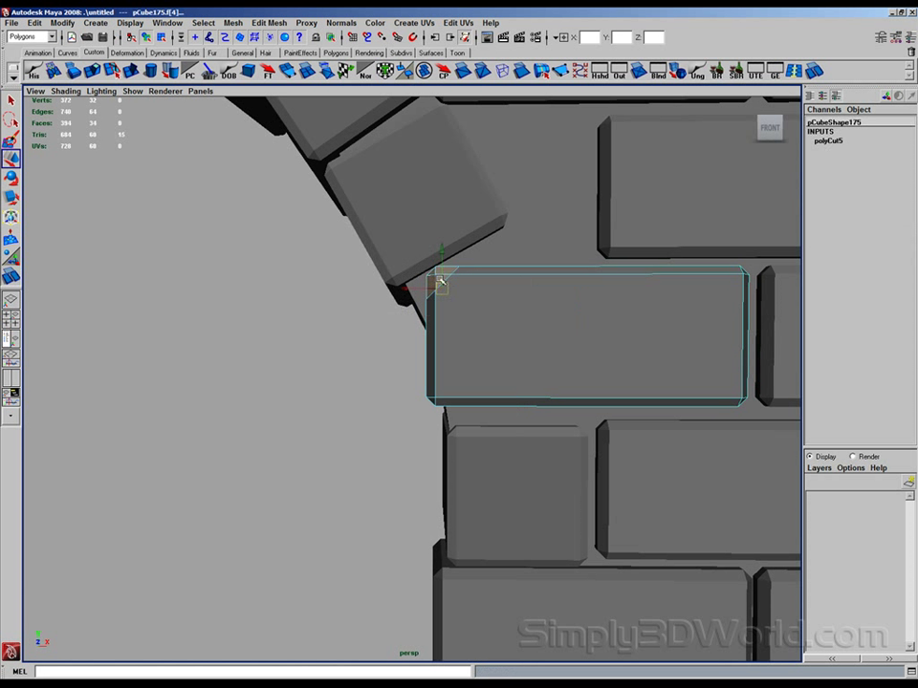
{"action": "key", "text": "Delete"}
Duplicate the innermost brick of the row beside the lowest right arch brick and move it inward to X 4.91
{"action": "middle_click_drag", "start_coordinate": [585, 222], "coordinate": [597, 334], "text": "alt"}
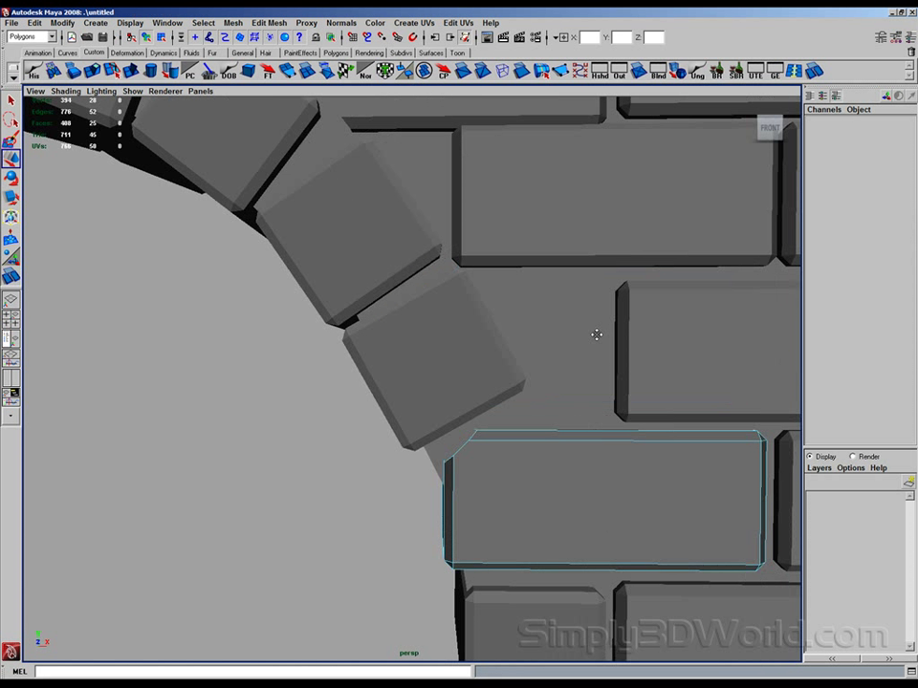
{"action": "right_click_drag", "start_coordinate": [596, 334], "coordinate": [514, 322], "text": "alt"}
{"action": "left_click", "coordinate": [615, 366]}
{"action": "left_click_drag", "start_coordinate": [615, 366], "coordinate": [666, 357], "text": "alt"}
{"action": "right_click_drag", "start_coordinate": [666, 357], "coordinate": [619, 353], "text": "alt"}
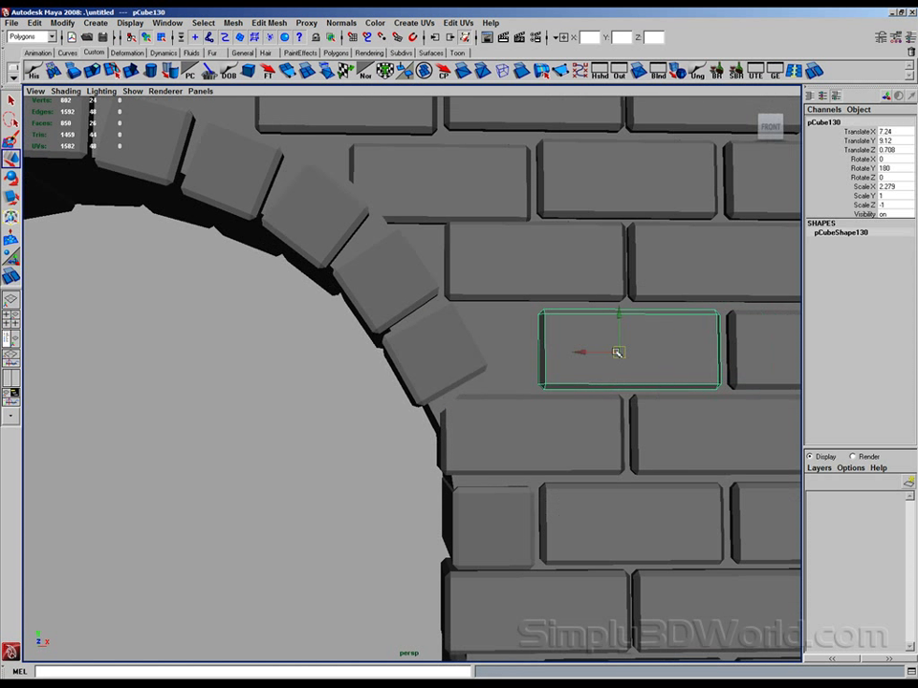
{"action": "key", "text": "ctrl+d"}
{"action": "left_click_drag", "start_coordinate": [581, 351], "coordinate": [402, 355]}
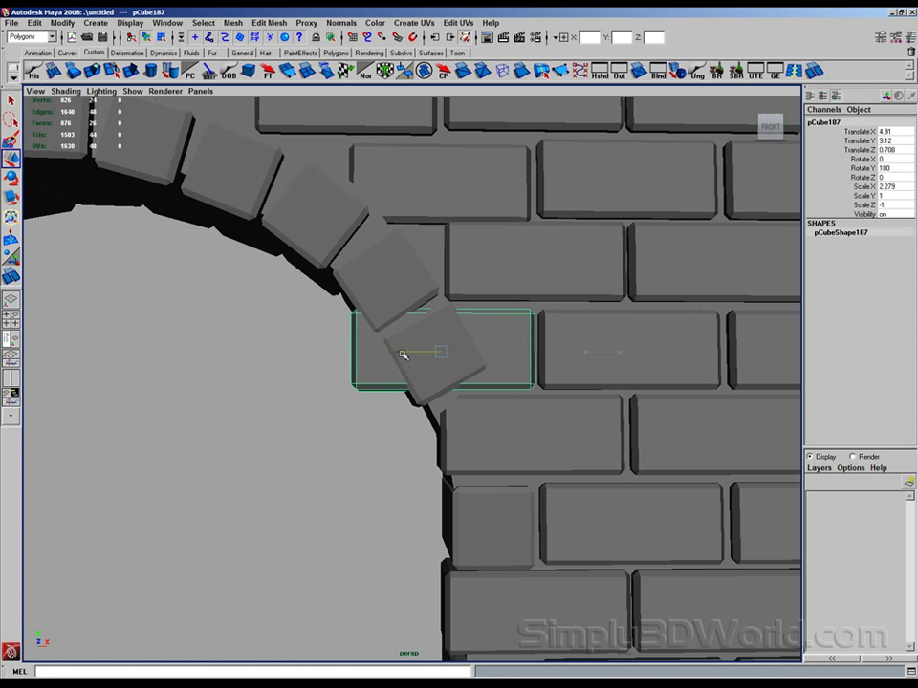
Shorten the duplicated brick by moving its inner end vertices outward so it only fills the gap beside the arch
{"action": "middle_click_drag", "start_coordinate": [403, 355], "coordinate": [364, 382], "text": "alt"}
{"action": "right_click_drag", "start_coordinate": [364, 382], "coordinate": [418, 316], "text": "alt"}
{"action": "right_click_drag", "start_coordinate": [483, 347], "coordinate": [450, 346]}
{"action": "left_click_drag", "start_coordinate": [450, 276], "coordinate": [315, 436]}
{"action": "left_click_drag", "start_coordinate": [268, 377], "coordinate": [417, 381]}
Duplicate the brick at the upper right of the arch and move the copy inward to X 1.345, beside the arch's top
{"action": "left_click_drag", "start_coordinate": [438, 337], "coordinate": [538, 373], "text": "alt"}
{"action": "left_click", "coordinate": [545, 289]}
{"action": "right_click_drag", "start_coordinate": [543, 291], "coordinate": [508, 349], "text": "alt"}
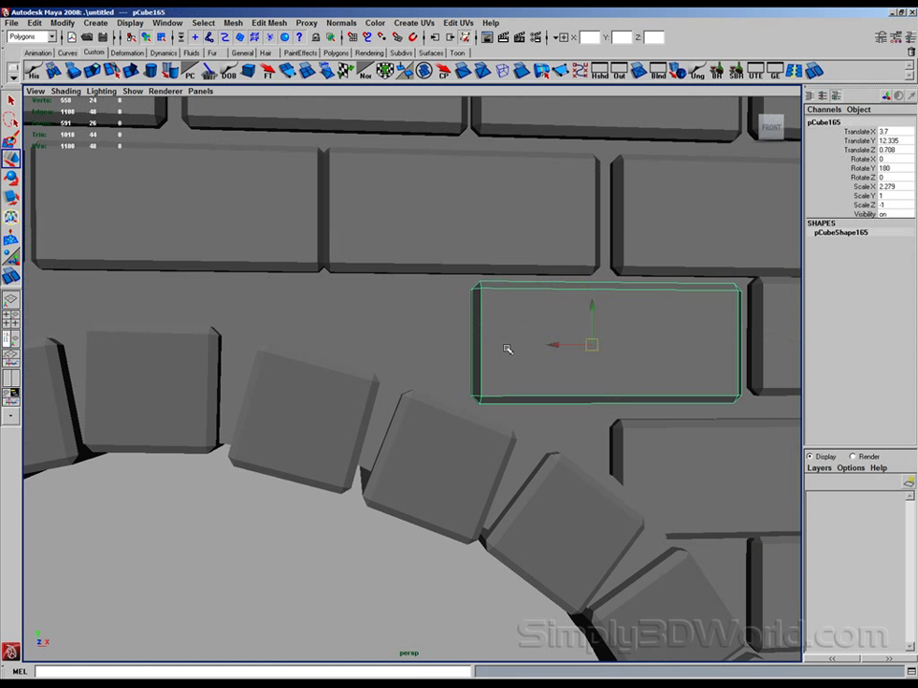
{"action": "key", "text": "ctrl+d"}
{"action": "scroll", "coordinate": [562, 360], "scroll_direction": "down", "scroll_amount": 2}
{"action": "left_click_drag", "start_coordinate": [543, 351], "coordinate": [296, 350]}
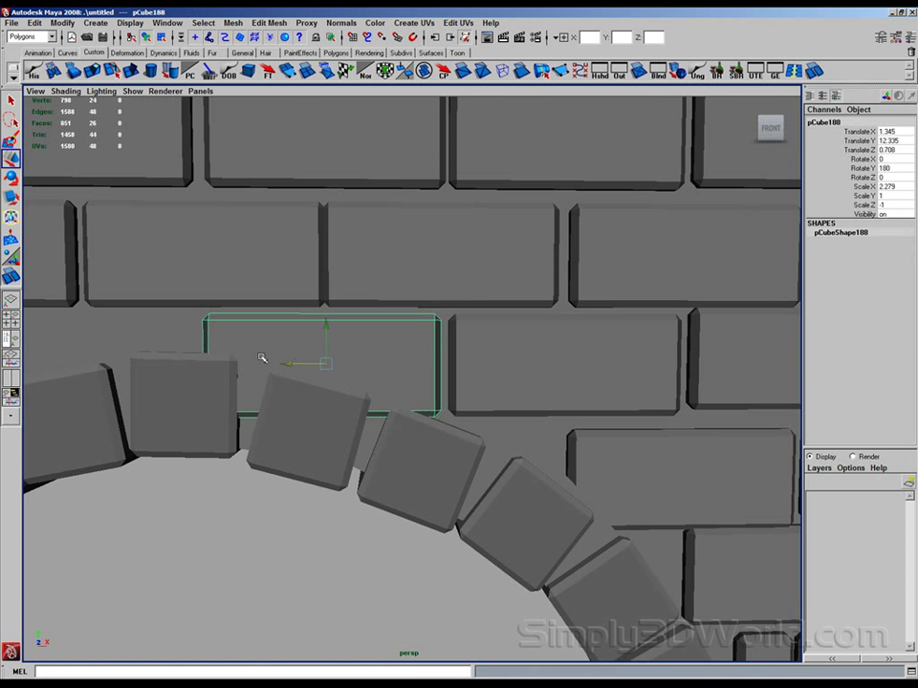
{"action": "middle_click_drag", "start_coordinate": [260, 359], "coordinate": [319, 327], "text": "alt"}
{"action": "right_click_drag", "start_coordinate": [320, 327], "coordinate": [364, 340], "text": "alt"}
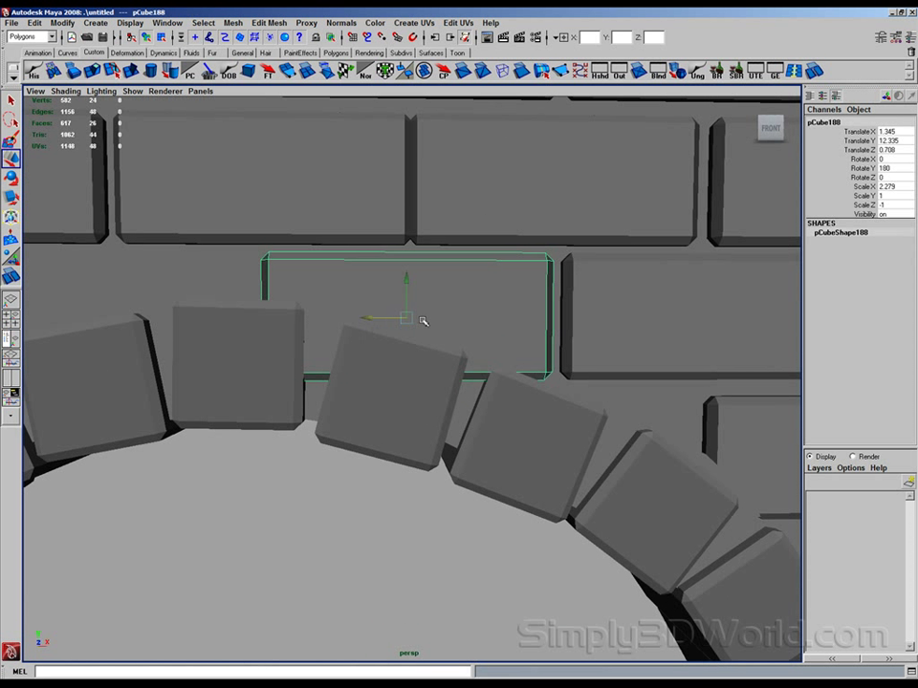
In the front view, cut the duplicated brick along a slope just above the arch bricks with the Cut Faces Tool
{"action": "key", "text": "space"}
{"action": "left_click_drag", "start_coordinate": [414, 334], "coordinate": [396, 296]}
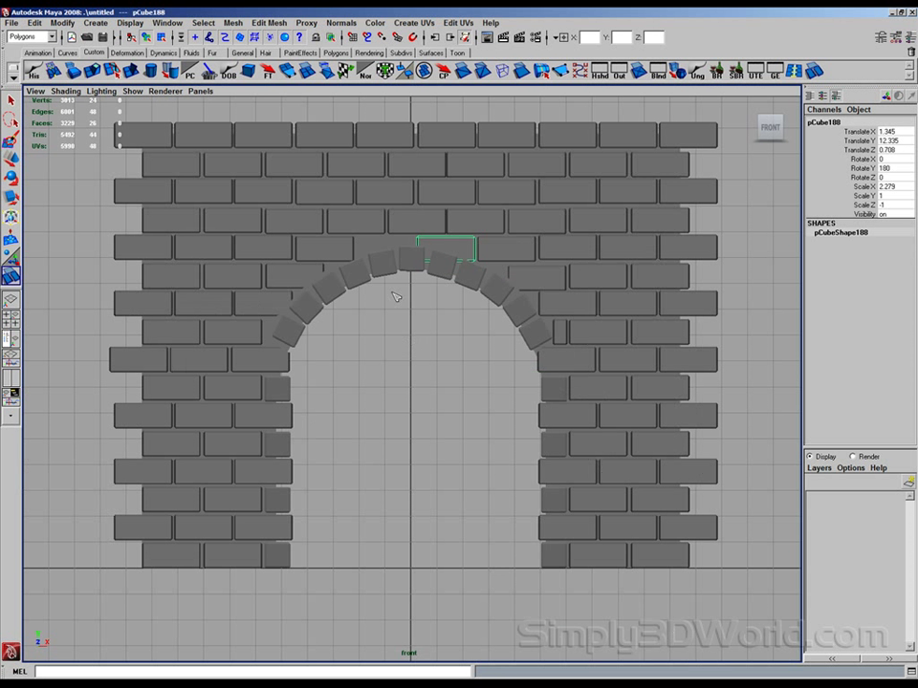
{"action": "key", "text": "f"}
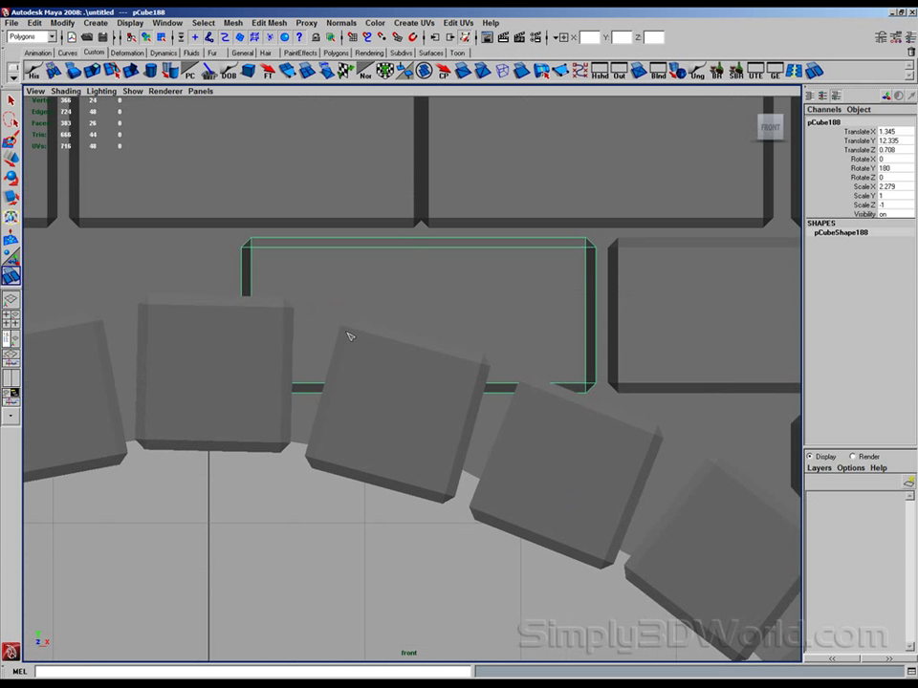
{"action": "left_click_drag", "start_coordinate": [247, 289], "coordinate": [590, 376]}
Delete the faces of the sloped brick below the cut that overlap the arch bricks
{"action": "right_click_drag", "start_coordinate": [532, 325], "coordinate": [529, 344]}
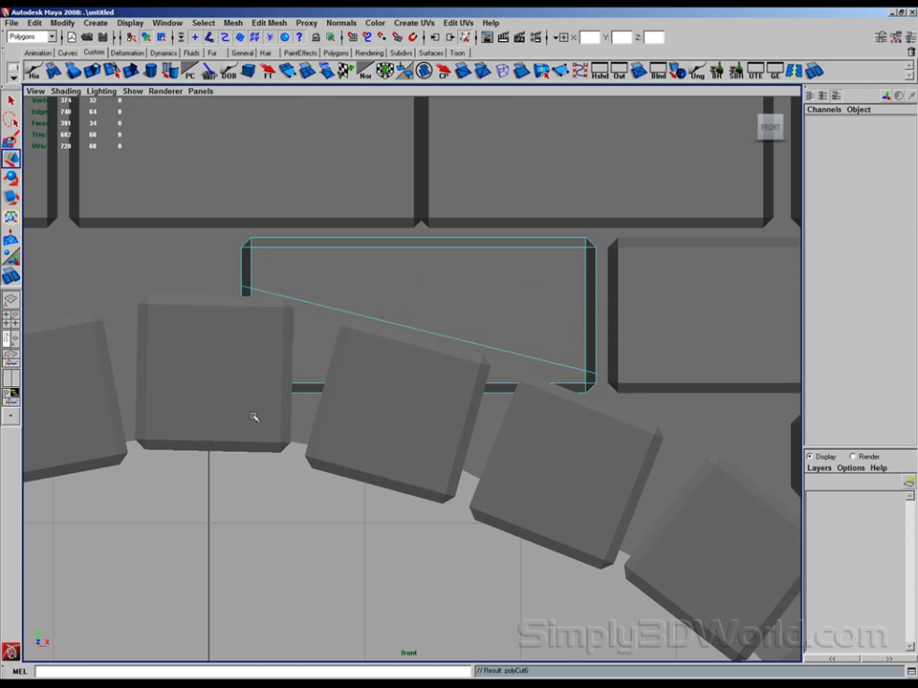
{"action": "left_click_drag", "start_coordinate": [231, 435], "coordinate": [316, 363]}
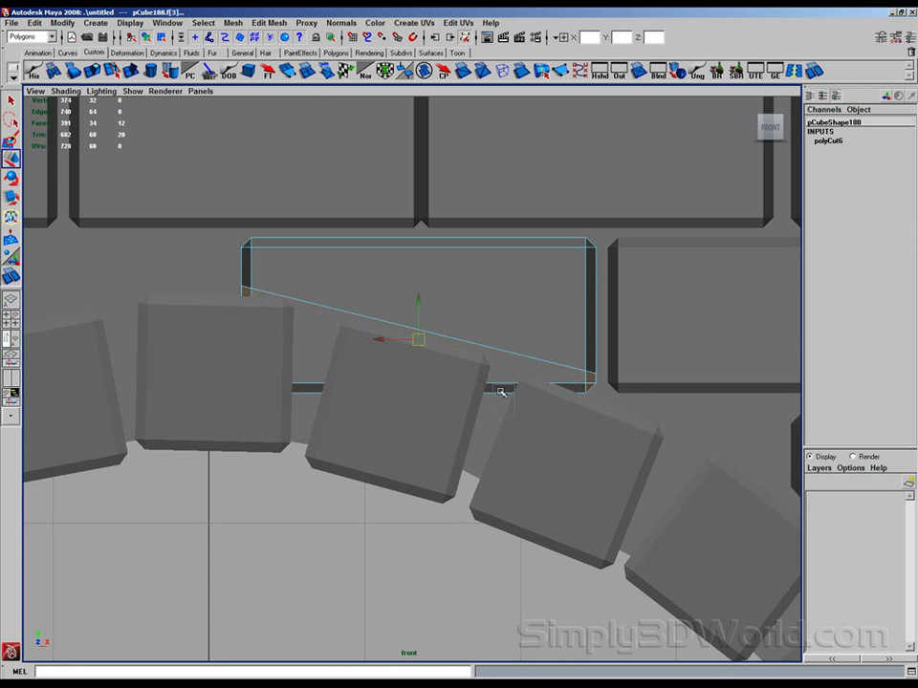
{"action": "key", "text": "Delete"}
Duplicate the wall brick at the upper left of the arch and move the copy inward to fill the gap above the arch
{"action": "right_click_drag", "start_coordinate": [366, 334], "coordinate": [248, 330], "text": "alt"}
{"action": "middle_click_drag", "start_coordinate": [423, 323], "coordinate": [488, 332], "text": "alt"}
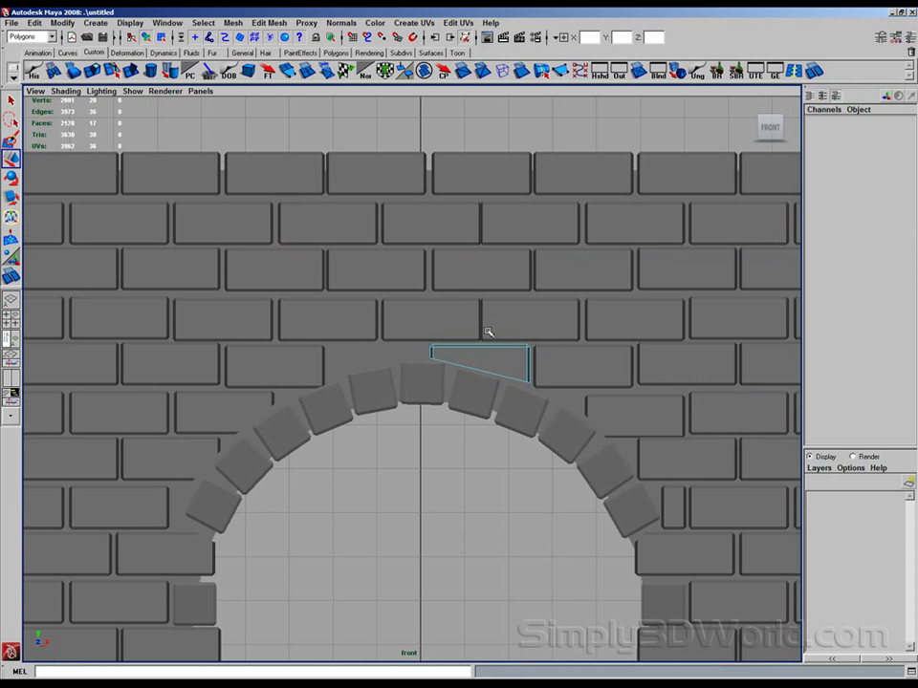
{"action": "right_click_drag", "start_coordinate": [433, 329], "coordinate": [392, 329], "text": "alt"}
{"action": "middle_click_drag", "start_coordinate": [392, 329], "coordinate": [436, 326], "text": "alt"}
{"action": "right_click_drag", "start_coordinate": [574, 363], "coordinate": [621, 367], "text": "alt"}
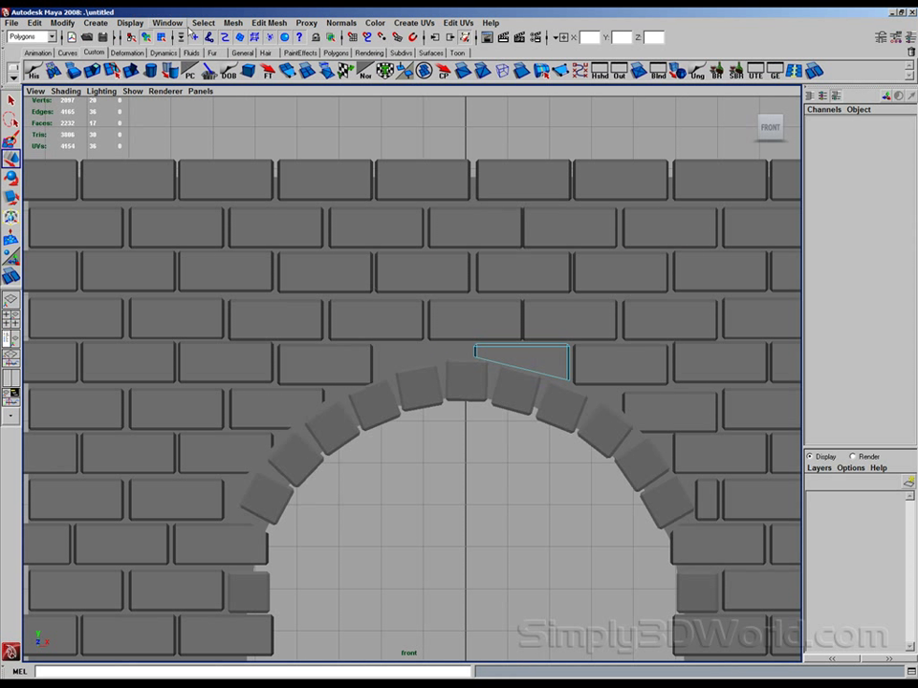
{"action": "left_click", "coordinate": [151, 36]}
{"action": "left_click", "coordinate": [341, 372]}
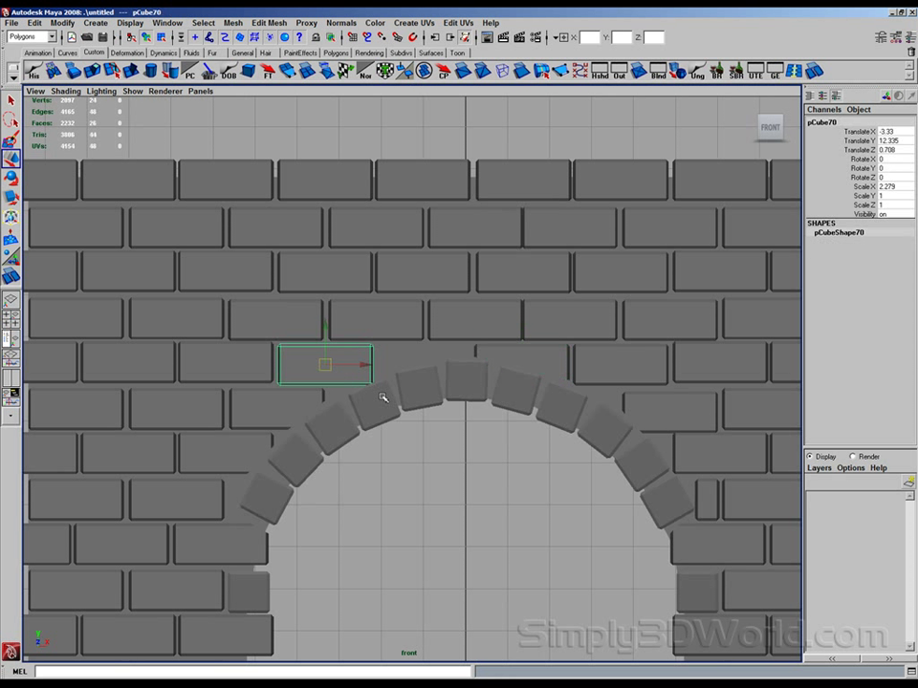
{"action": "key", "text": "ctrl+d"}
{"action": "left_click_drag", "start_coordinate": [364, 369], "coordinate": [400, 369]}
Cut the new upper-left brick along a slope above the arch bricks and delete its faces below the cut
{"action": "key", "text": "y"}
{"action": "right_click_drag", "start_coordinate": [402, 370], "coordinate": [426, 385]}
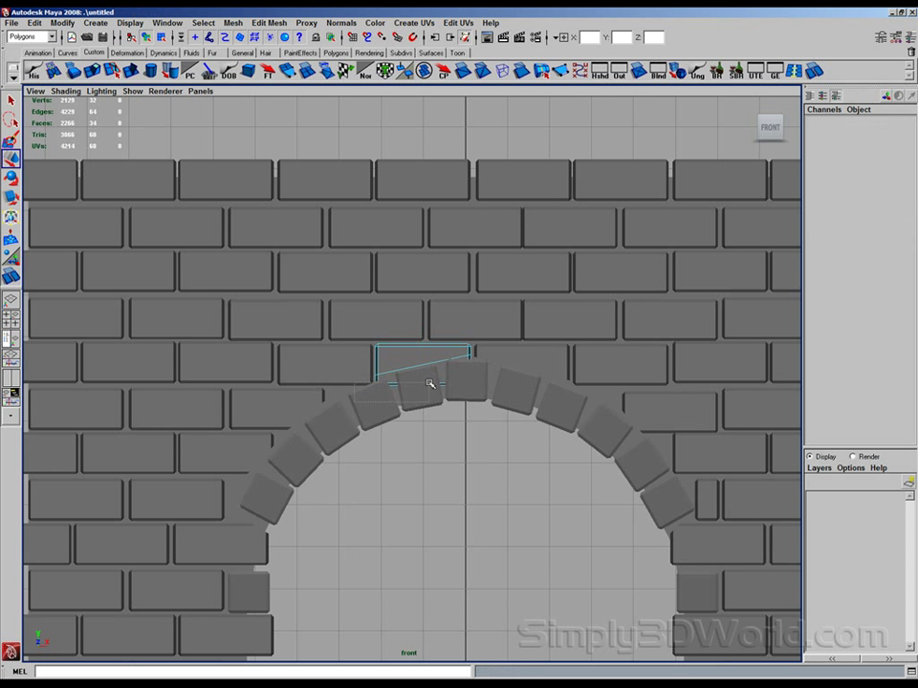
{"action": "left_click_drag", "start_coordinate": [507, 383], "coordinate": [507, 380]}
{"action": "left_click", "coordinate": [479, 434]}
Select the trimmed wall brick beside the lower left arch bricks and frame its cut side in the perspective view
{"action": "scroll", "coordinate": [460, 352], "scroll_direction": "down", "scroll_amount": 2}
{"action": "right_click_drag", "start_coordinate": [375, 373], "coordinate": [594, 433], "text": "alt"}
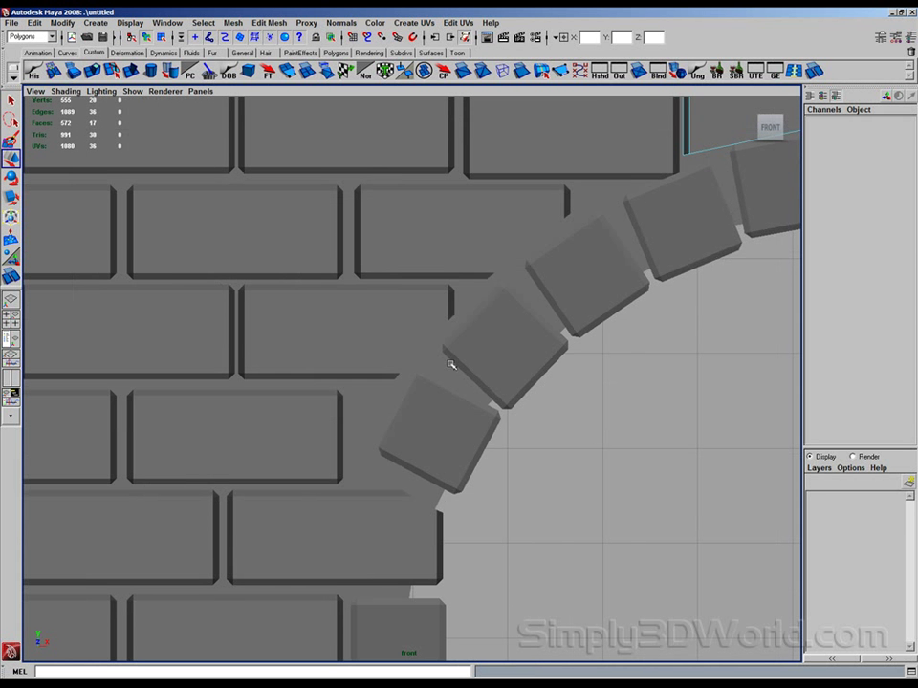
{"action": "left_click", "coordinate": [376, 330]}
{"action": "middle_click_drag", "start_coordinate": [368, 295], "coordinate": [345, 345], "text": "alt"}
{"action": "key", "text": "space"}
{"action": "left_click_drag", "start_coordinate": [350, 344], "coordinate": [327, 329]}
{"action": "key", "text": "f"}
Close the bevel gap along the brick's sloped cut with the Append to Polygon Tool, bridging its two short end edges
{"action": "left_click", "coordinate": [234, 23]}
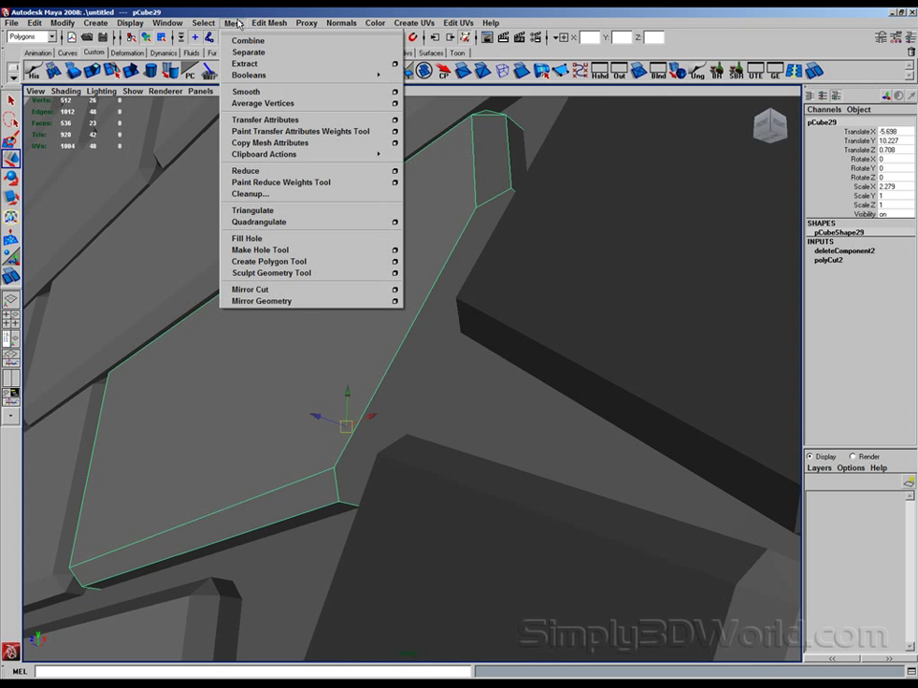
{"action": "mouse_move", "coordinate": [270, 23]}
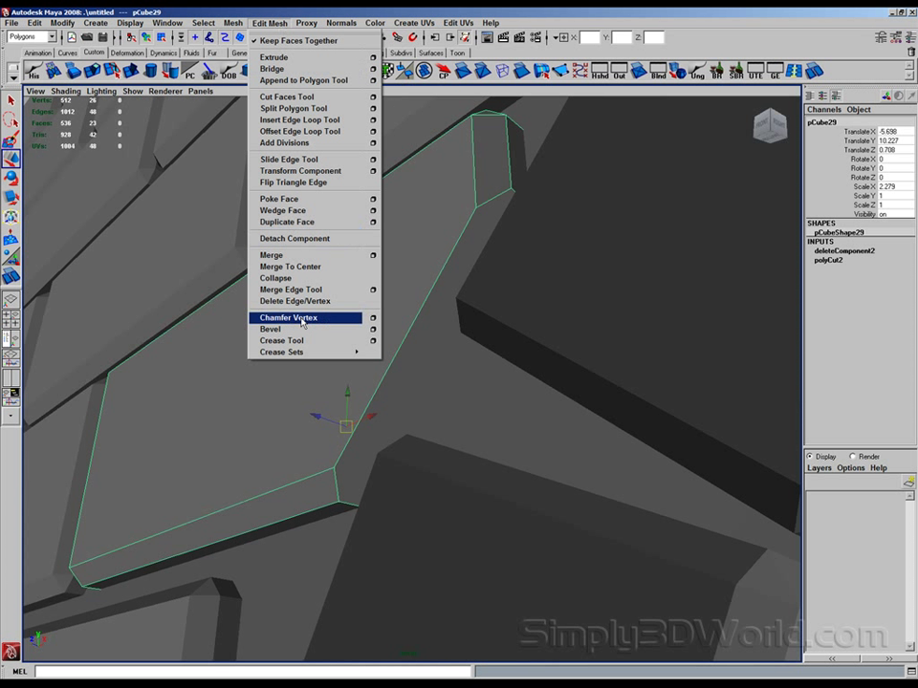
{"action": "left_click", "coordinate": [300, 82]}
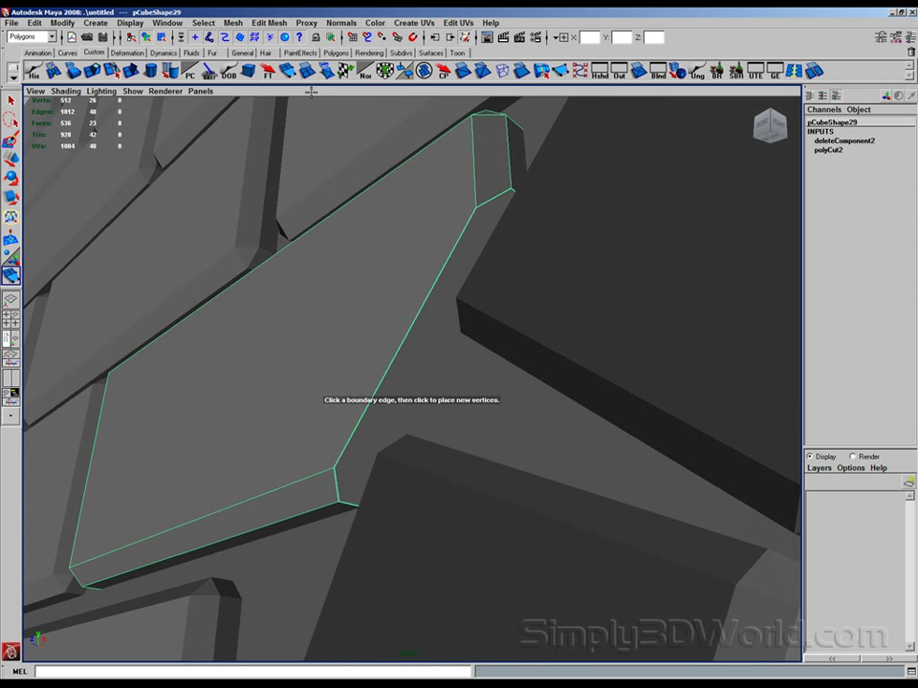
{"action": "left_click", "coordinate": [495, 197]}
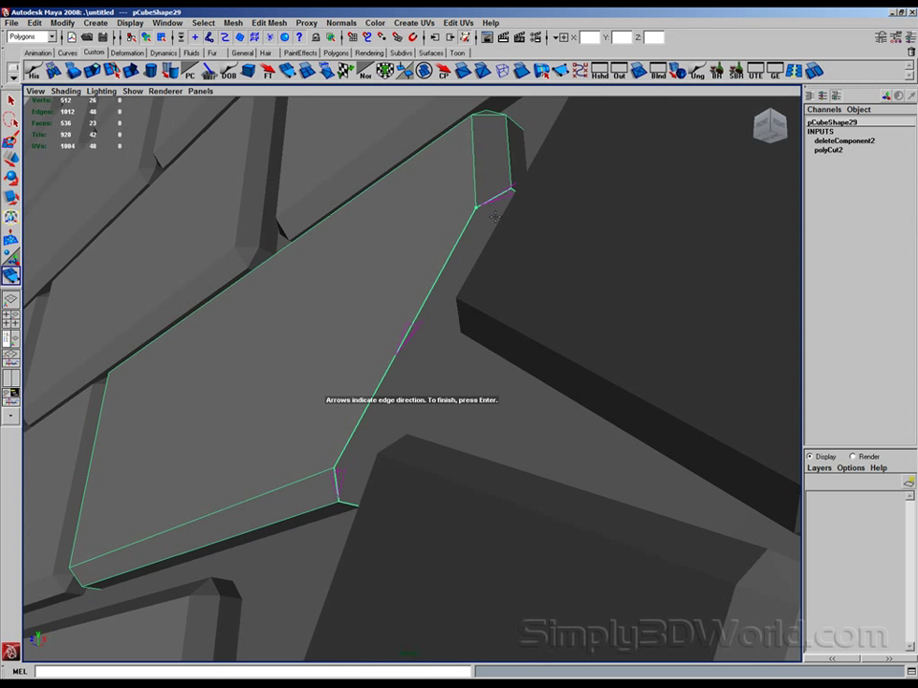
{"action": "left_click", "coordinate": [333, 480]}
{"action": "left_click_drag", "start_coordinate": [427, 387], "coordinate": [494, 355], "text": "alt"}
{"action": "key", "text": "Return"}
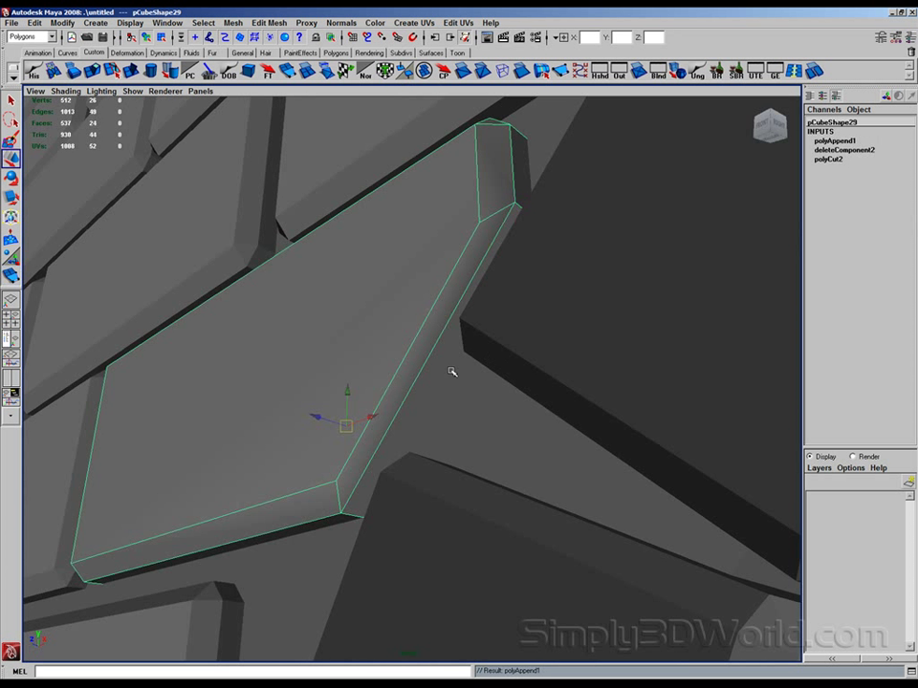
Append another polygon behind the new bevel face to close the remaining open side of the brick's cut
{"action": "left_click_drag", "start_coordinate": [510, 314], "coordinate": [547, 180], "text": "alt"}
{"action": "key", "text": "y"}
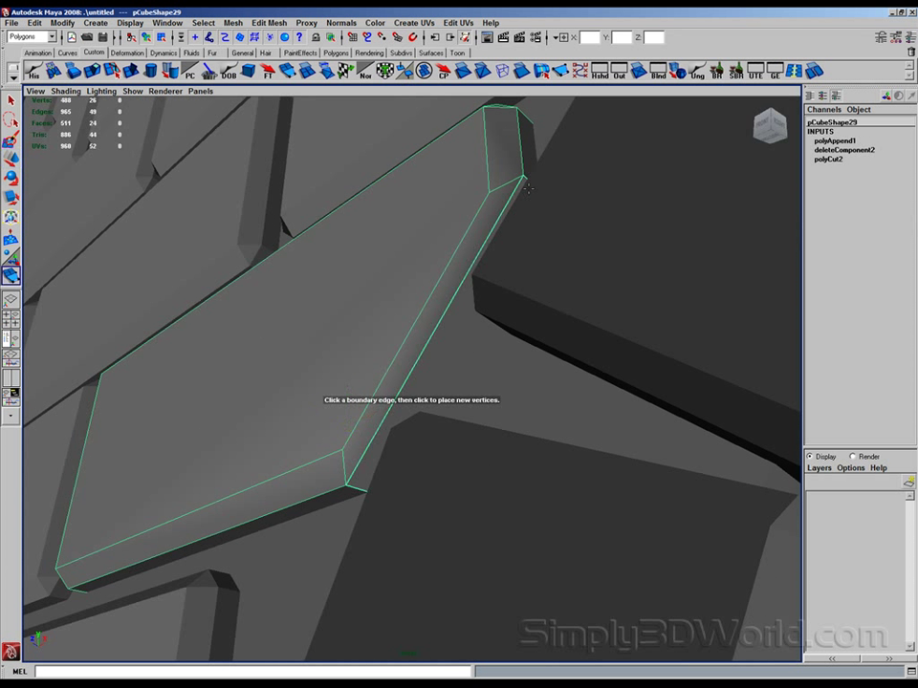
{"action": "left_click", "coordinate": [527, 182]}
{"action": "left_click", "coordinate": [369, 484]}
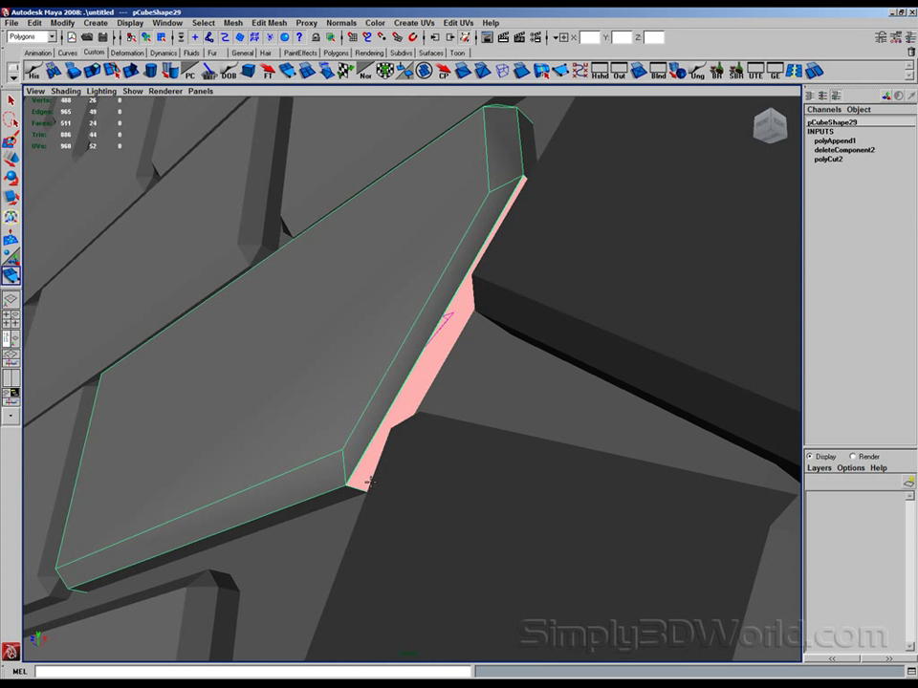
{"action": "key", "text": "Return"}
{"action": "left_click_drag", "start_coordinate": [554, 323], "coordinate": [612, 320], "text": "alt"}
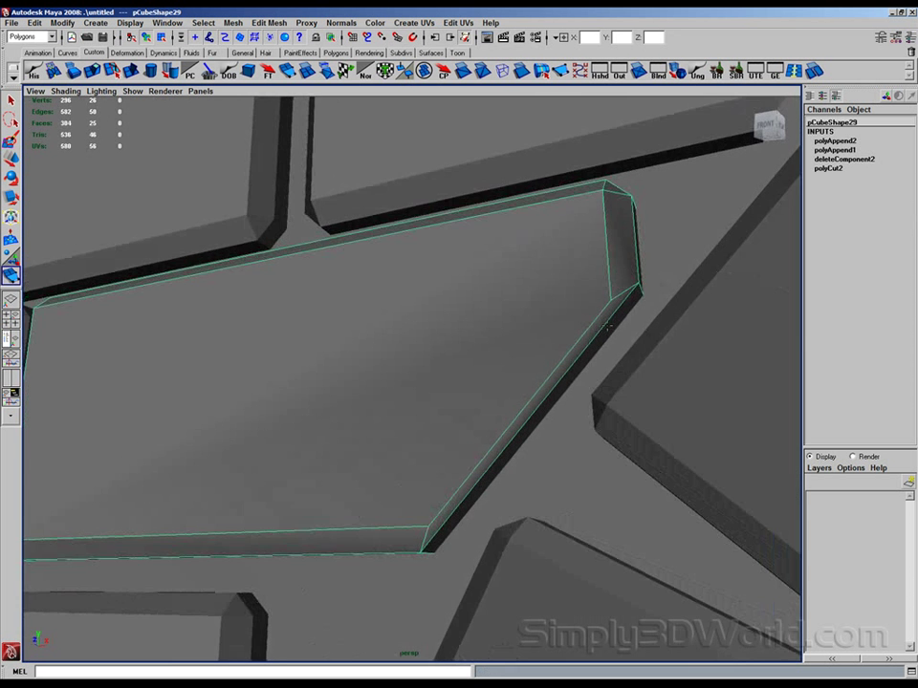
Select the next trimmed brick up the arch and append a bevel polygon between the short end edges of its cut
{"action": "middle_click_drag", "start_coordinate": [612, 320], "coordinate": [496, 367], "text": "alt"}
{"action": "right_click_drag", "start_coordinate": [496, 368], "coordinate": [310, 309], "text": "alt"}
{"action": "middle_click_drag", "start_coordinate": [374, 267], "coordinate": [347, 320], "text": "alt"}
{"action": "right_click_drag", "start_coordinate": [346, 320], "coordinate": [484, 405], "text": "alt"}
{"action": "key", "text": "w"}
{"action": "left_click", "coordinate": [401, 303]}
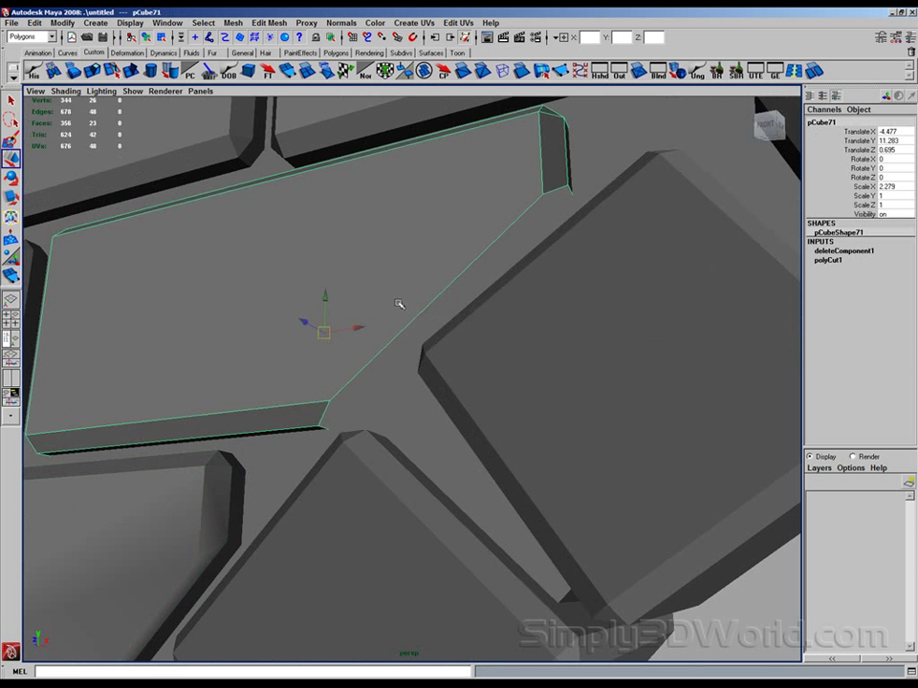
{"action": "key", "text": "y"}
{"action": "left_click", "coordinate": [556, 187]}
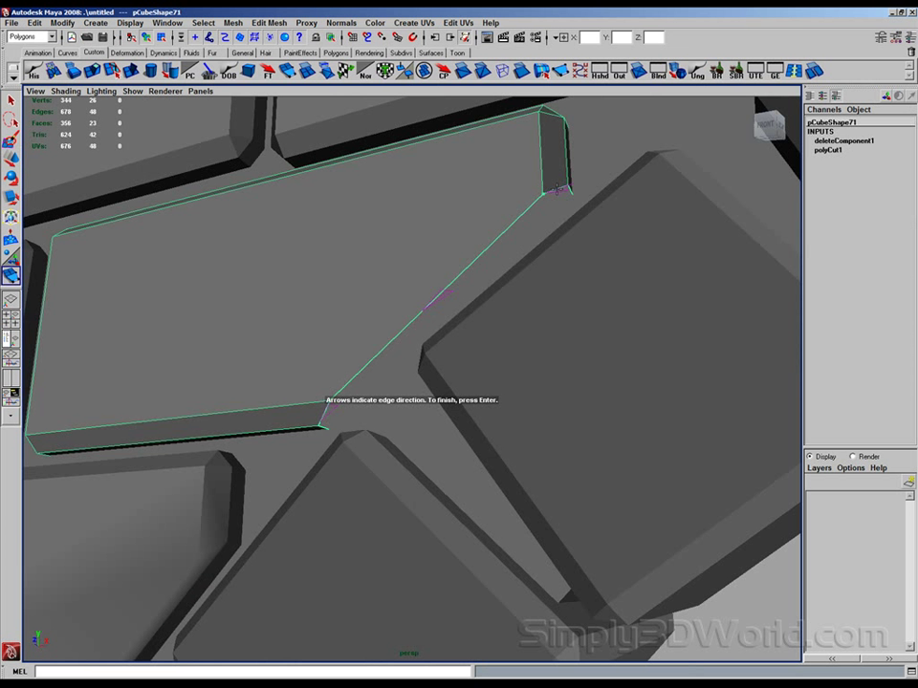
{"action": "left_click", "coordinate": [325, 409]}
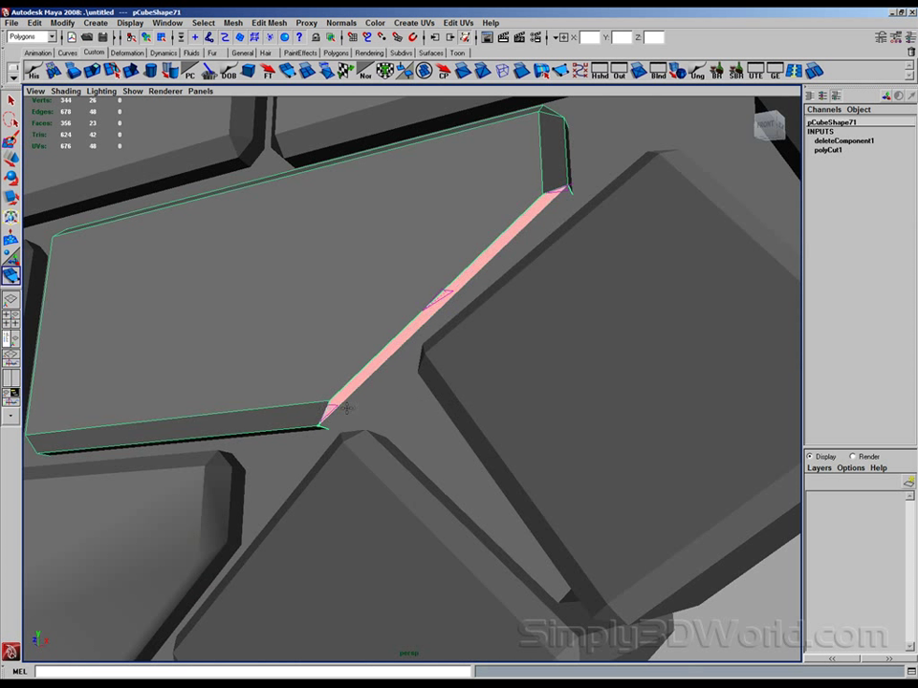
{"action": "key", "text": "Return"}
Append a side polygon behind the bevel of this upper brick to close the rest of its sloped cut
{"action": "left_click", "coordinate": [556, 213]}
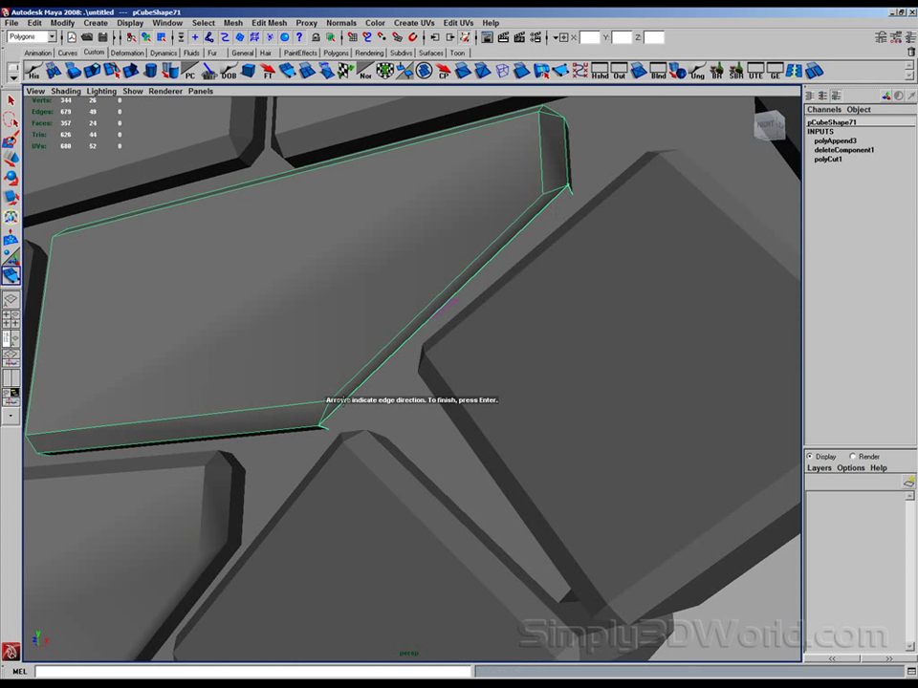
{"action": "left_click", "coordinate": [323, 431]}
{"action": "key", "text": "Return"}
{"action": "right_click_drag", "start_coordinate": [615, 317], "coordinate": [436, 363], "text": "alt"}
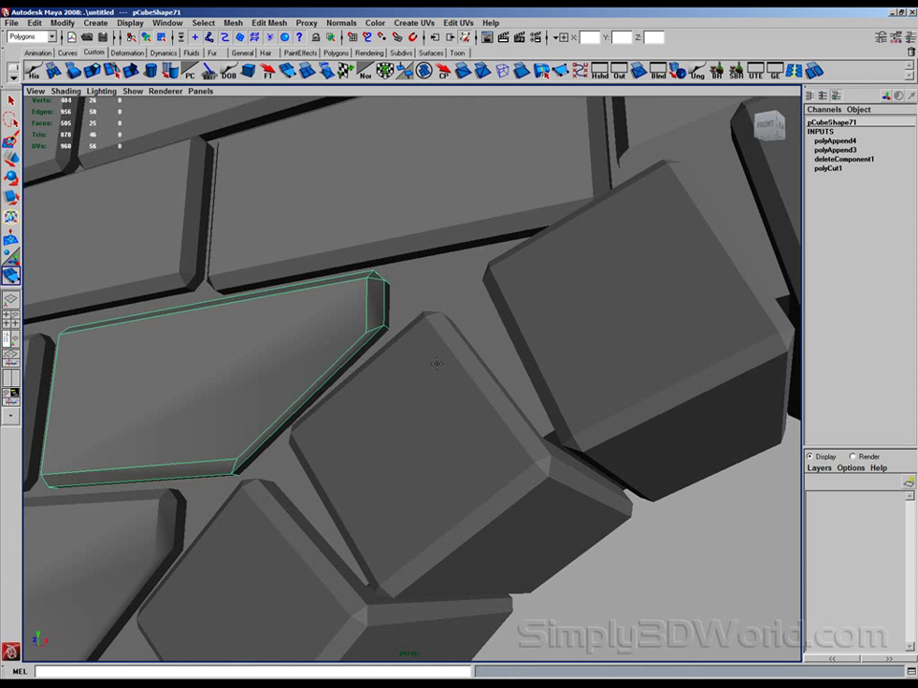